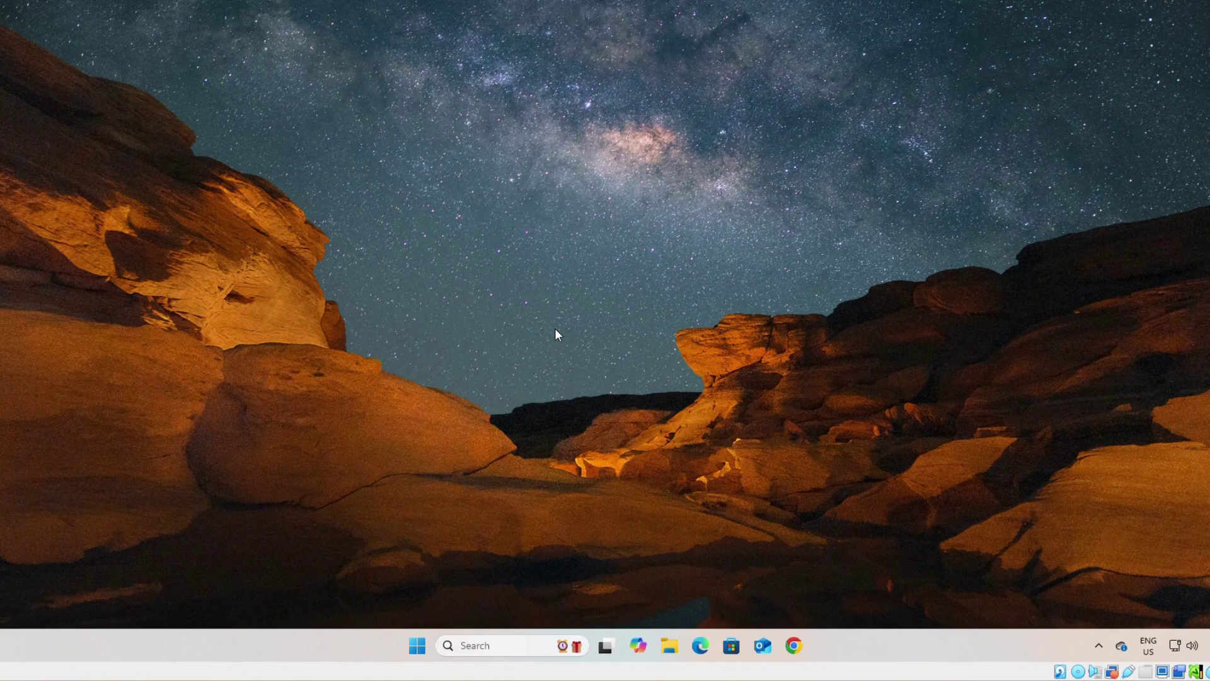
- In Chrome, search Google for 'office customization tool' and open the Office Customization Tool result
left_click(794, 644)
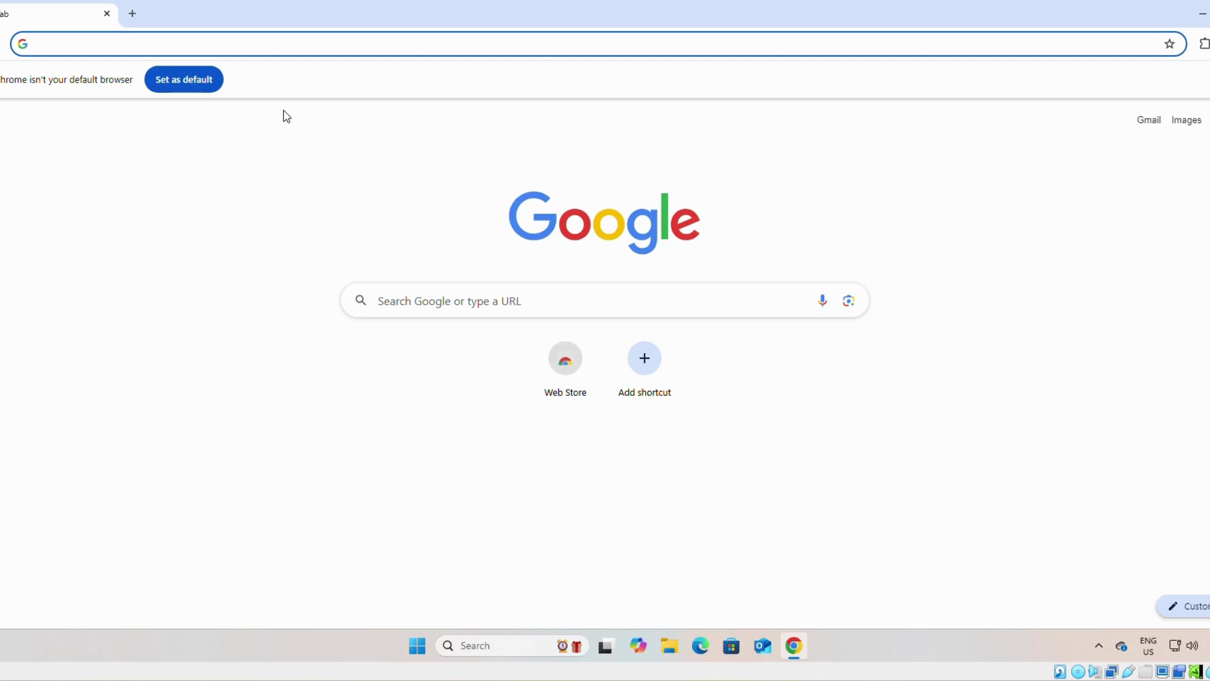
type("office cus")
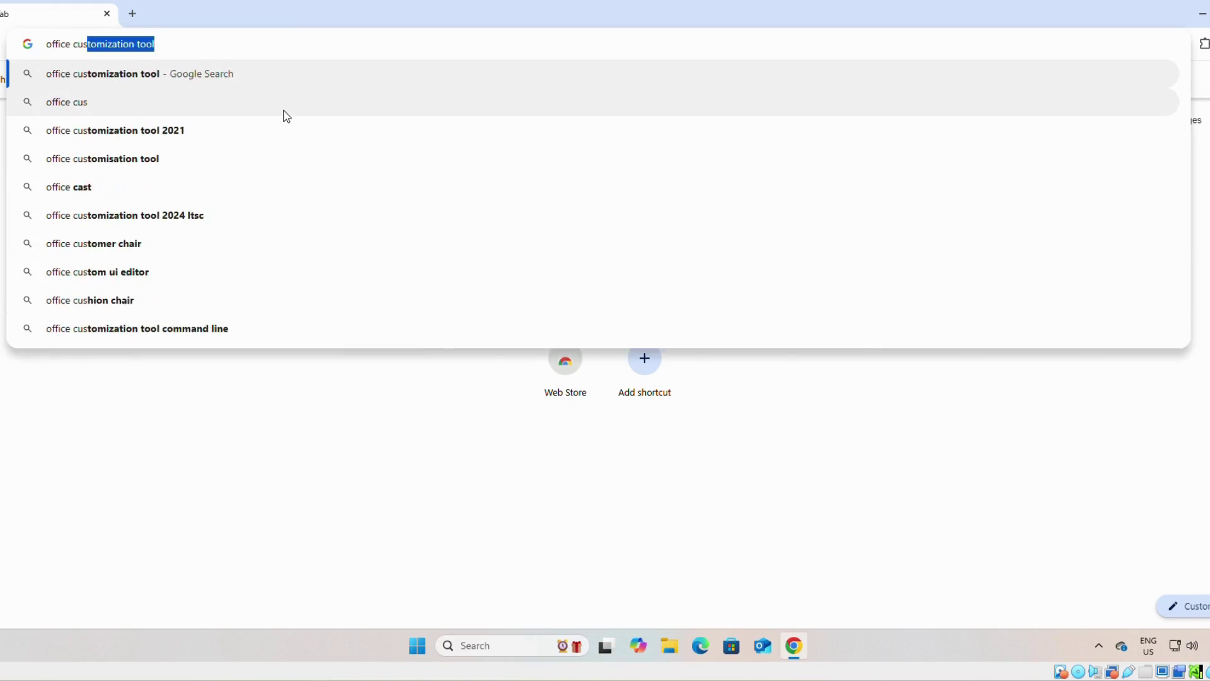
key("Return")
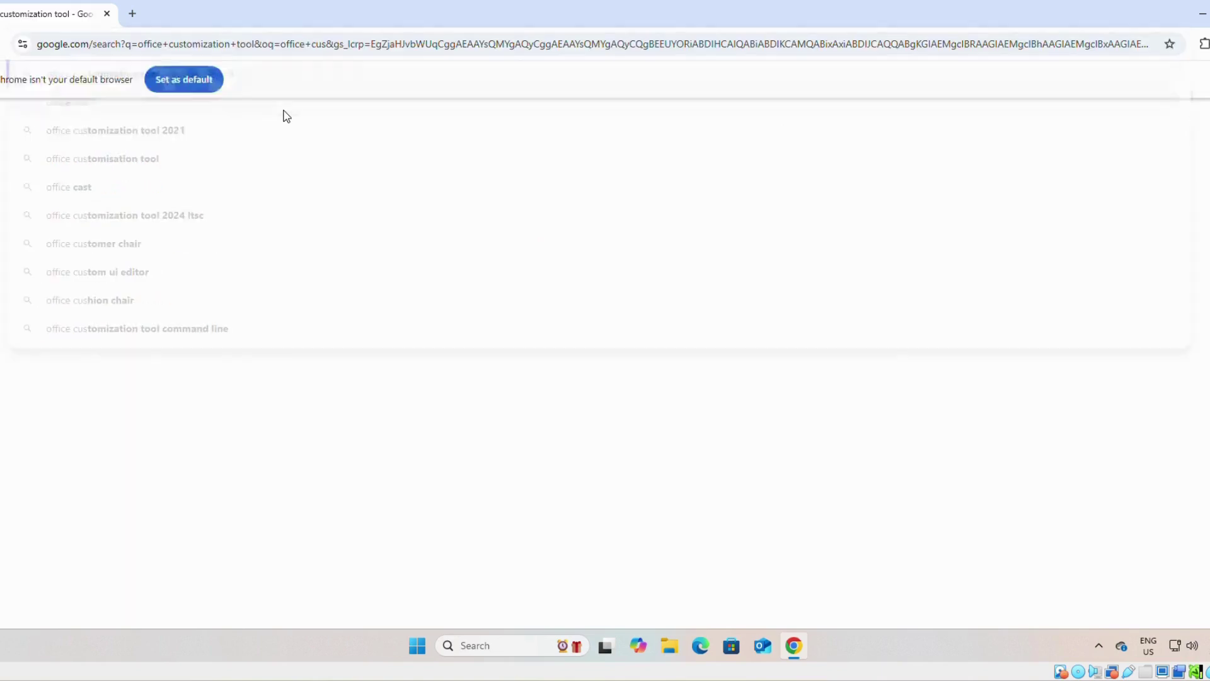
left_click(246, 255)
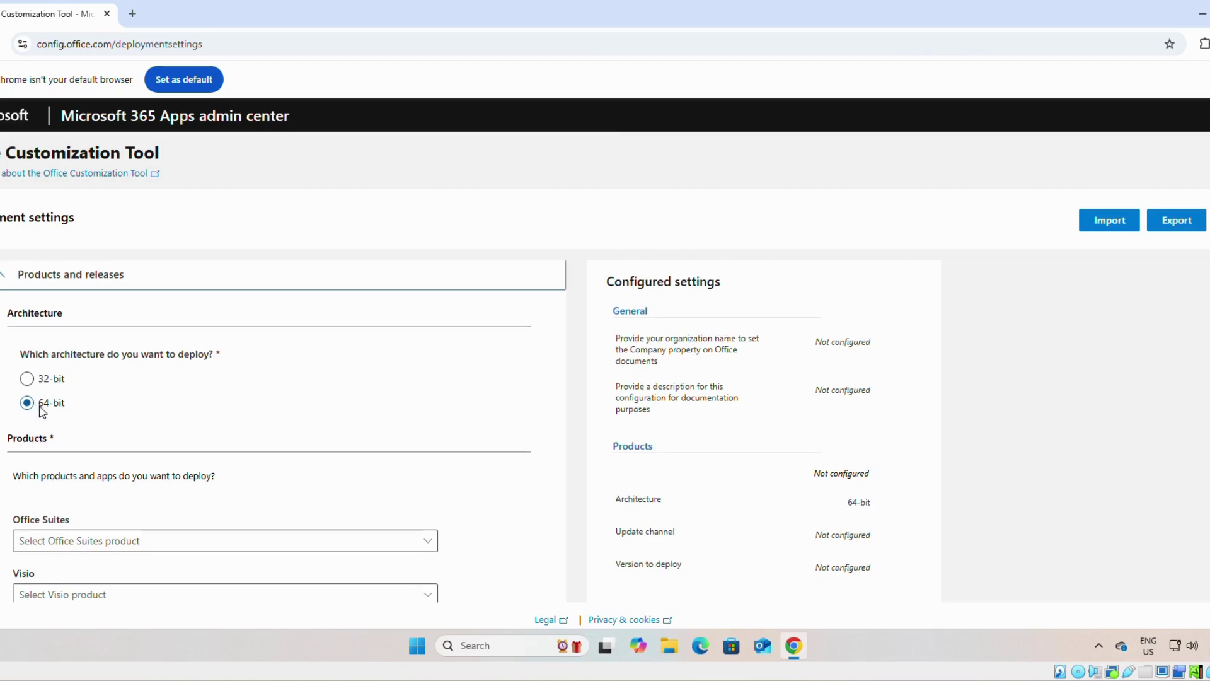
- Choose Office LTSC Professional Plus 2024 - Volume License as the Office suite
scroll(37, 413, "down", 2)
left_click(140, 408)
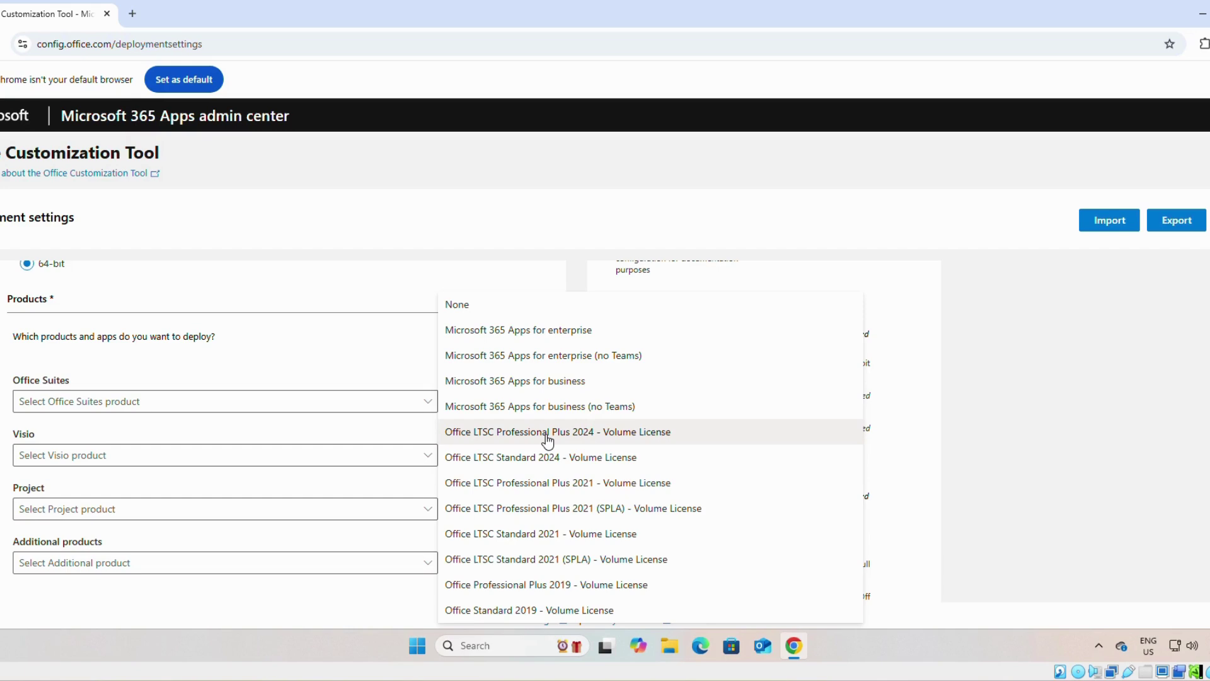
left_click(547, 432)
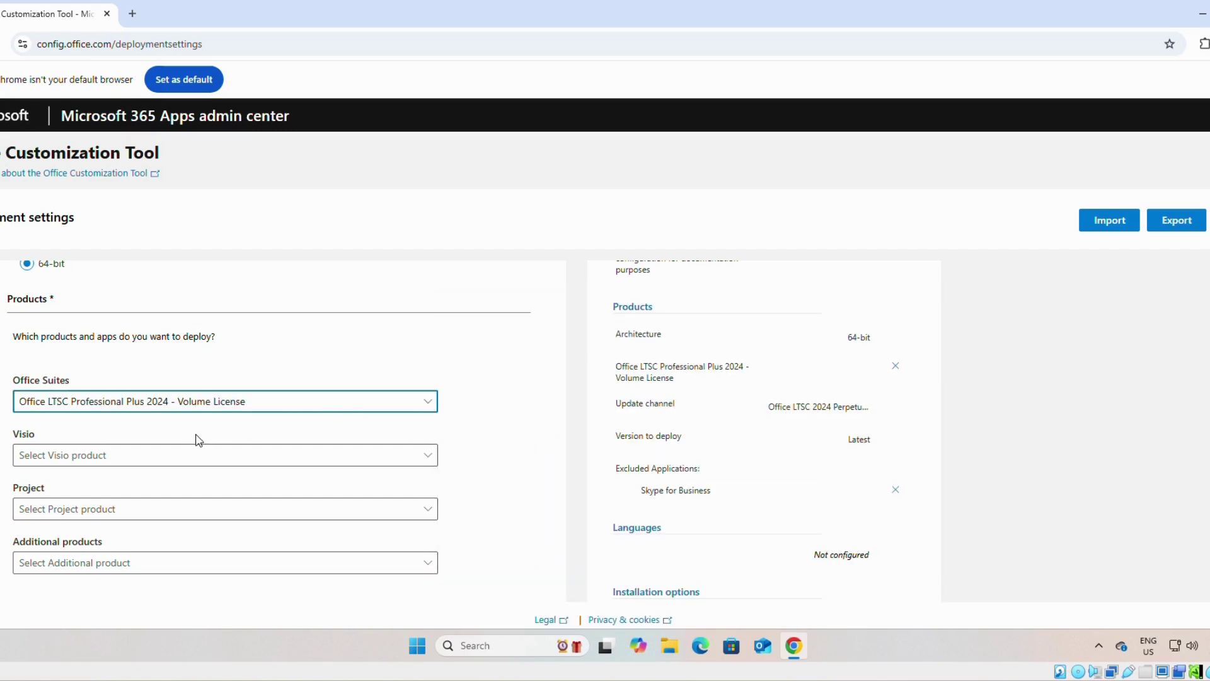
- Exclude Publisher and OneDrive Desktop from the deployment
scroll(192, 429, "down", 3)
scroll(189, 423, "down", 2)
scroll(140, 467, "down", 3)
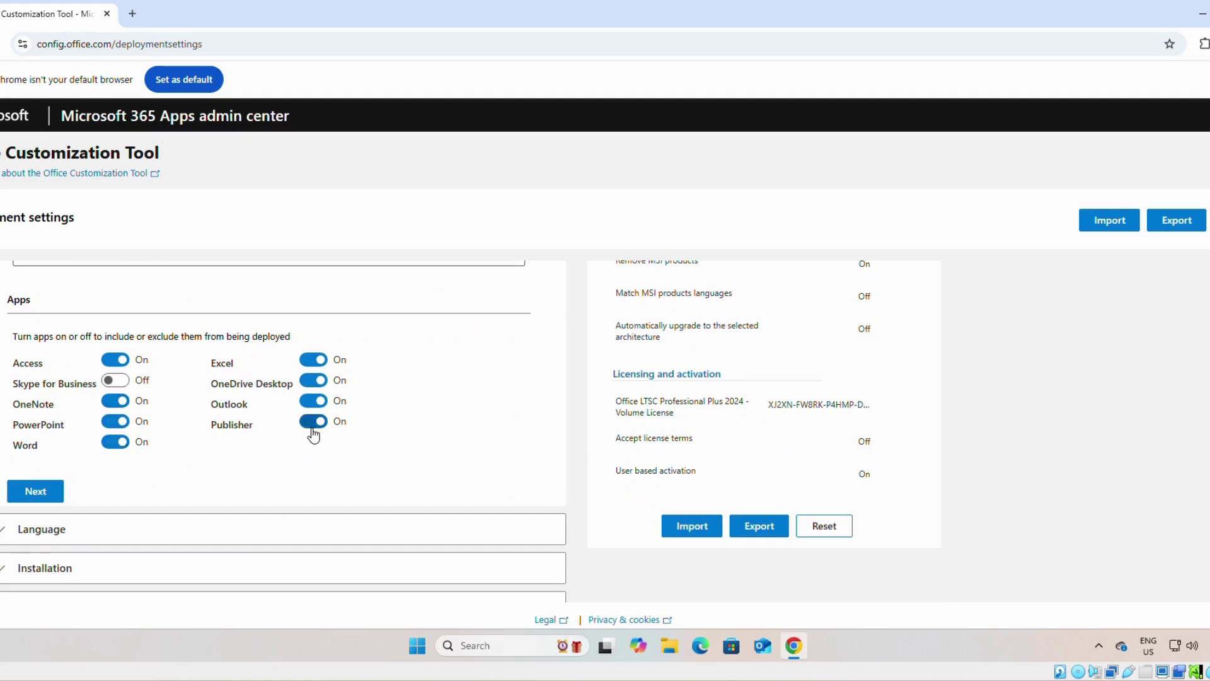
left_click(314, 422)
left_click(309, 382)
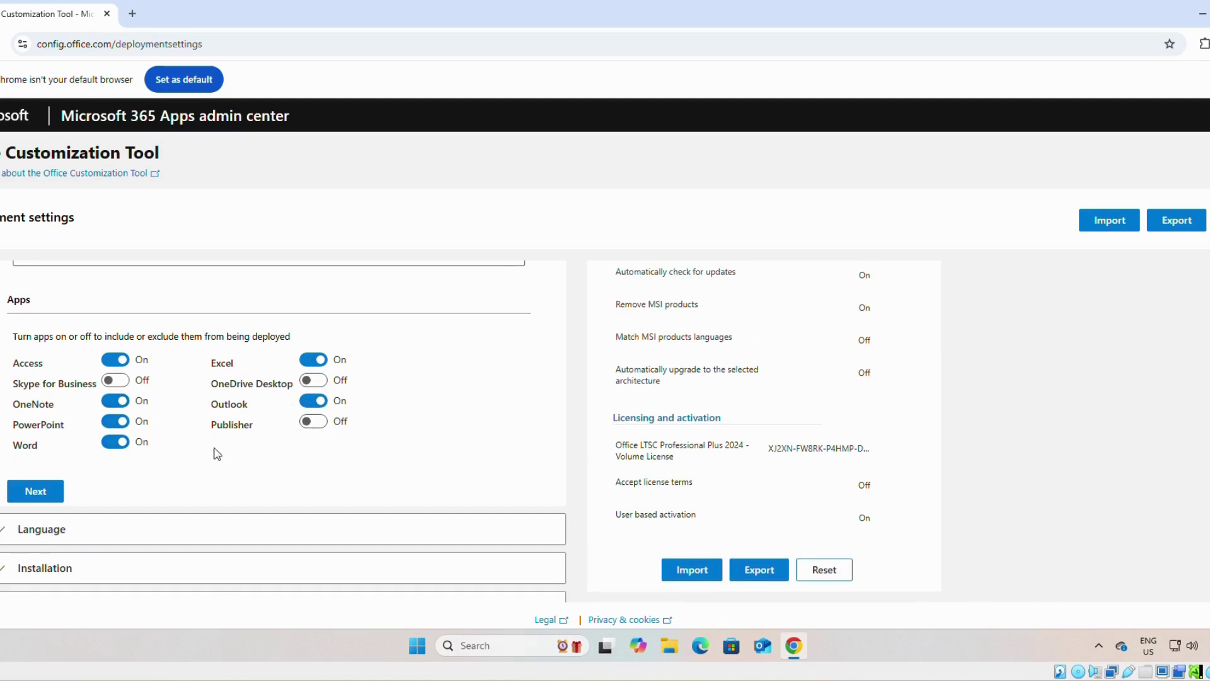
- Set English (United States) as the primary language
scroll(35, 434, "down", 1)
left_click(32, 422)
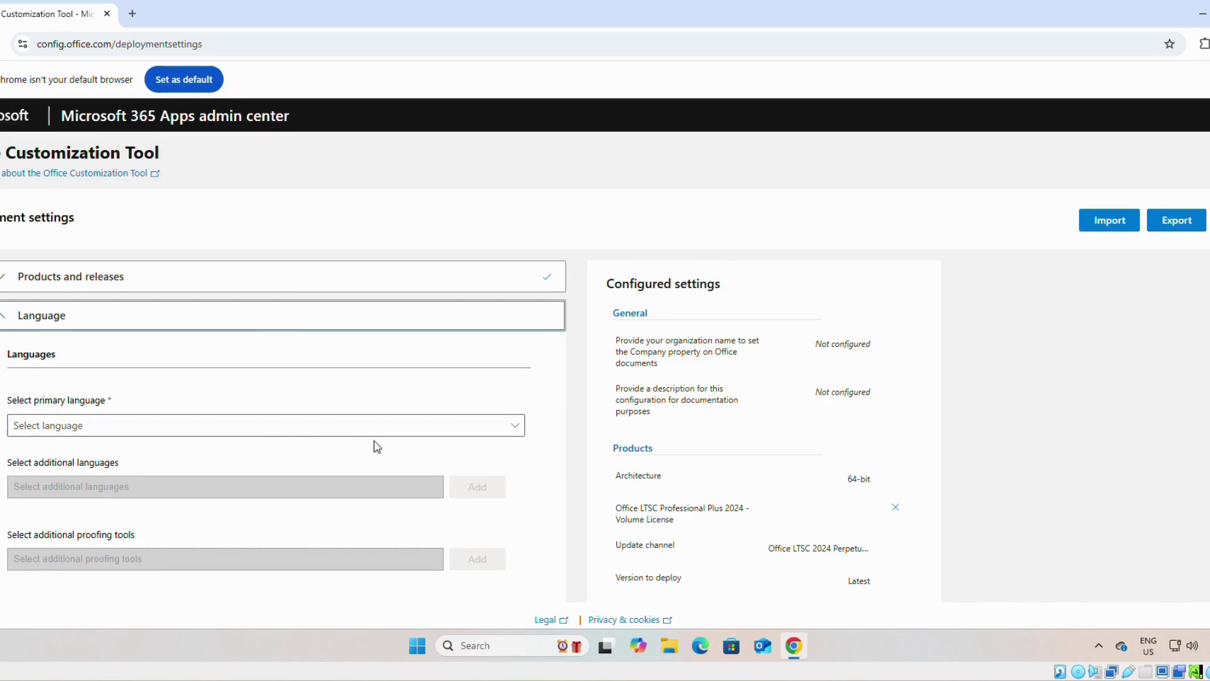
left_click(435, 430)
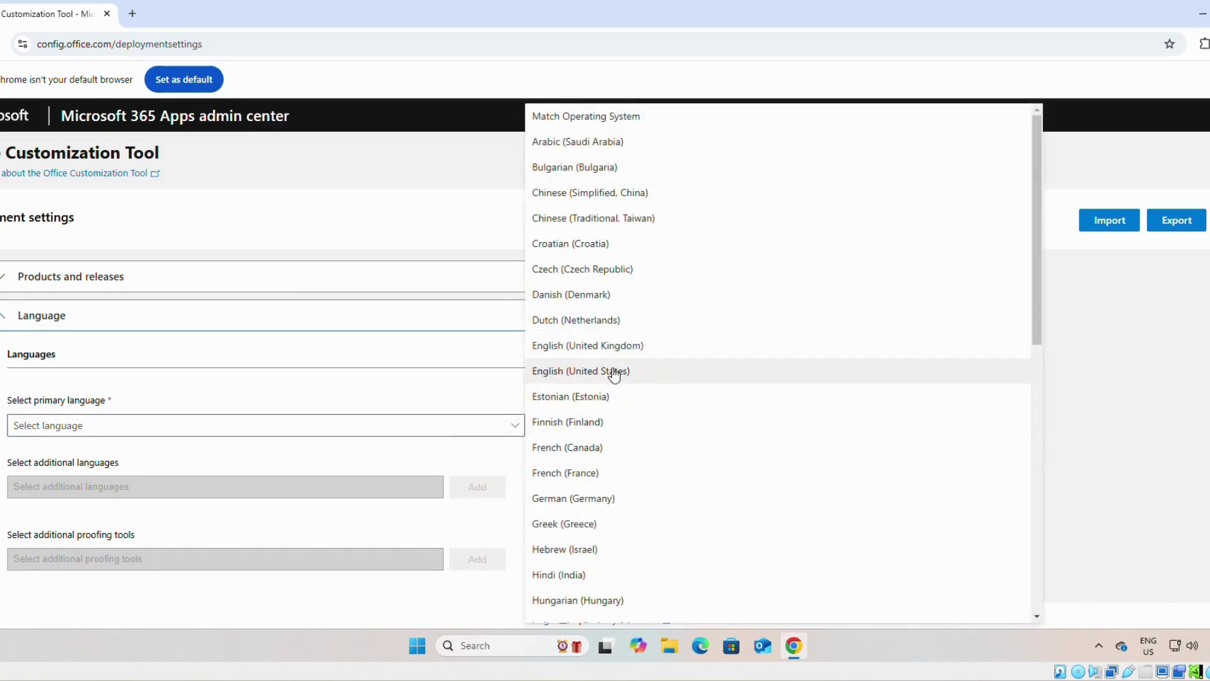
left_click(614, 371)
scroll(340, 460, "down", 3)
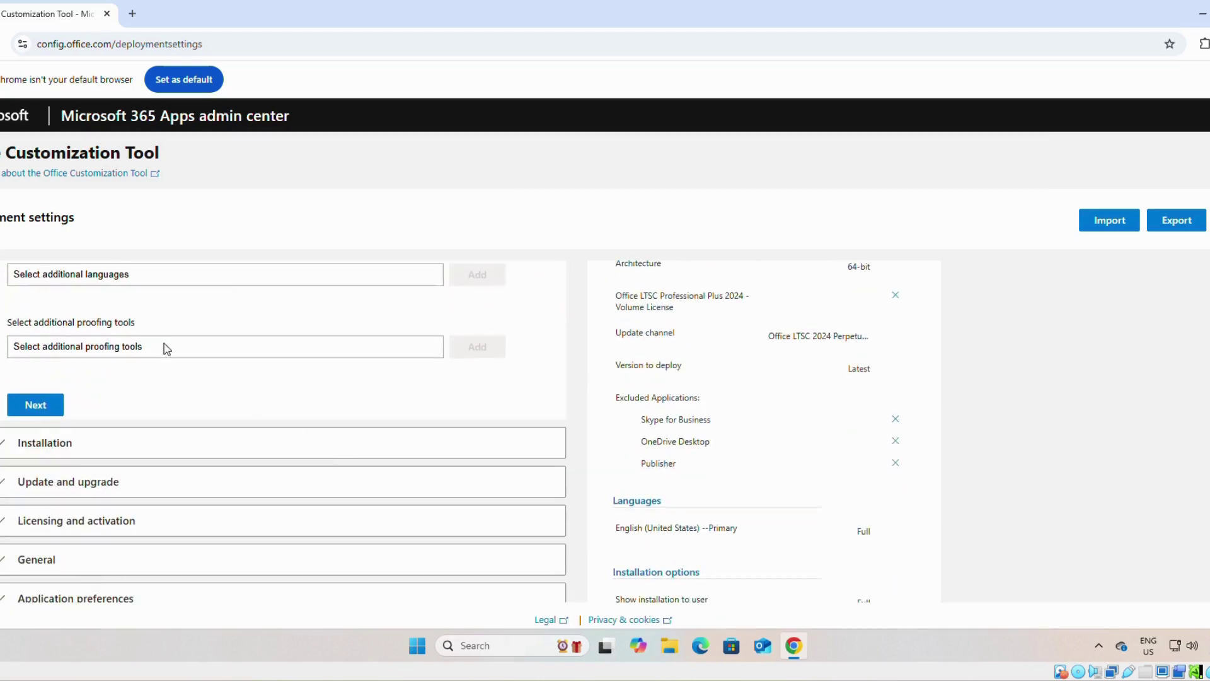
left_click(264, 284)
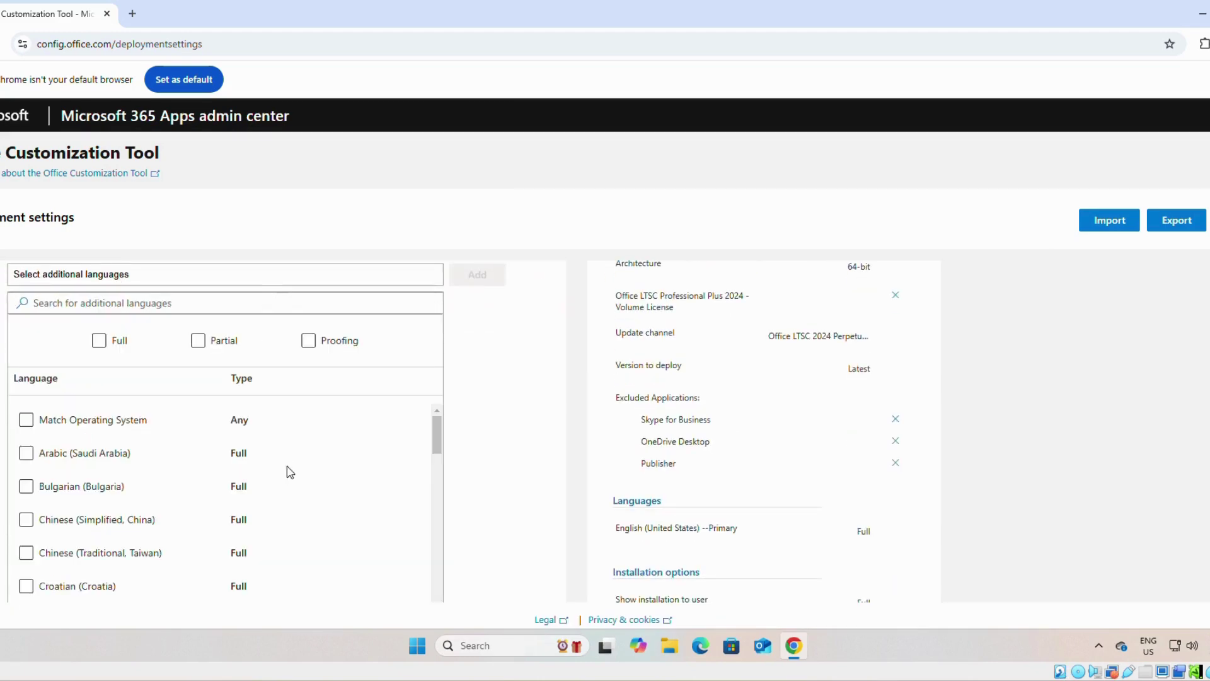
scroll(523, 392, "down", 2)
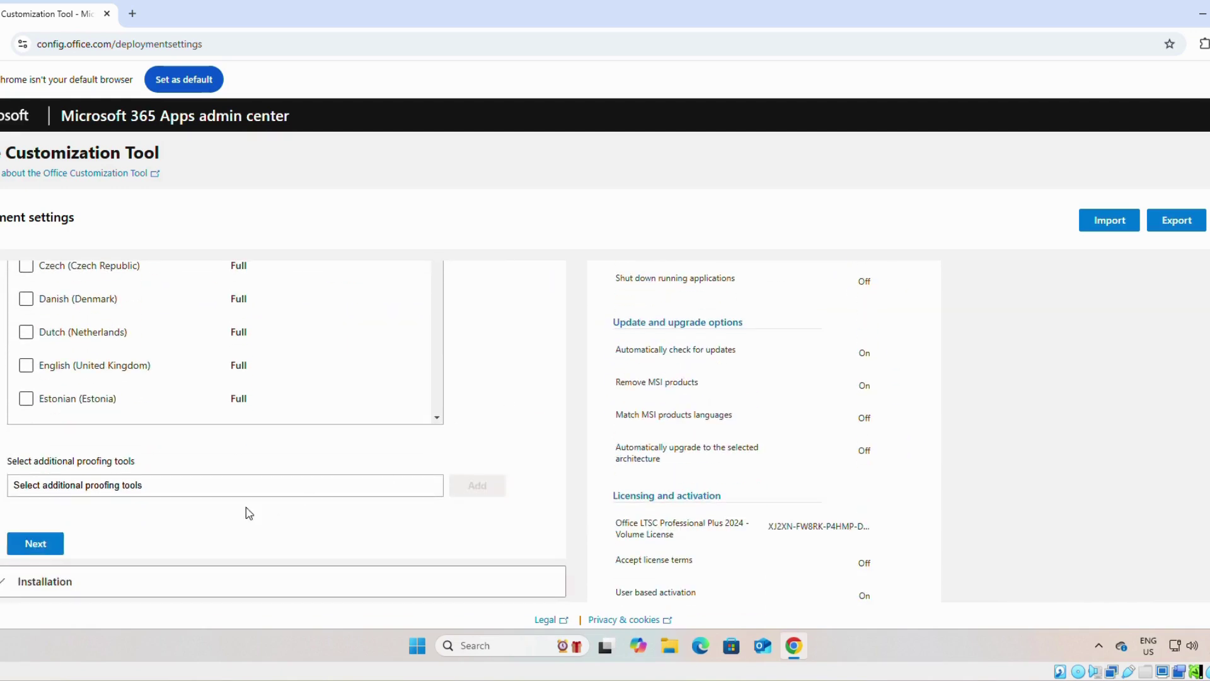
- Turn off automatic update checks and removal of older MSI Office versions
left_click(40, 543)
scroll(177, 448, "down", 2)
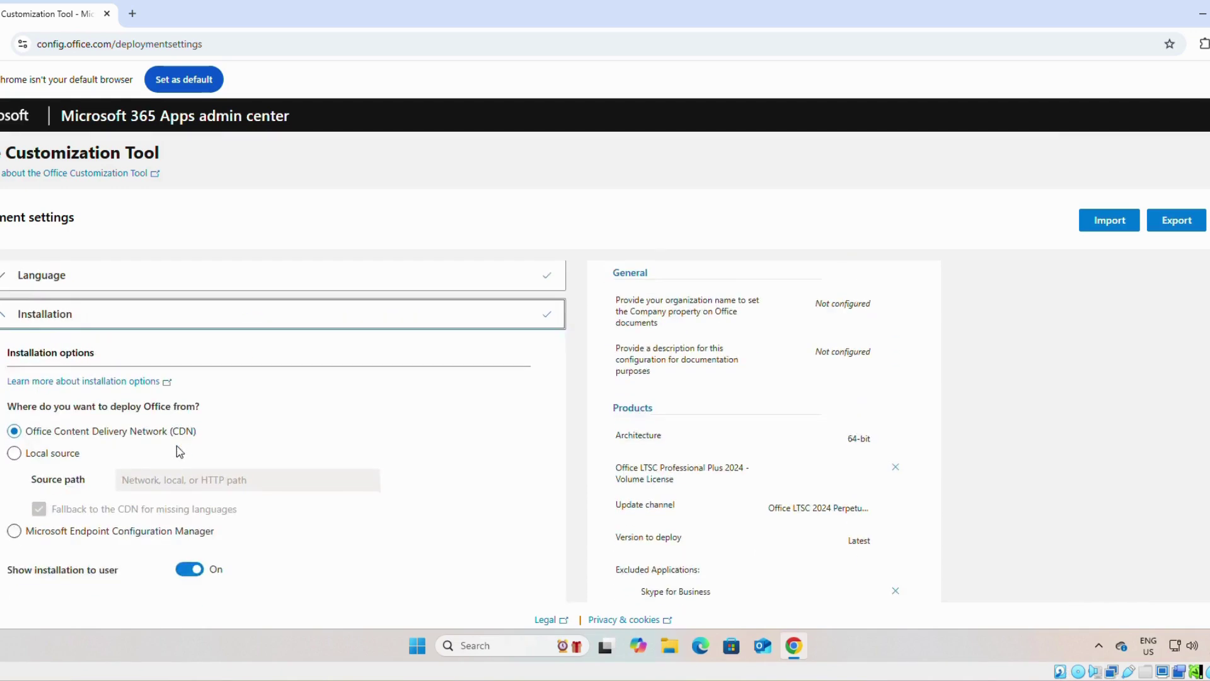
scroll(120, 479, "down", 3)
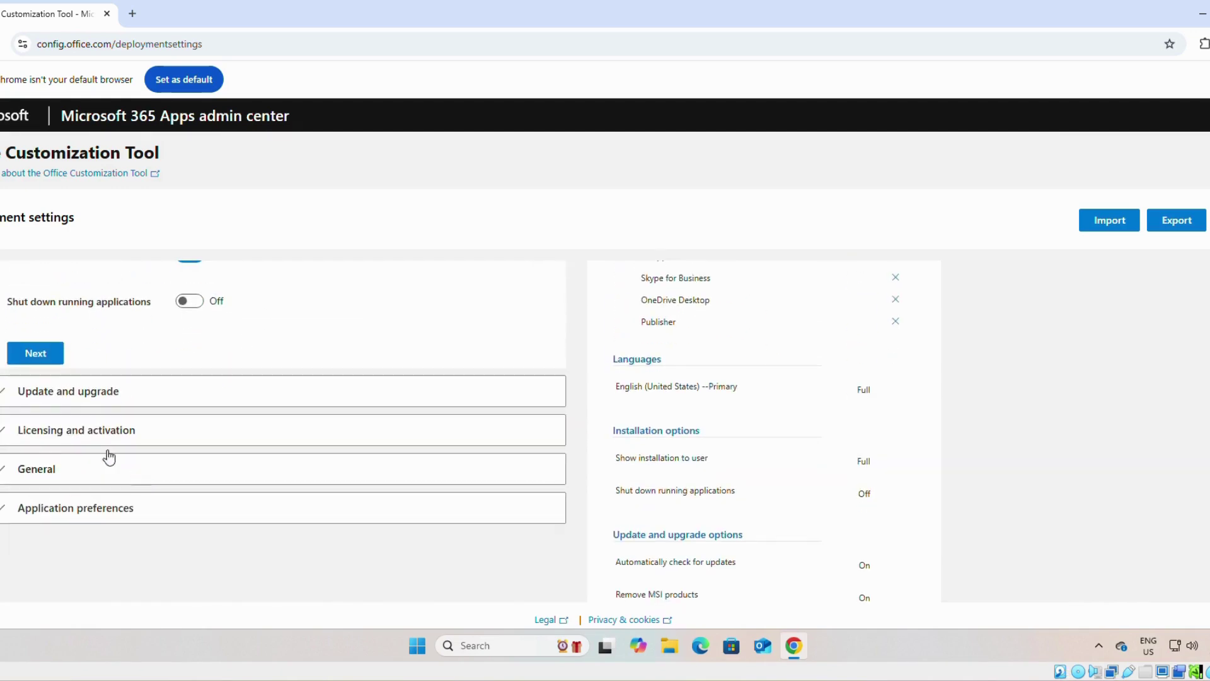
left_click(35, 351)
scroll(131, 460, "down", 2)
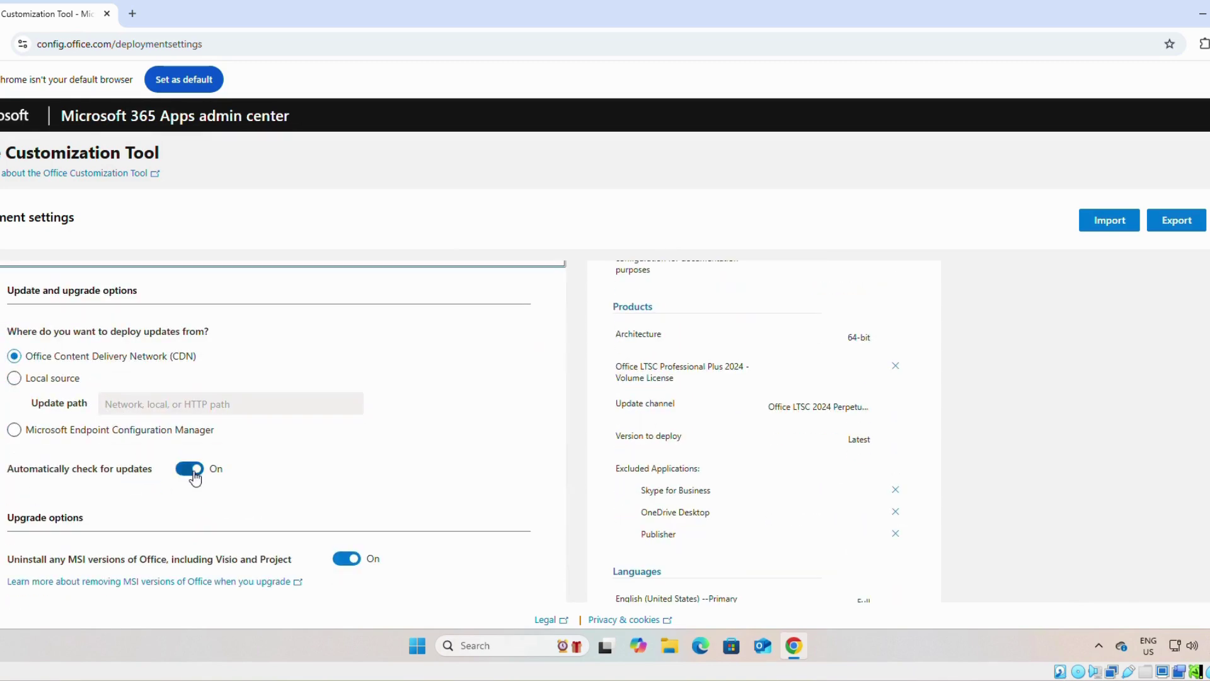
left_click(191, 468)
left_click(348, 558)
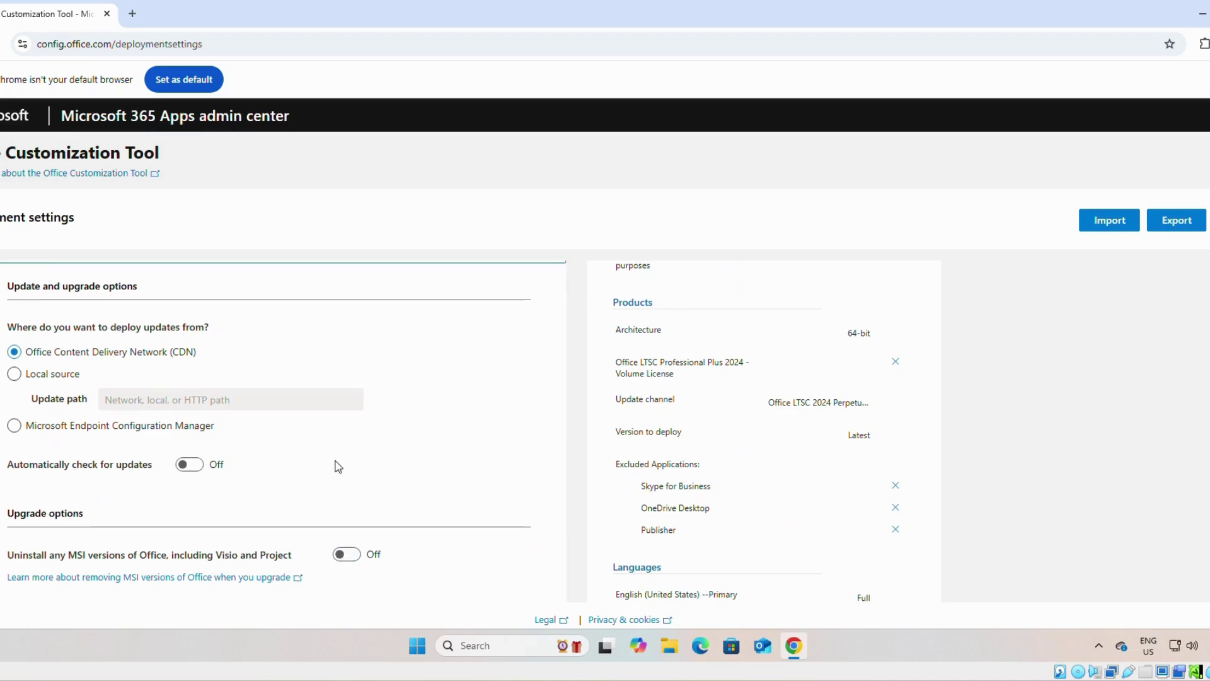
scroll(338, 465, "down", 4)
- Move through the licensing, general and application preference sections and finish the configuration
left_click(46, 585)
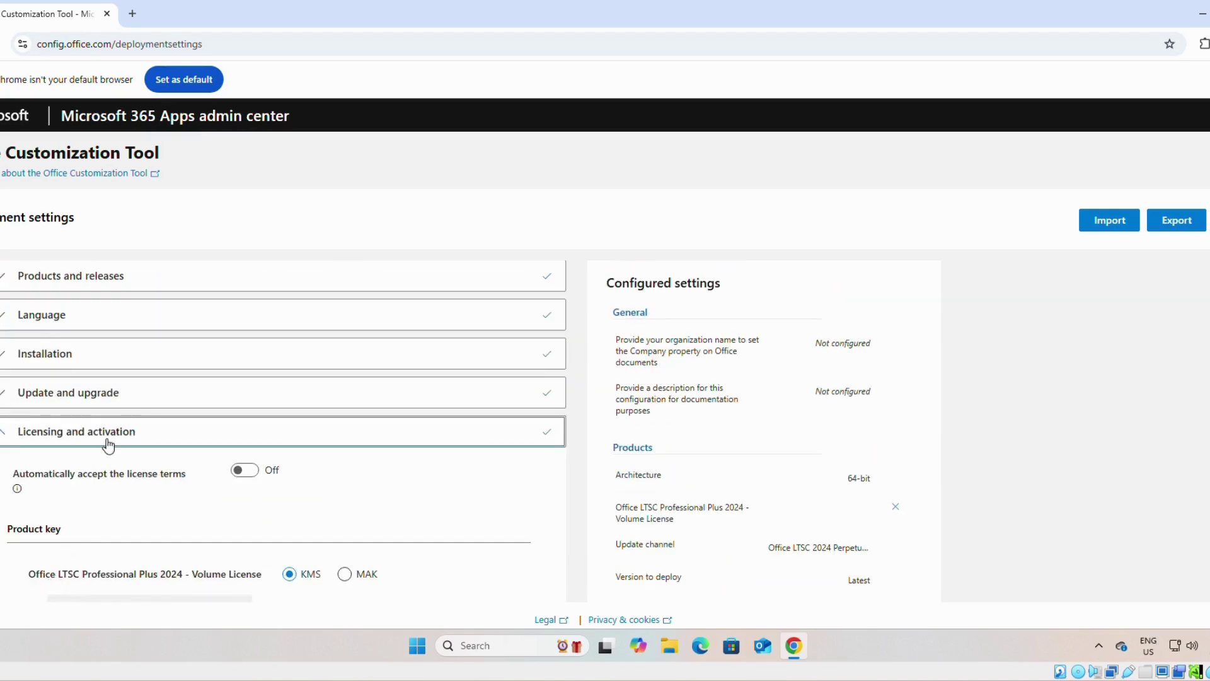
scroll(106, 441, "down", 2)
scroll(205, 470, "down", 3)
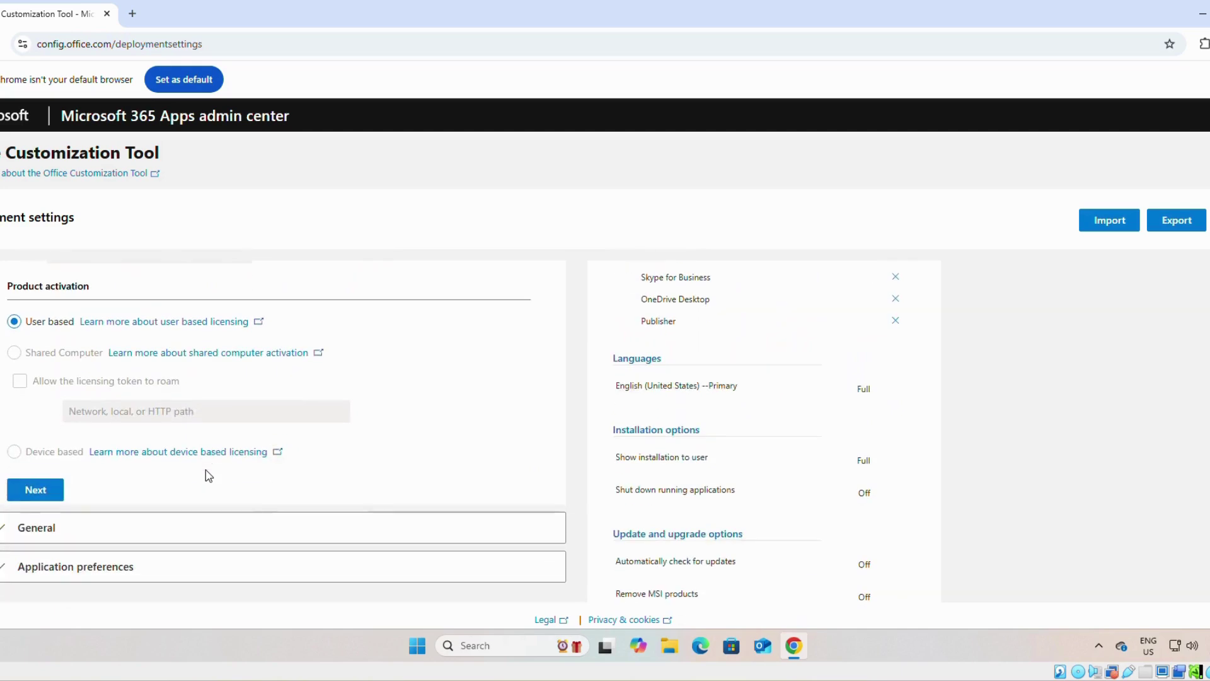
left_click(35, 489)
scroll(212, 485, "down", 2)
scroll(212, 485, "down", 4)
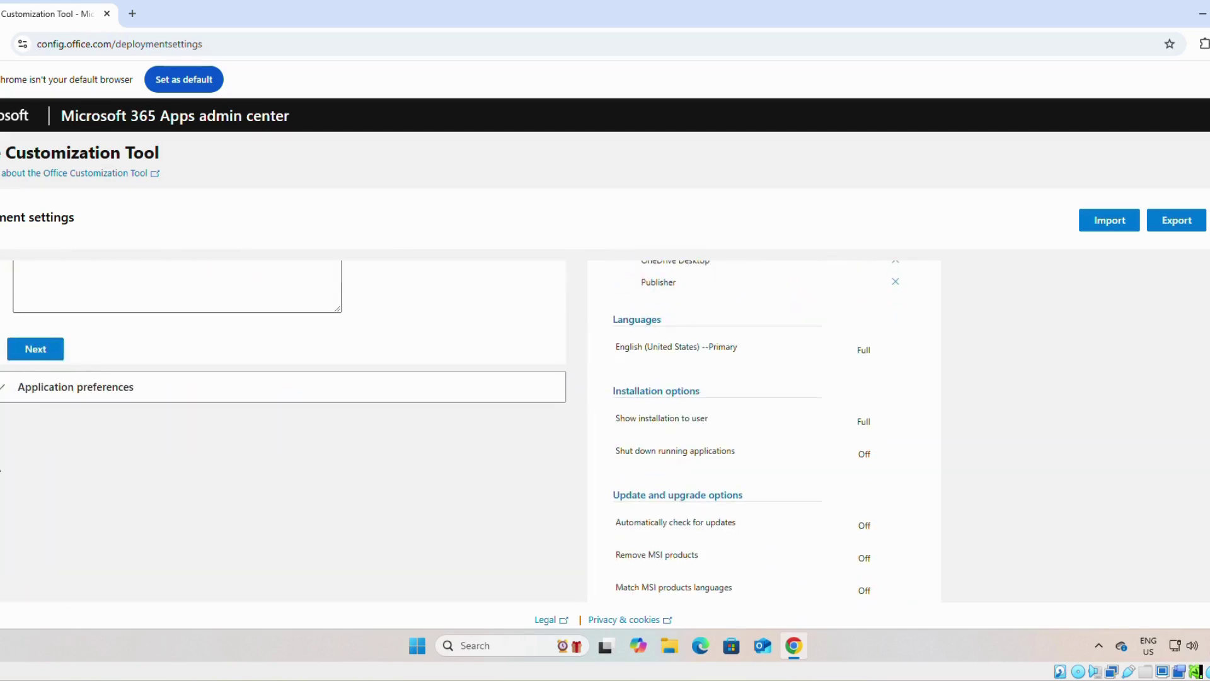
left_click(32, 349)
scroll(189, 441, "down", 1)
scroll(241, 451, "down", 15)
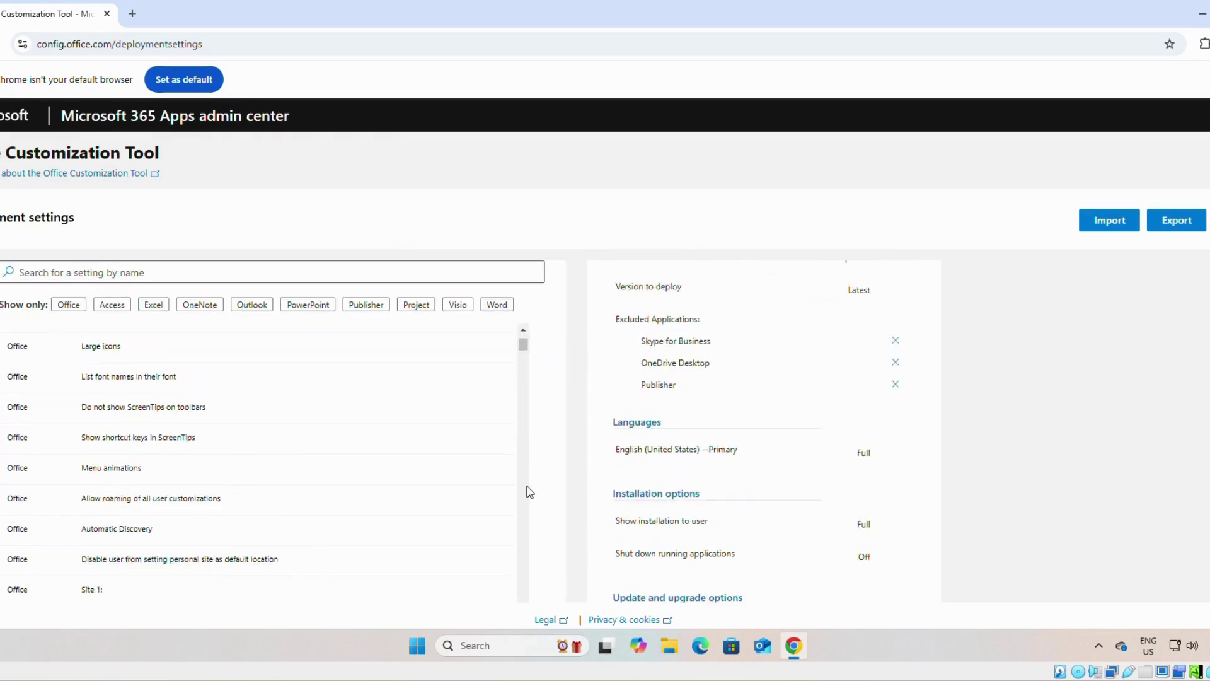
scroll(557, 482, "down", 3)
left_click(35, 572)
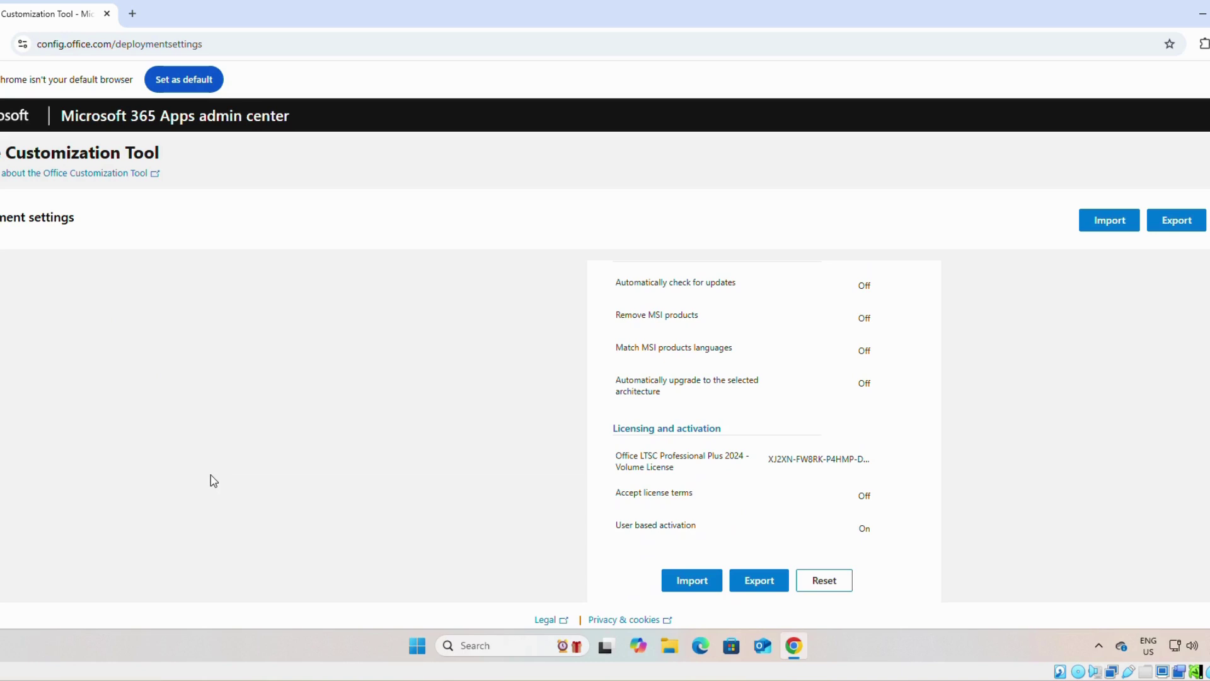
- Export the settings with Office Open XML as default format, accepting the license terms, as Configuration.xml
scroll(842, 370, "up", 10)
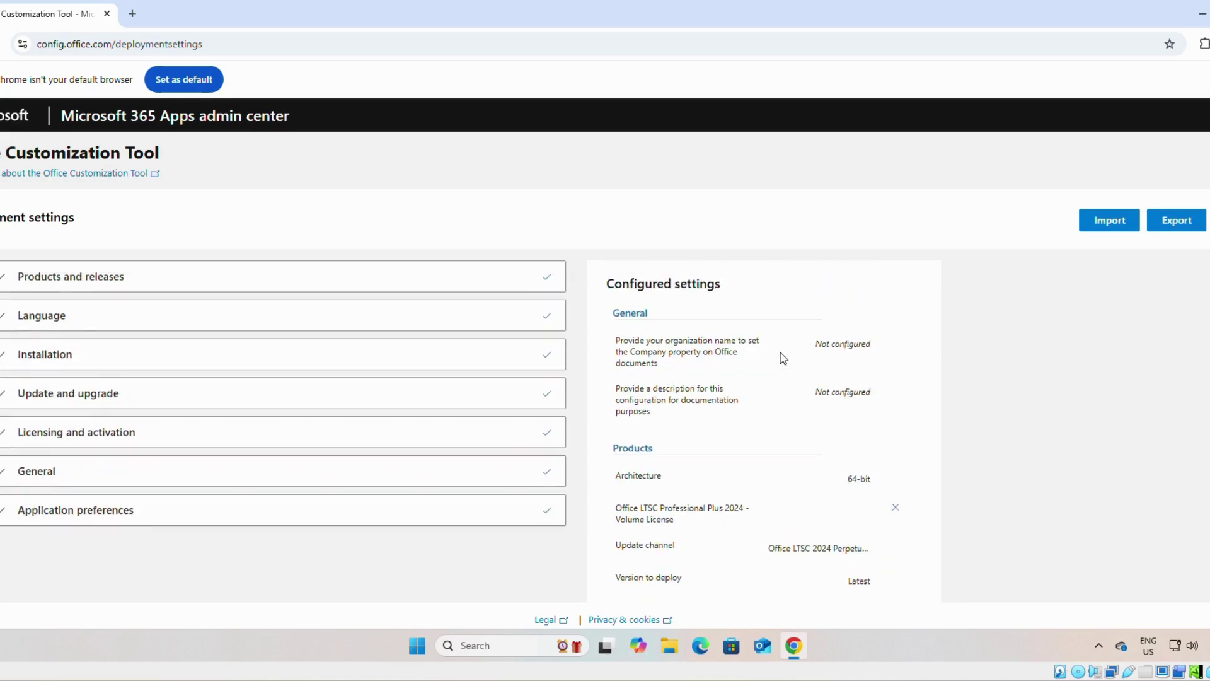
scroll(792, 369, "down", 10)
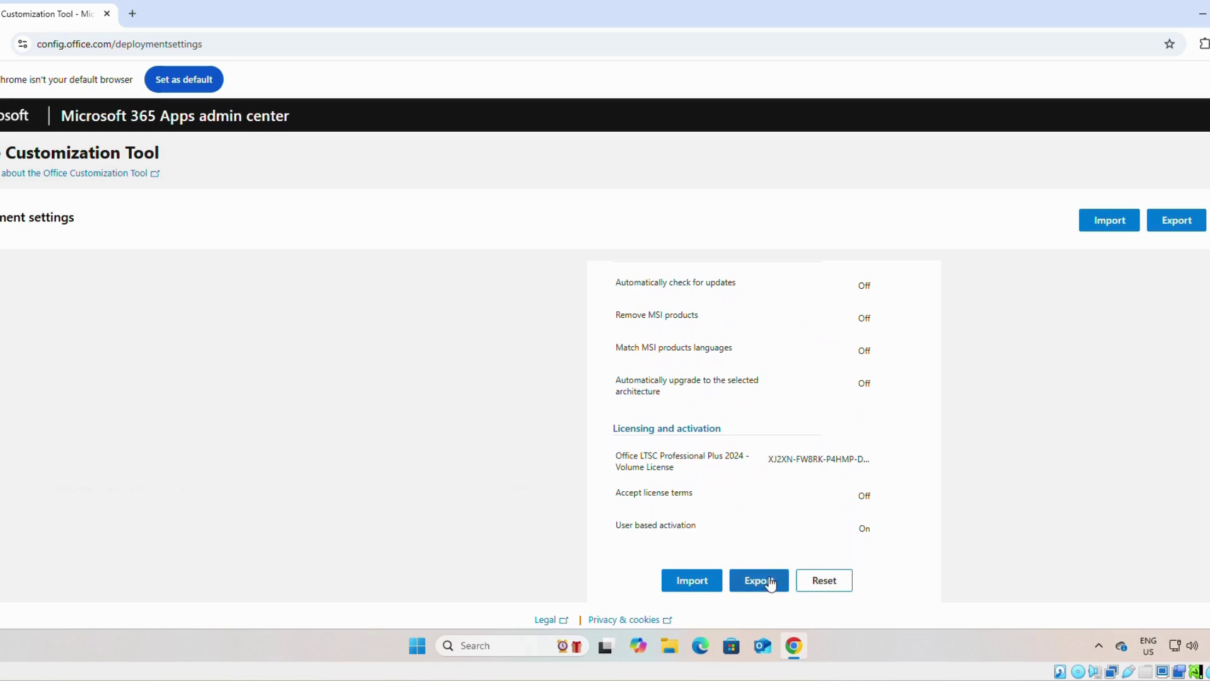
left_click(760, 581)
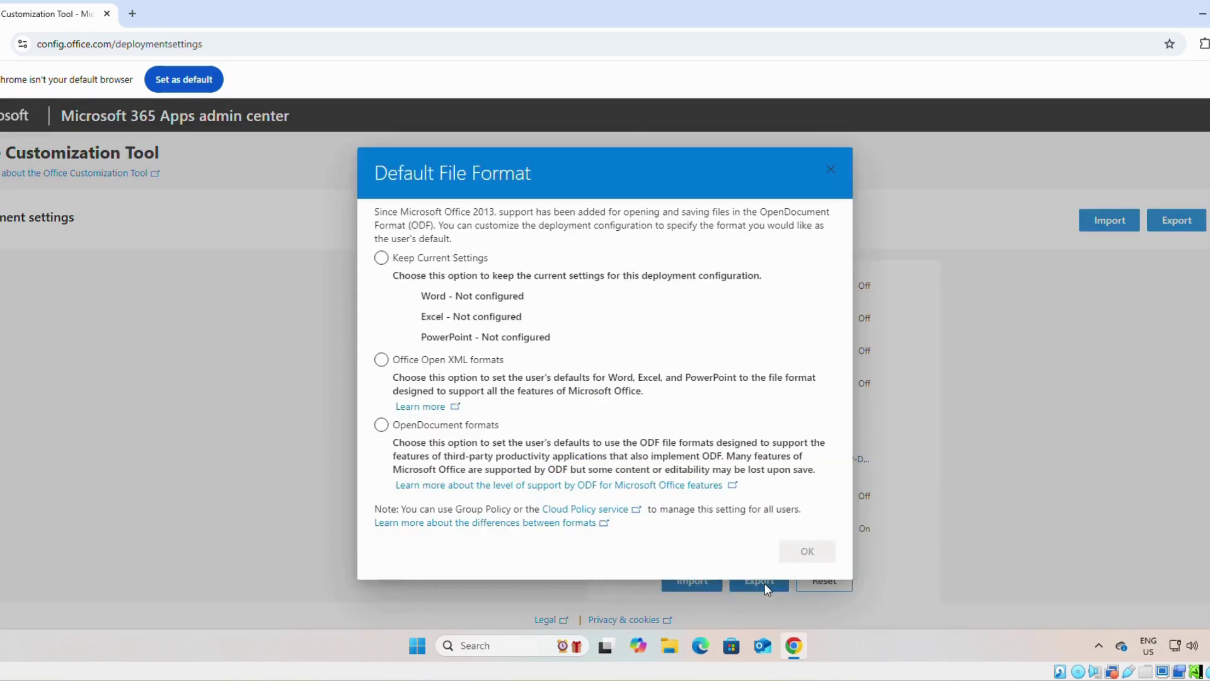
left_click(382, 360)
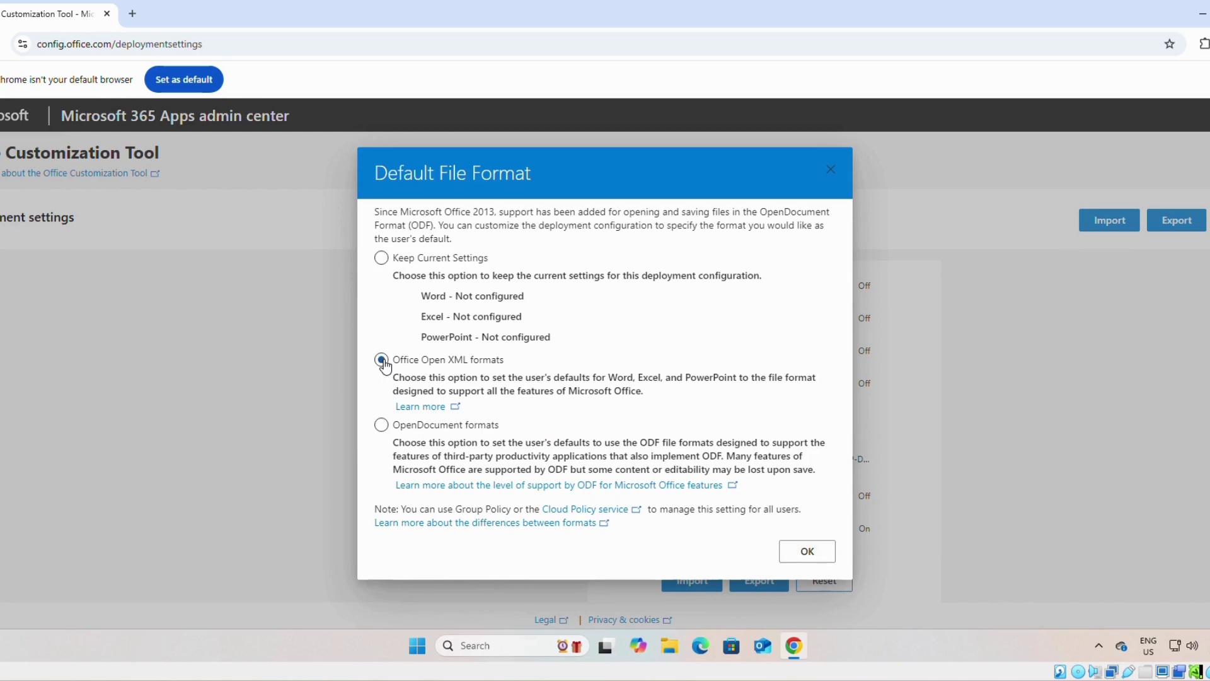
left_click(807, 553)
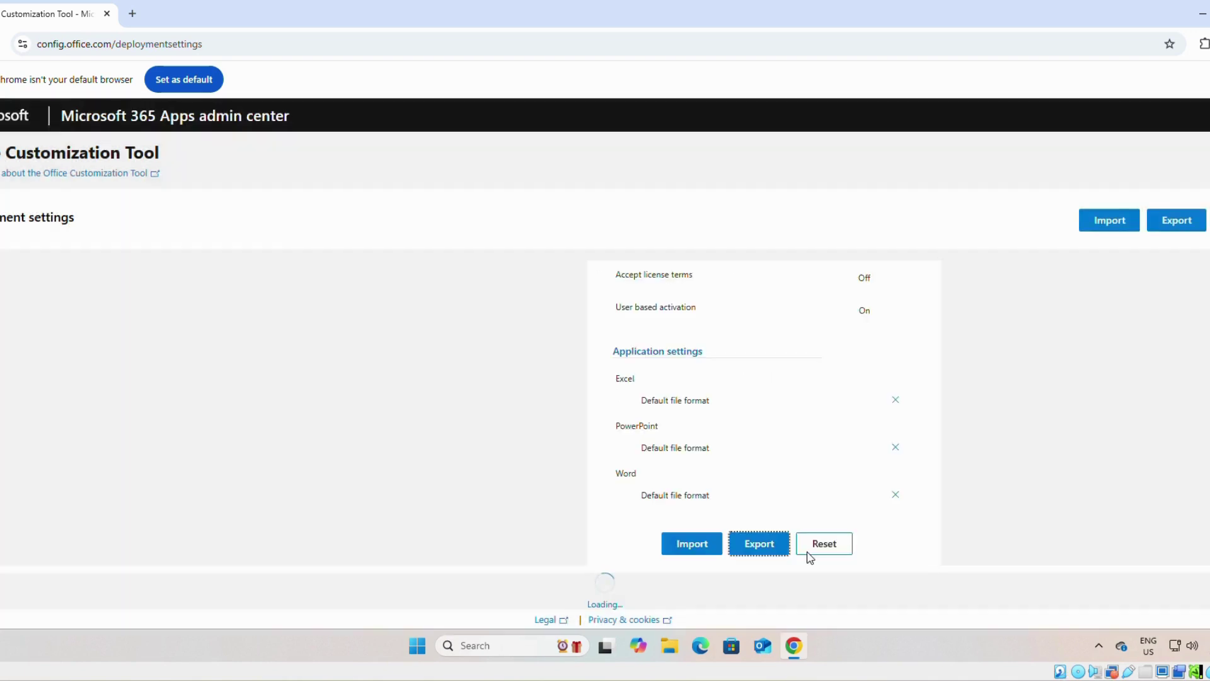
left_click(635, 419)
left_click(635, 419)
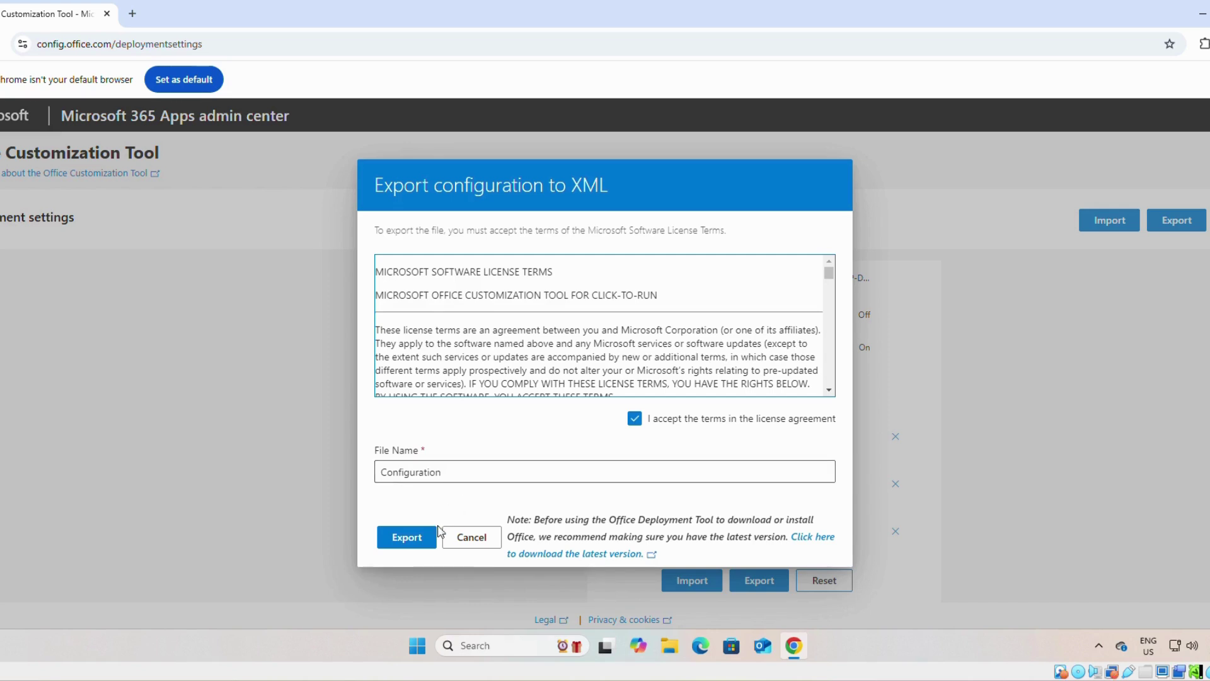
left_click(418, 537)
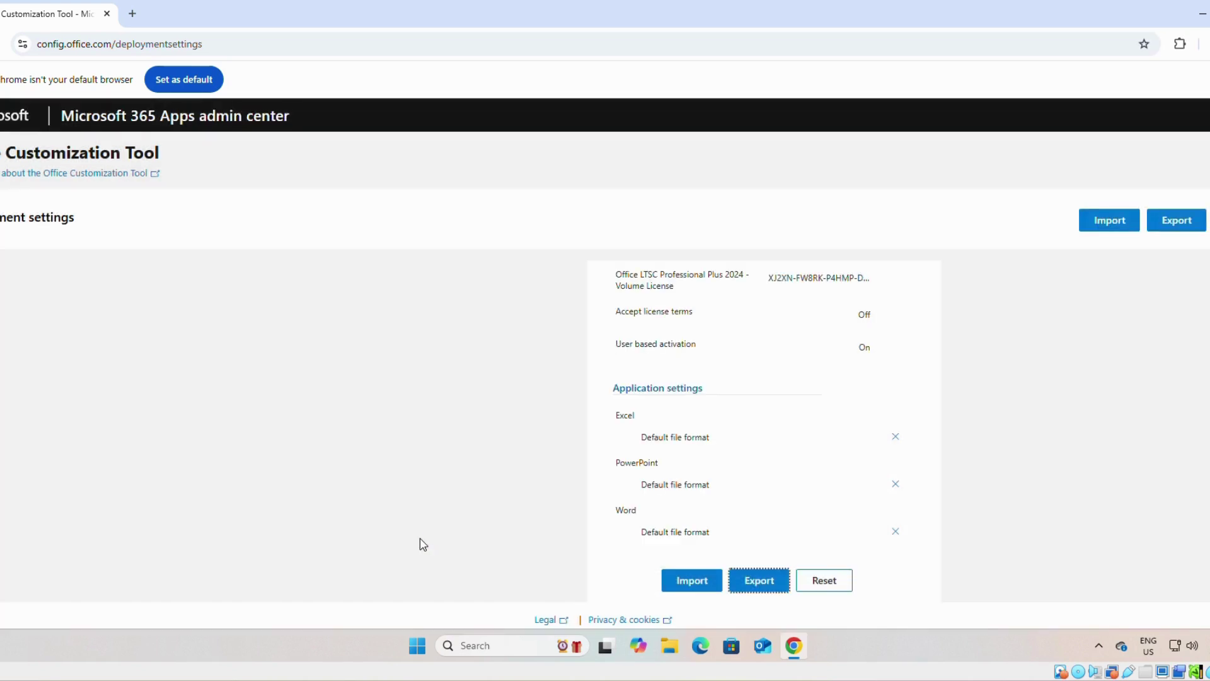
- Search 'office deployment tool' in a new tab and download the installer from Microsoft's download page
left_click(134, 13)
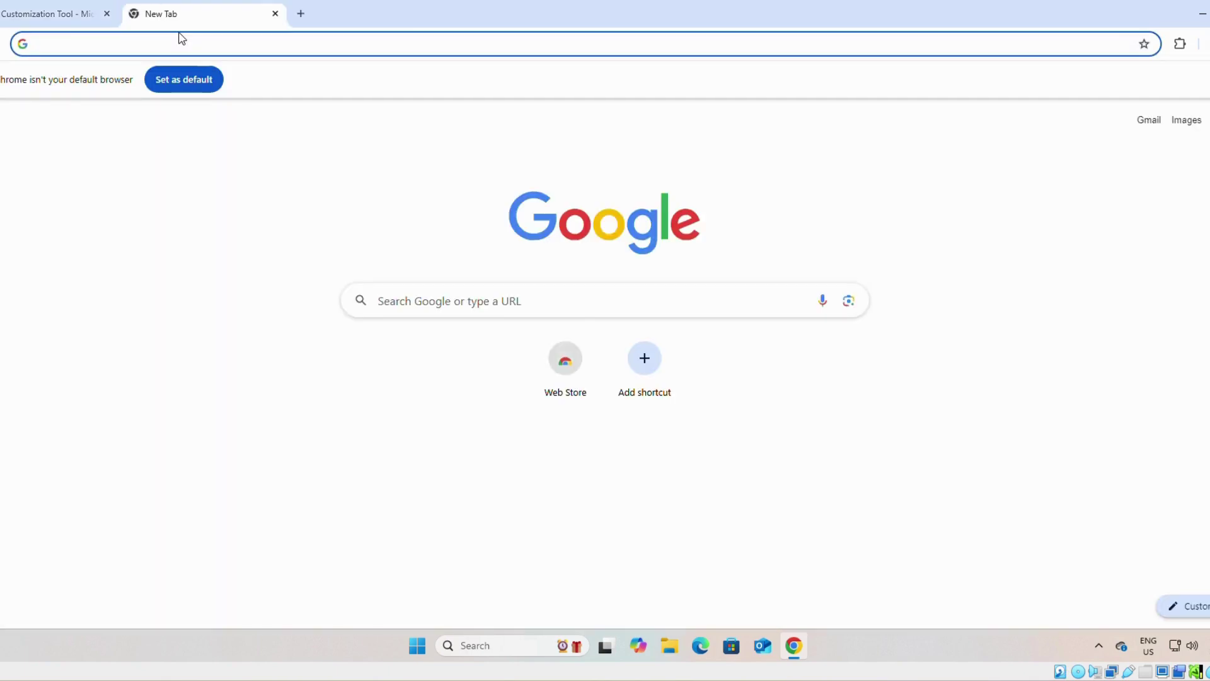
type("office d")
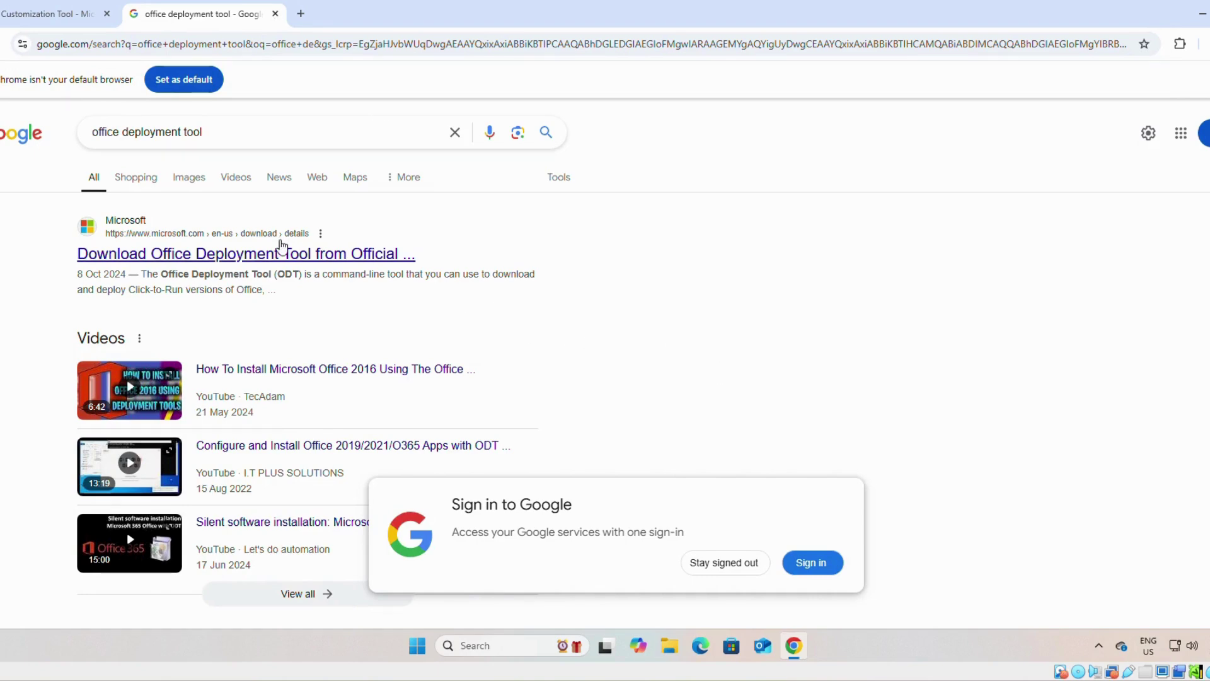
left_click(244, 261)
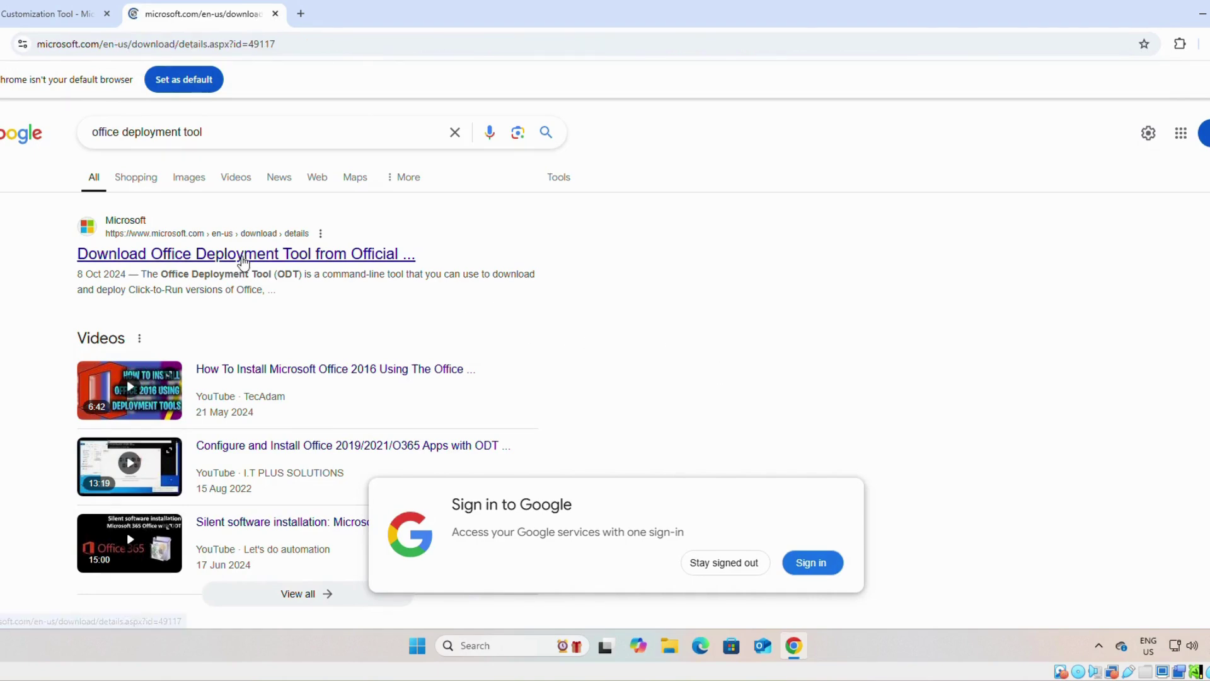
scroll(762, 577, "down", 1)
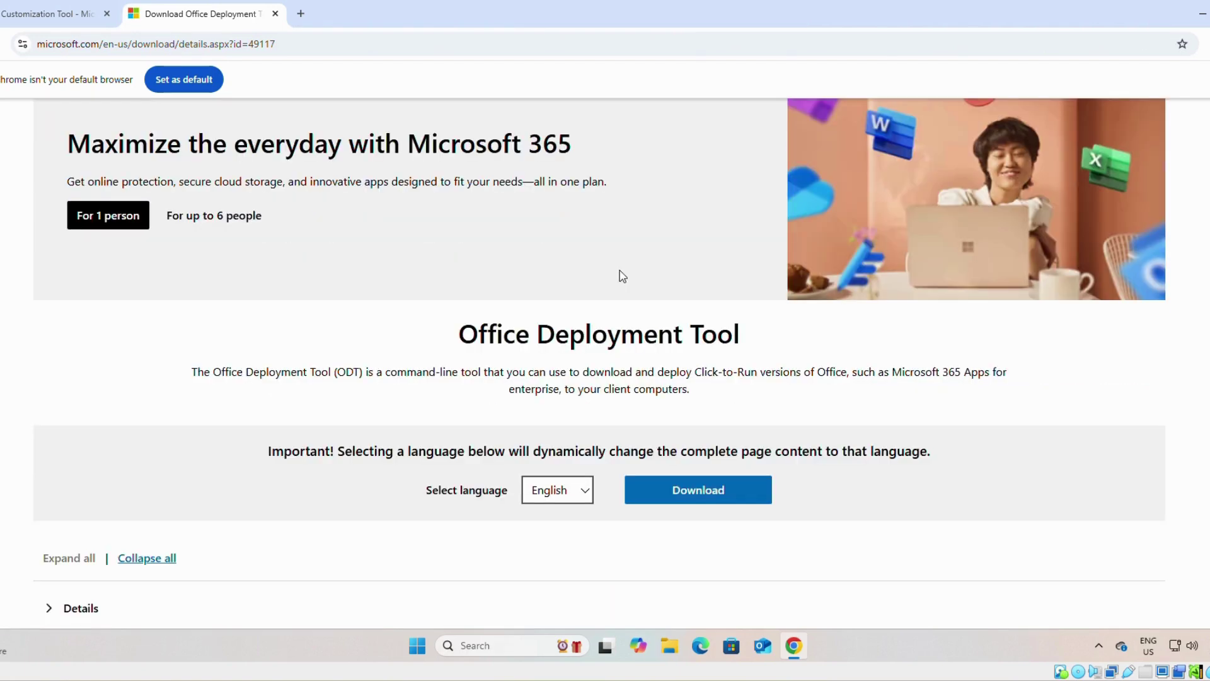
left_click(723, 498)
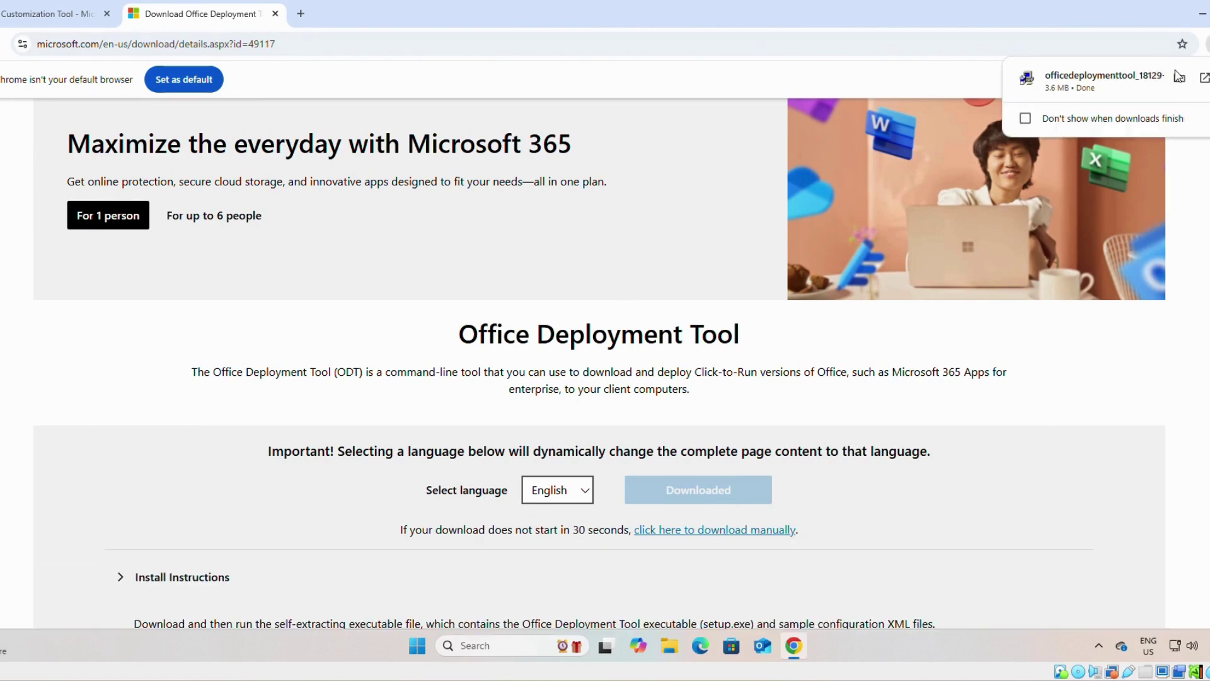
- Show the installer in Downloads and collapse the Last week, Earlier this month and Earlier this year groups
left_click(1181, 84)
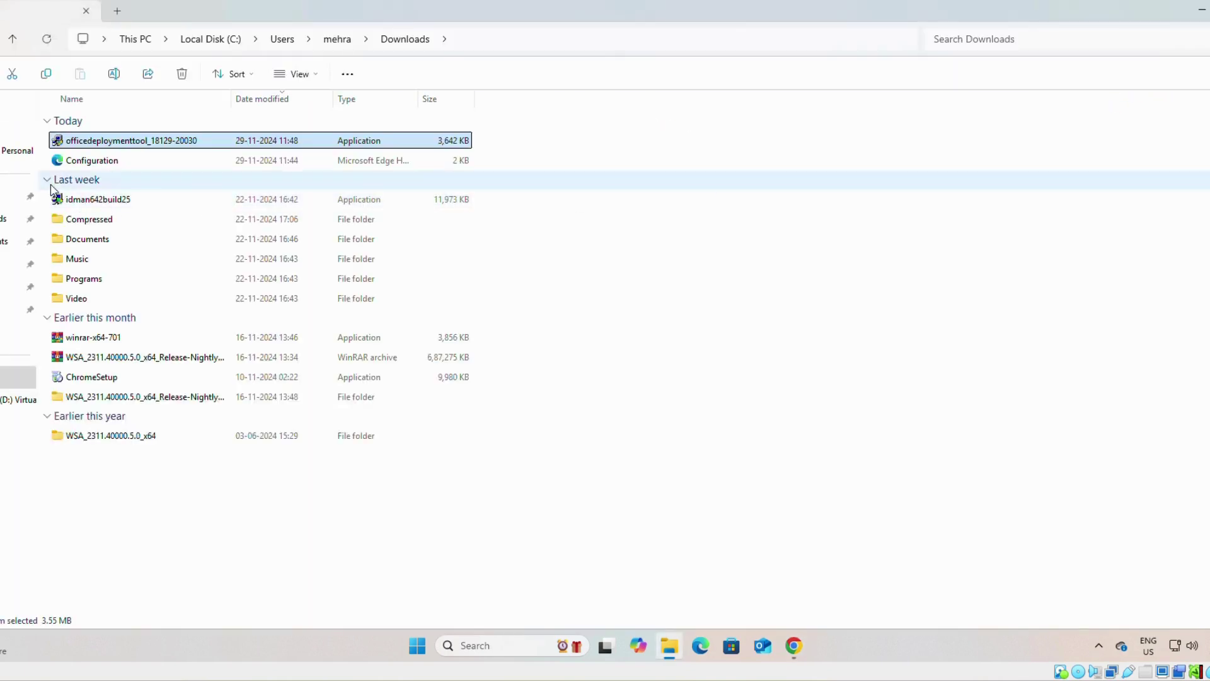
left_click(49, 181)
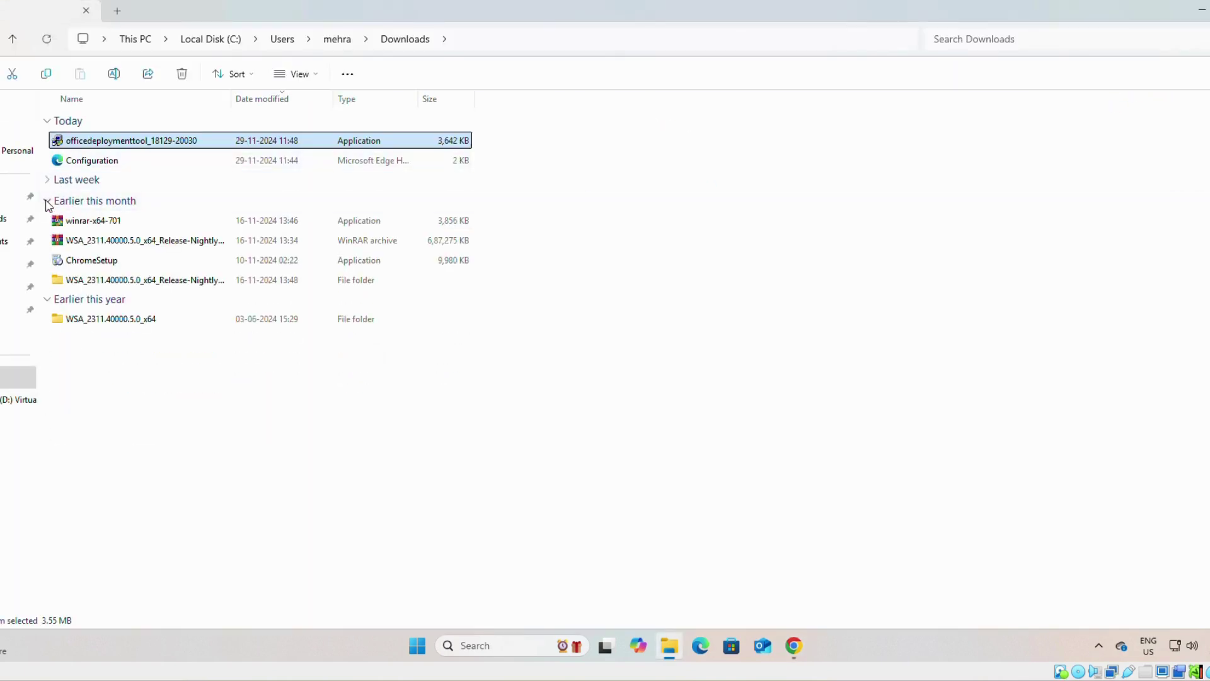
left_click(48, 201)
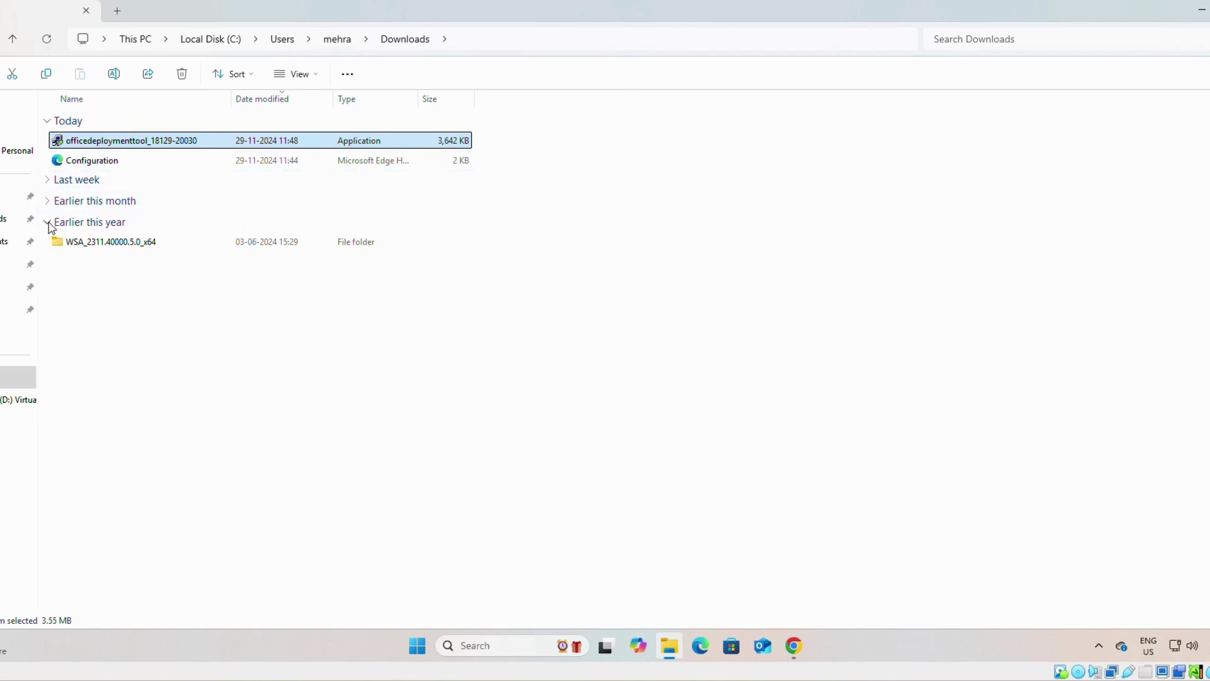
left_click(49, 222)
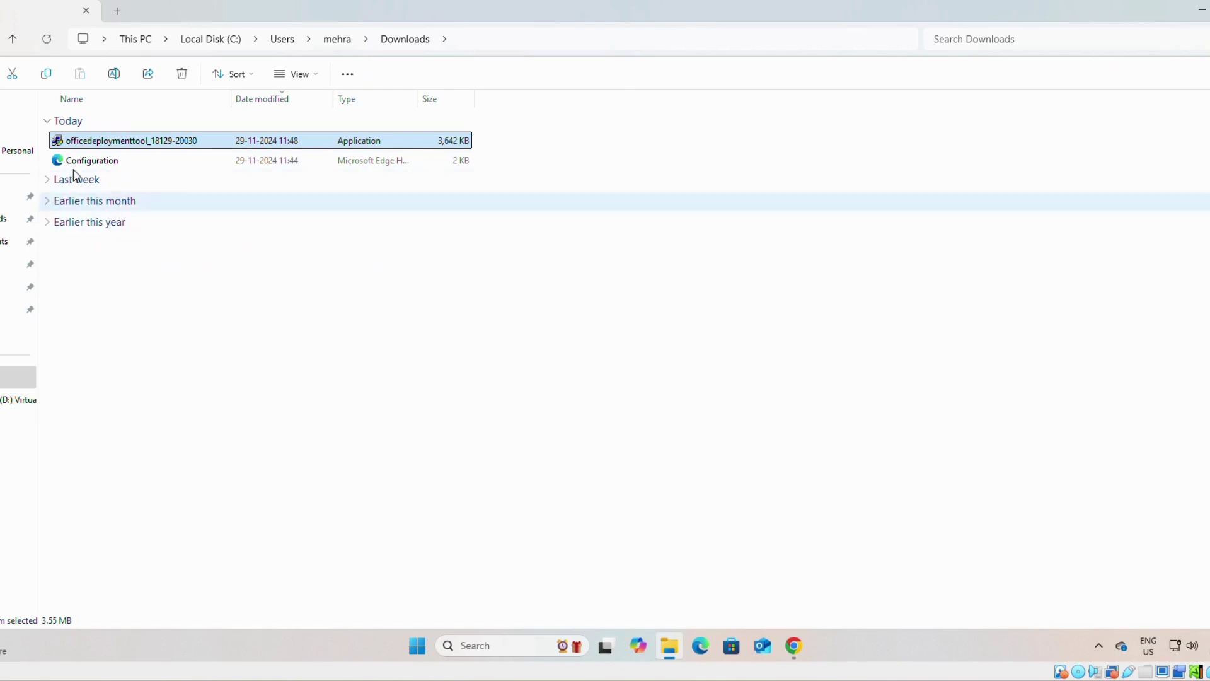
- Run the Office Deployment Tool as administrator and accept its license terms
right_click(135, 144)
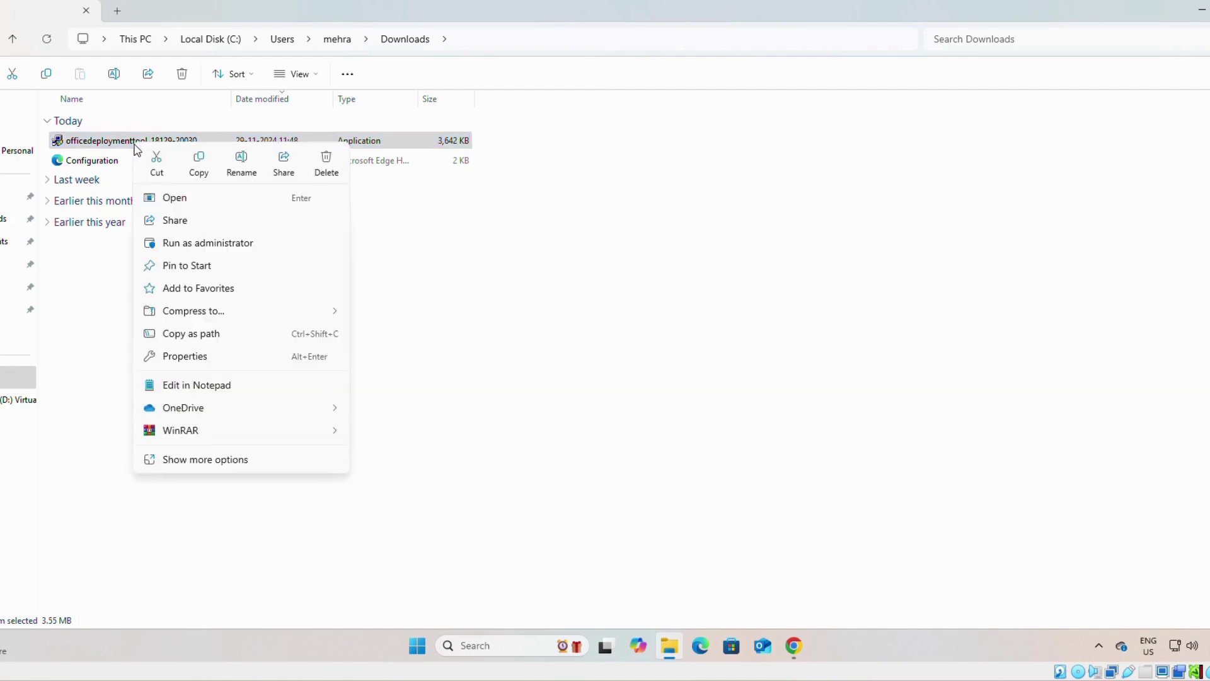
left_click(204, 246)
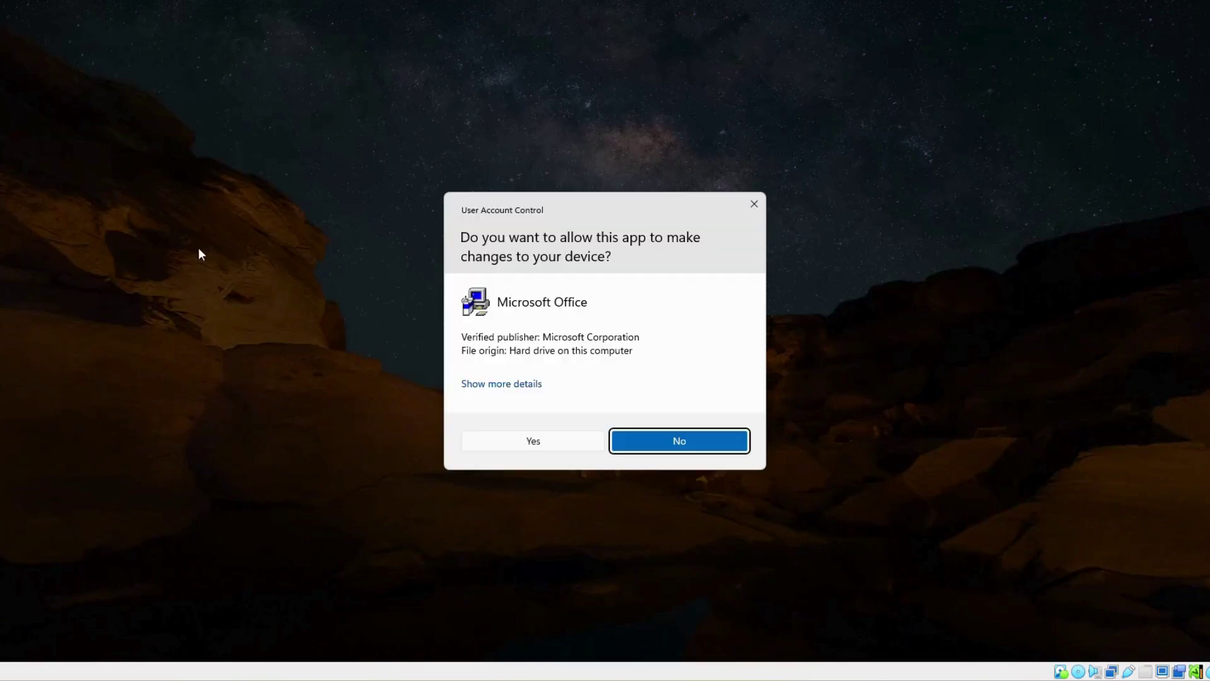
left_click(544, 444)
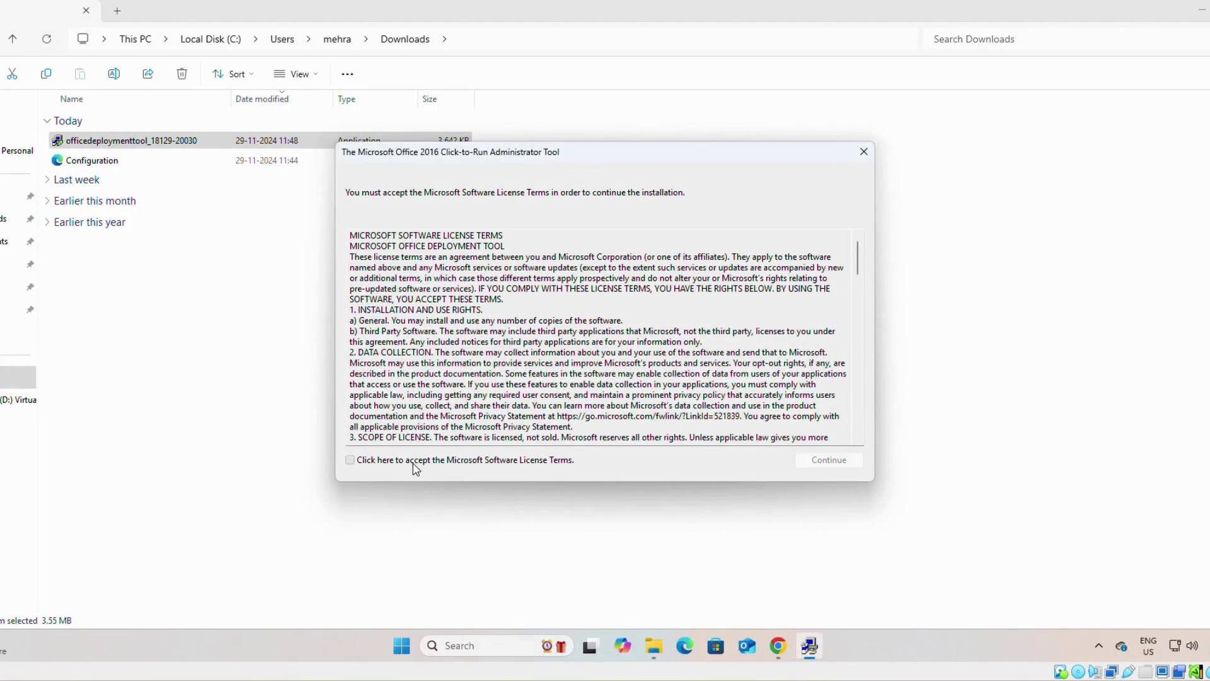
left_click(414, 463)
left_click(830, 461)
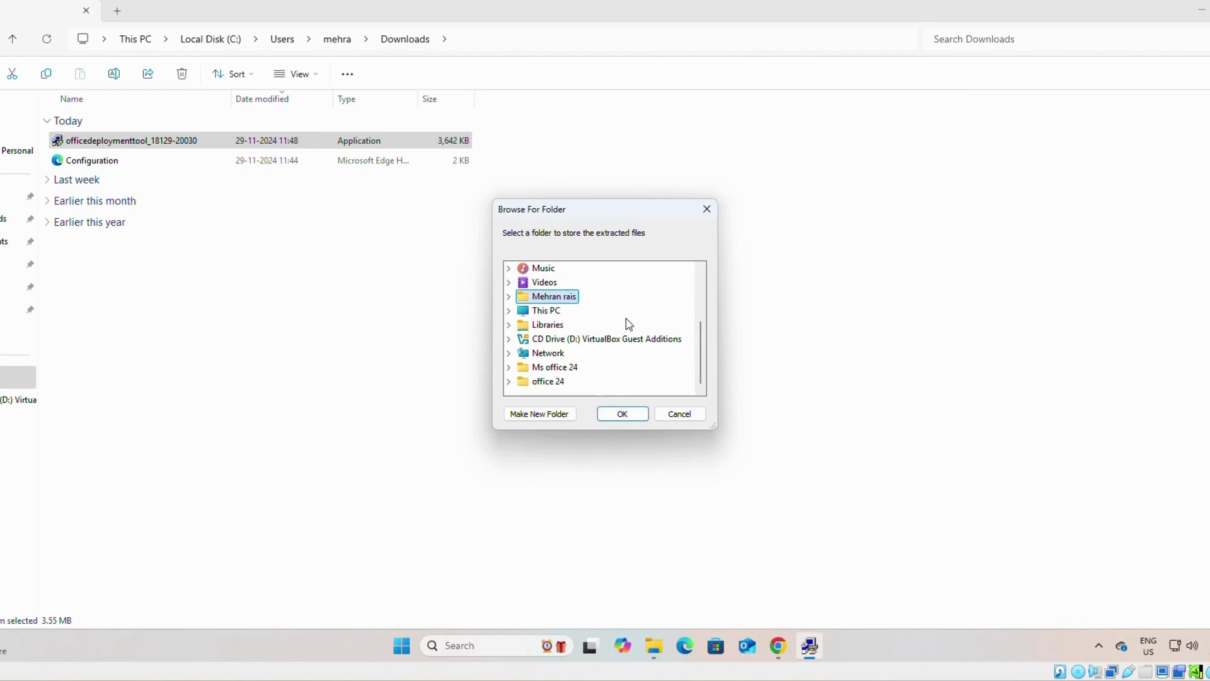
- Create a new 'ms office 24' folder on Local Disk (C:) and extract the tool's files there
left_click(545, 312)
double_click(546, 313)
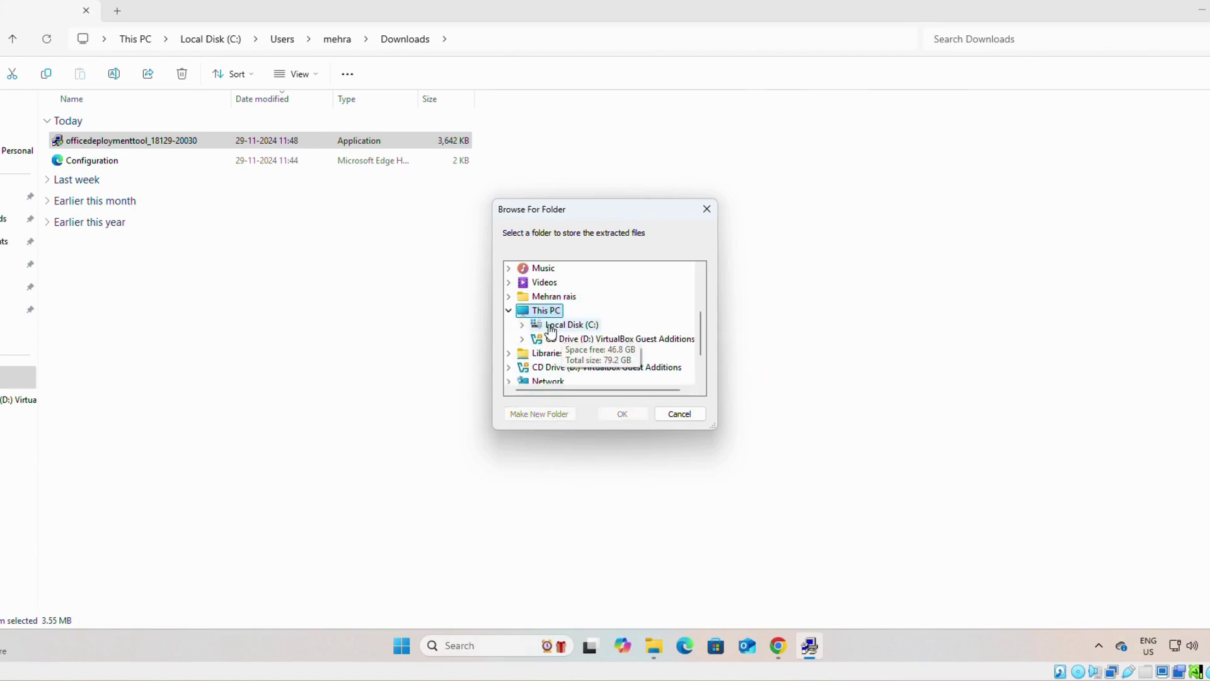
double_click(549, 324)
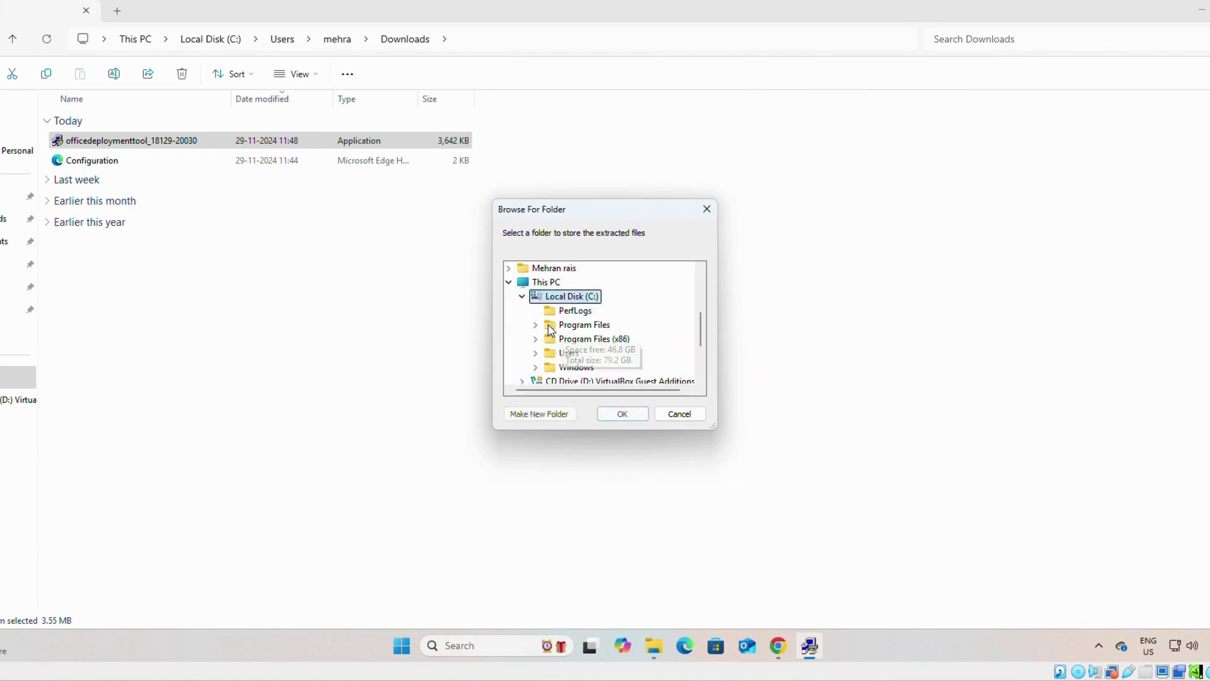
left_click(552, 417)
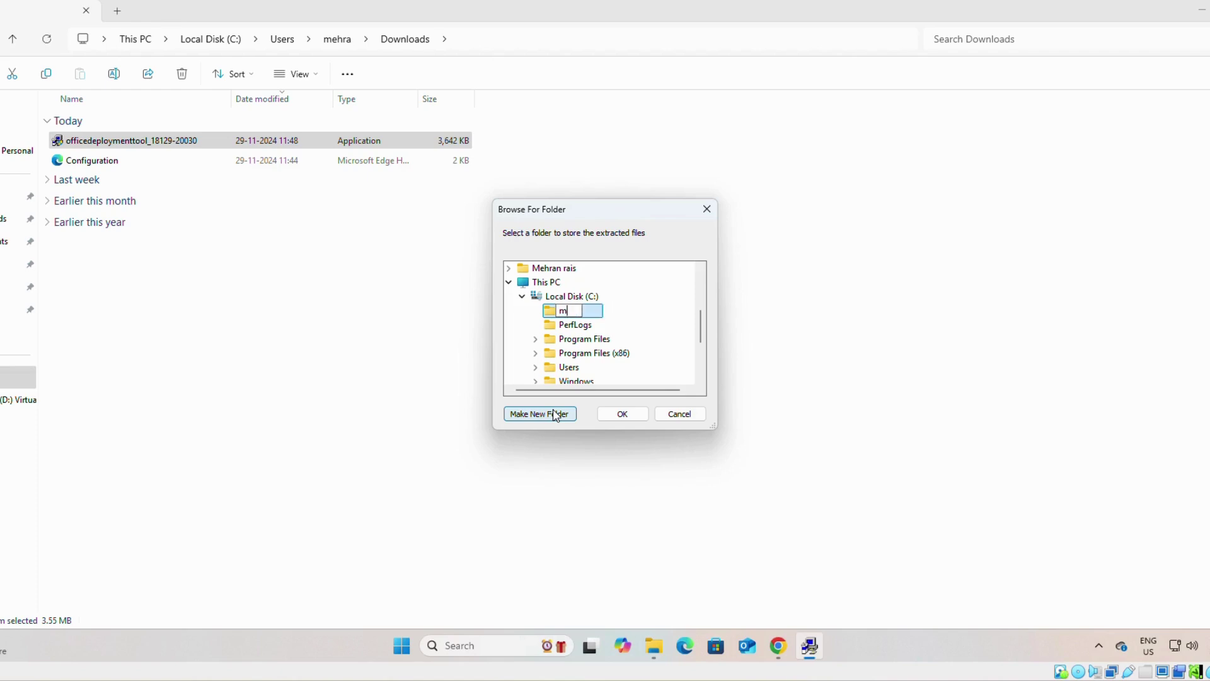
type("s office 24")
key("Return")
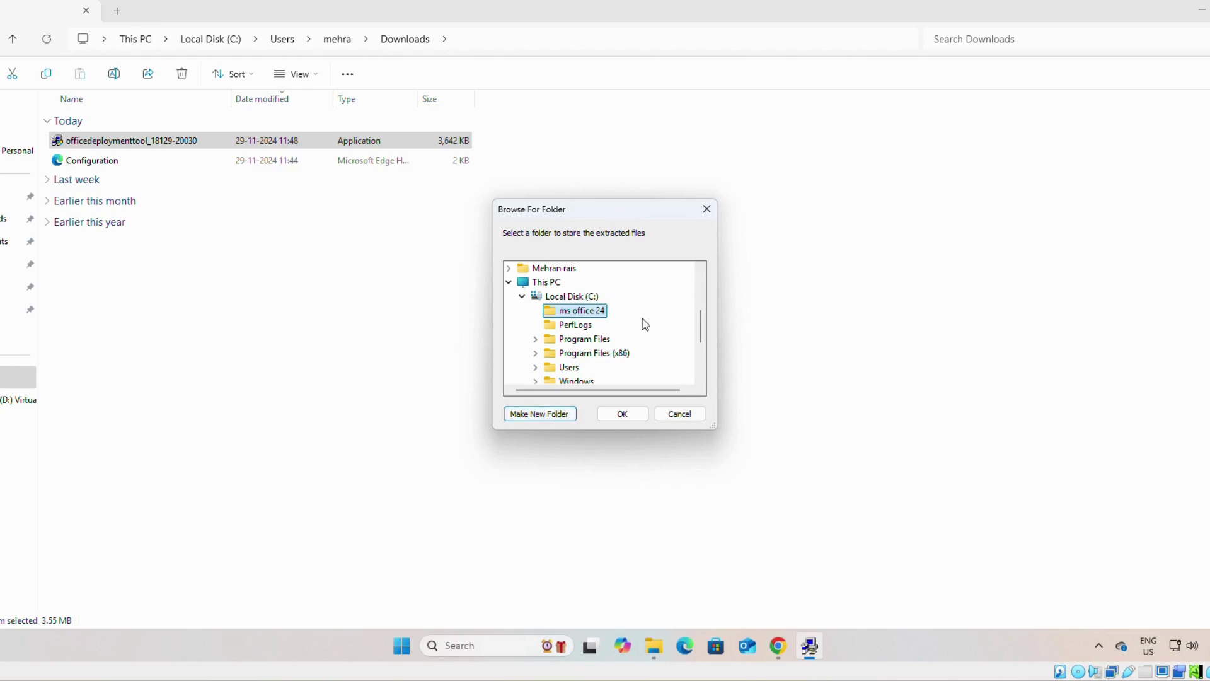
left_click(628, 417)
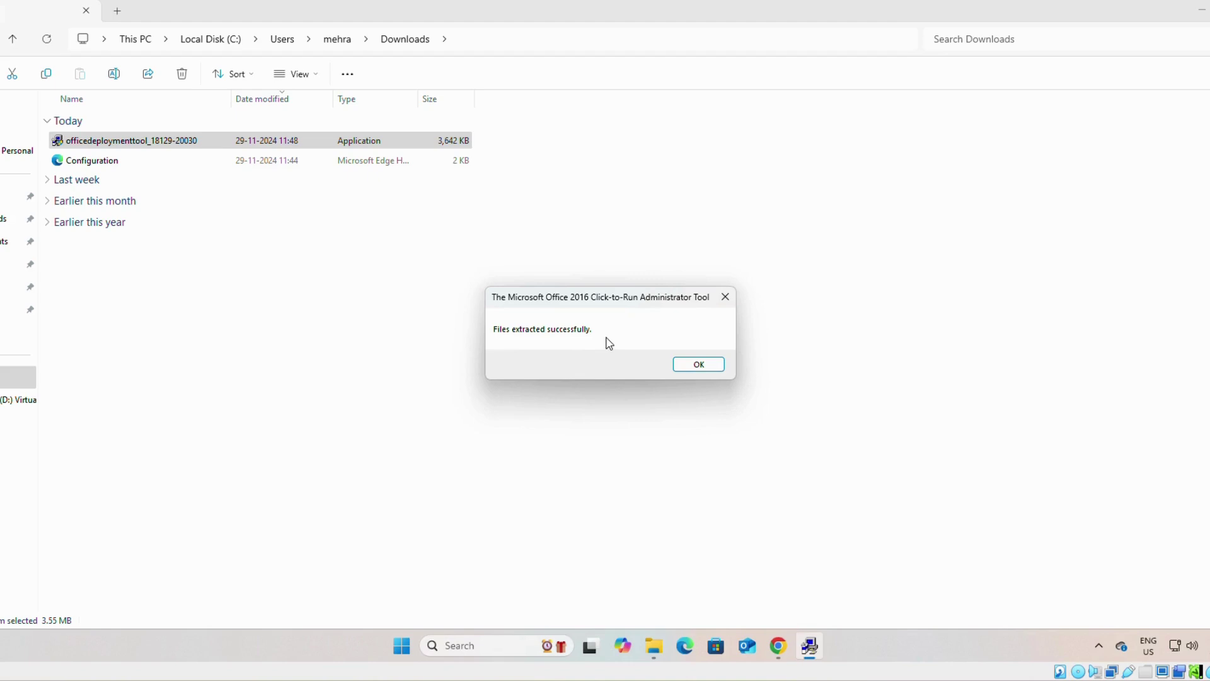
- Copy the downloaded Configuration file into C:\ms office 24
left_click(714, 367)
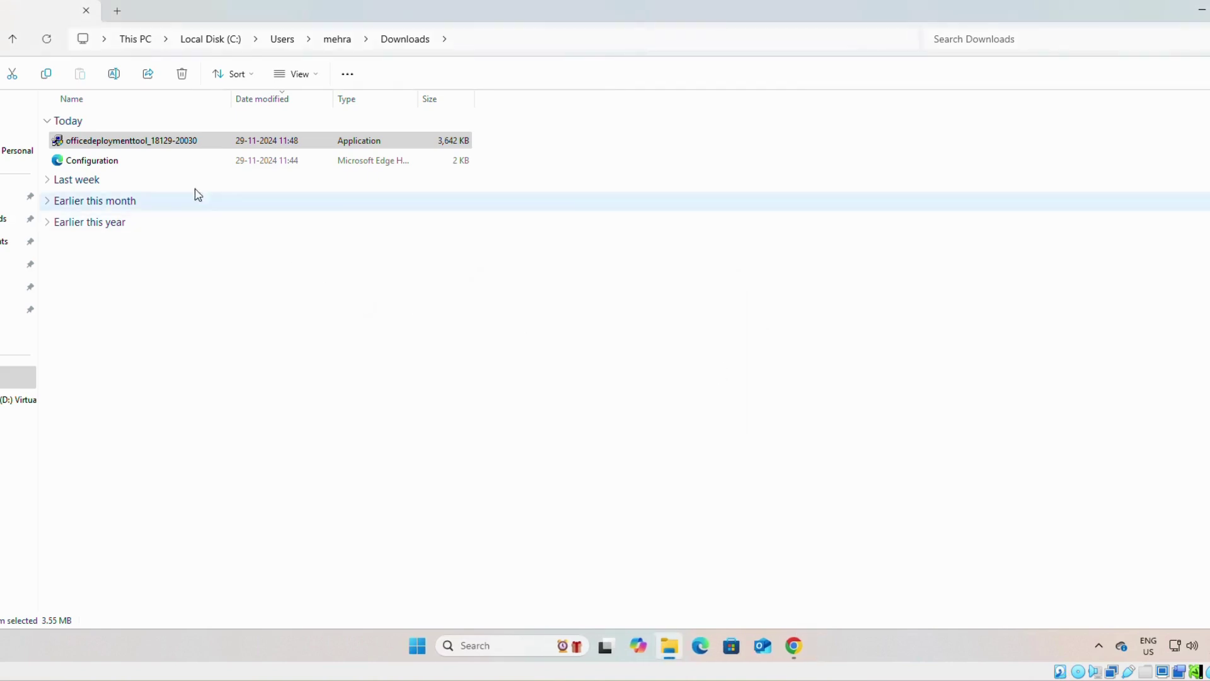
left_click(127, 162)
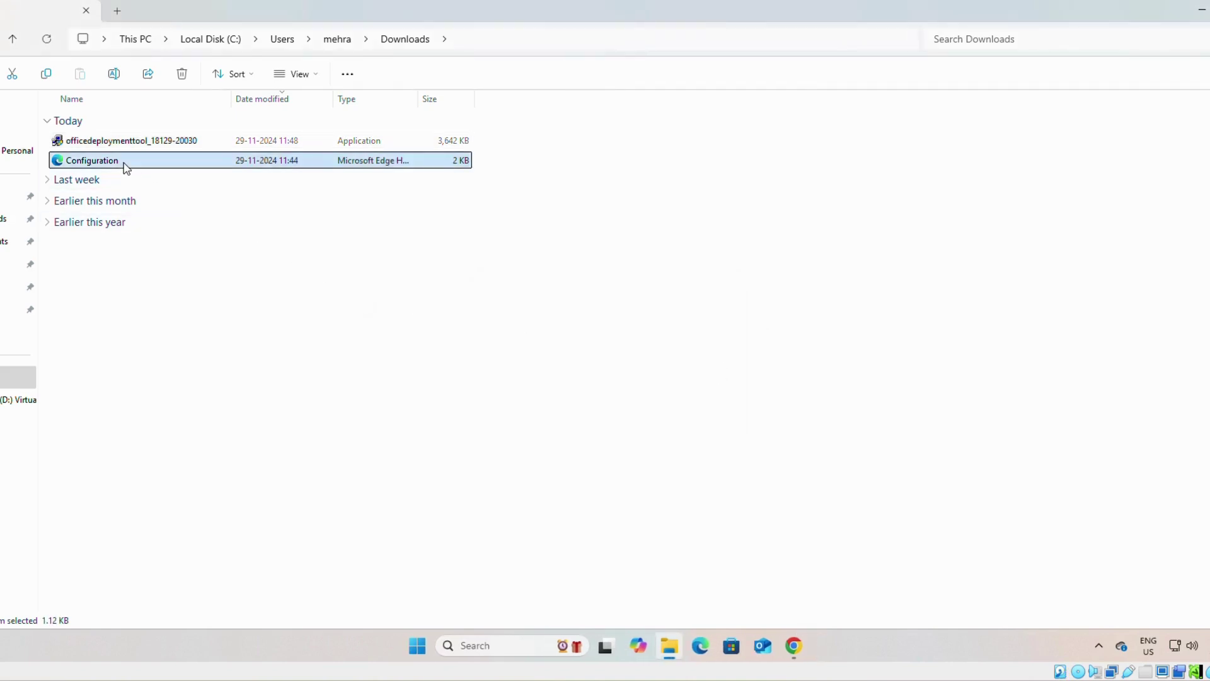
key("ctrl+c")
left_click(18, 377)
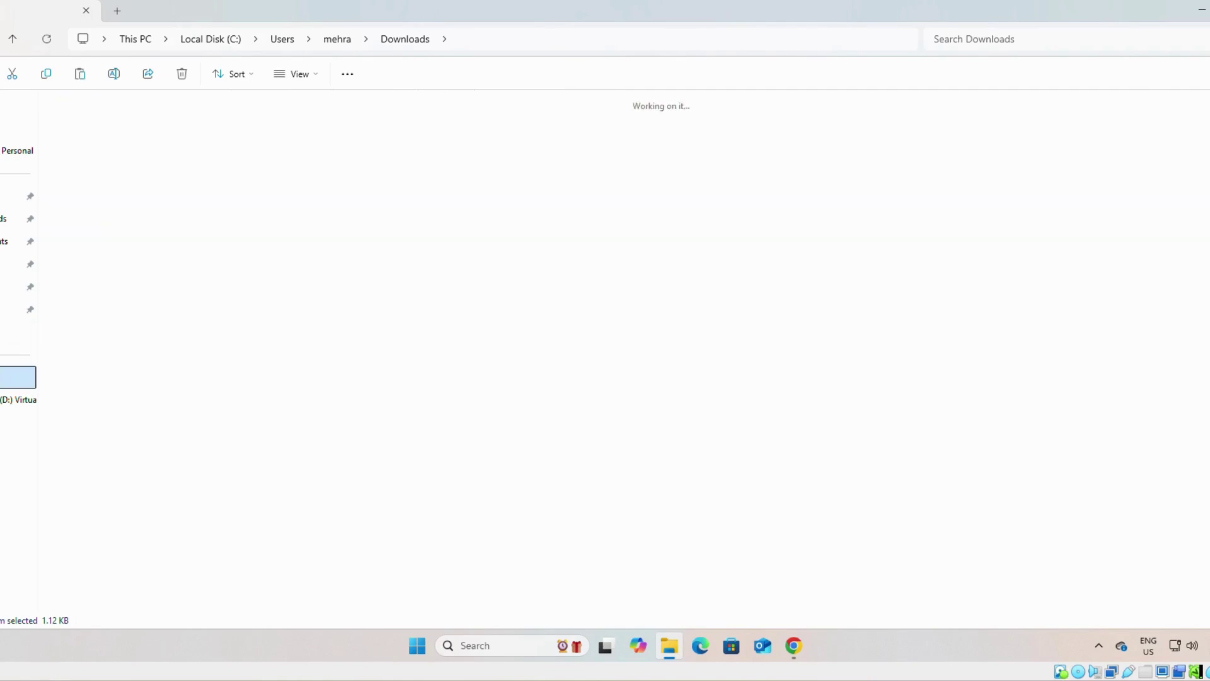
left_click(126, 142)
double_click(126, 142)
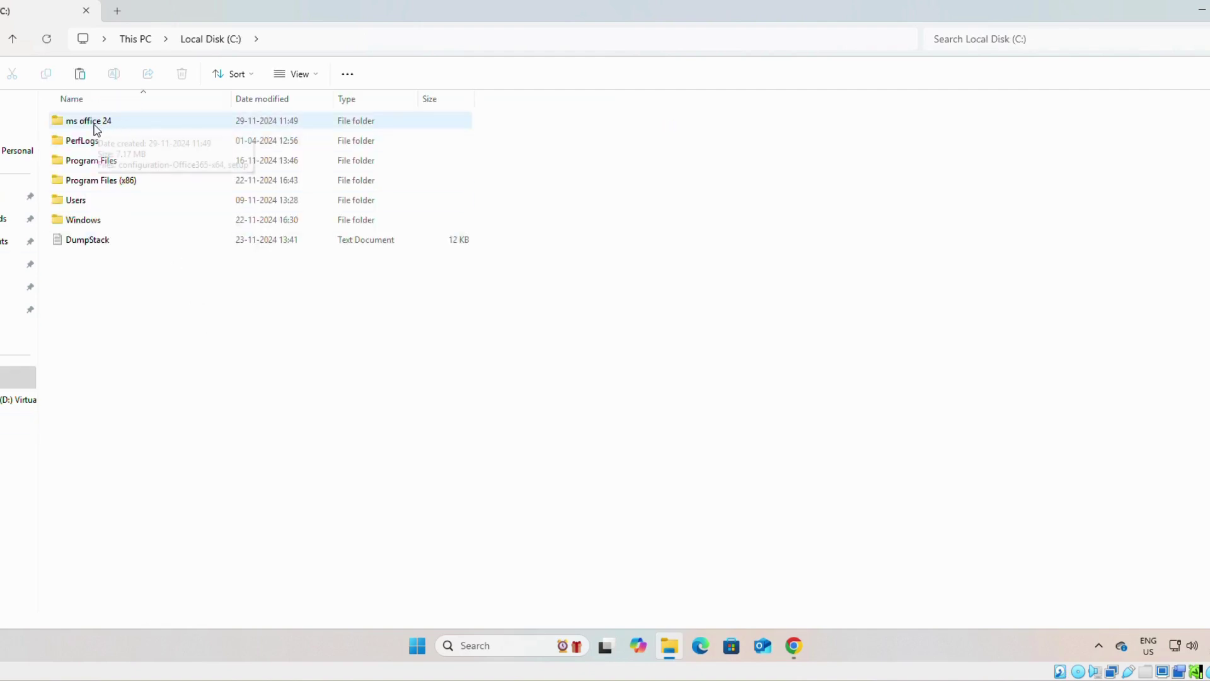
double_click(107, 126)
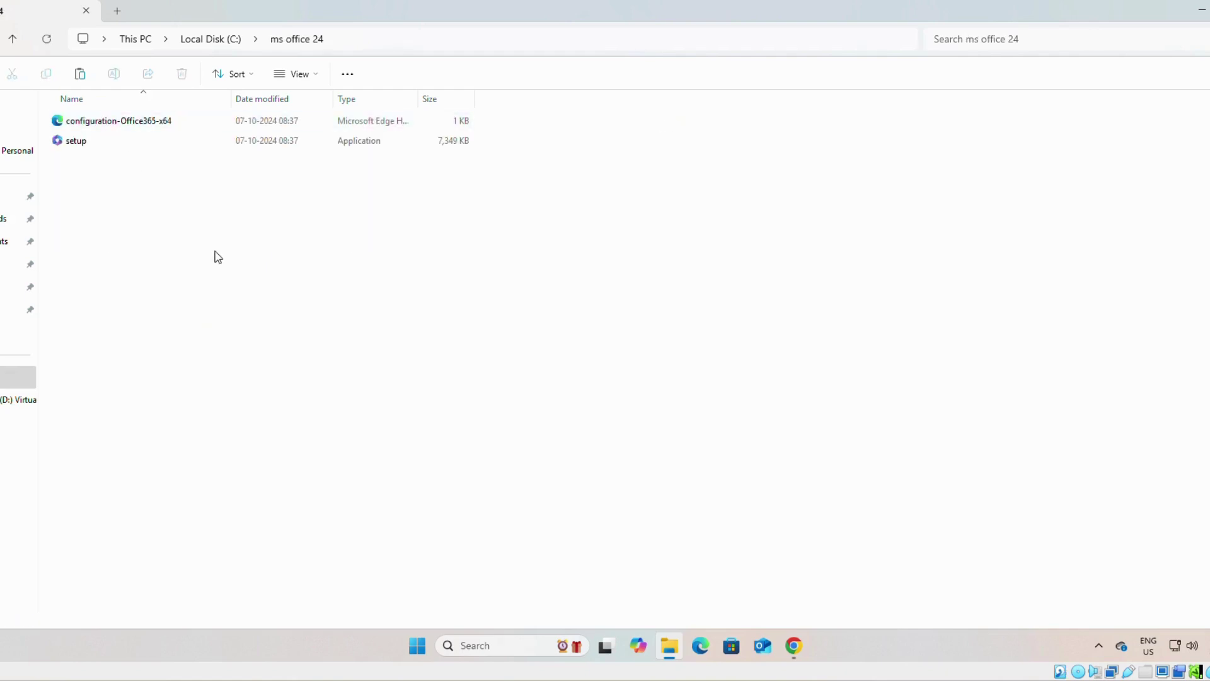
key("ctrl+v")
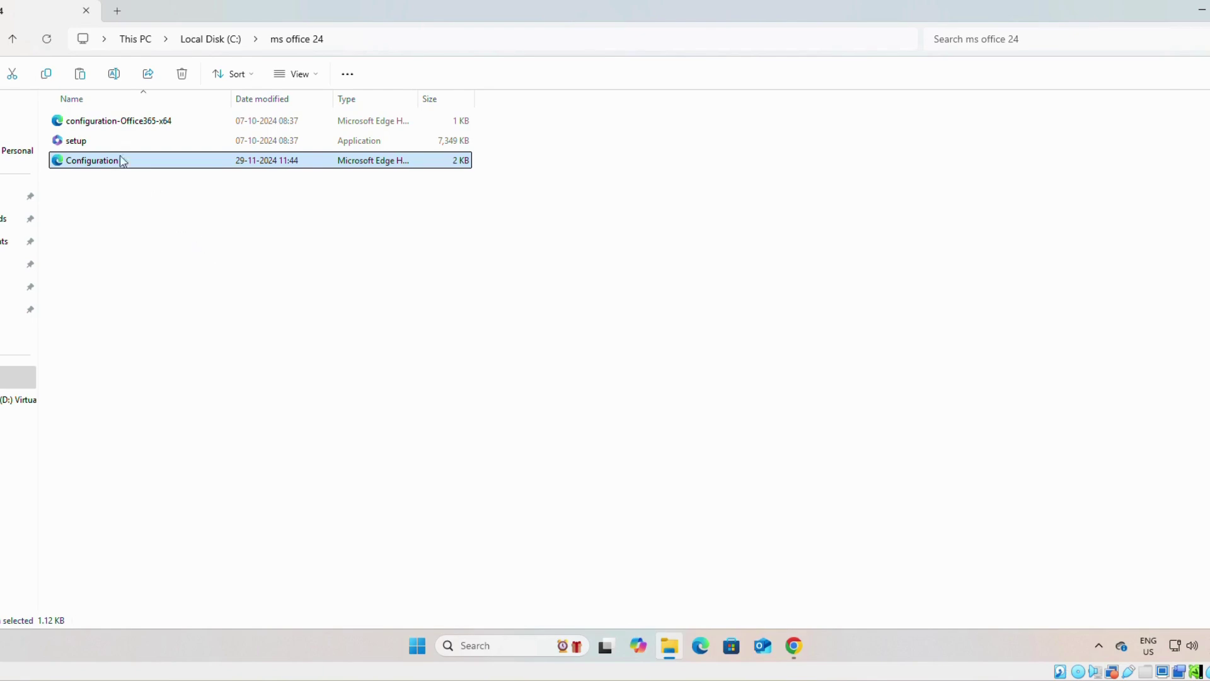
- Delete the sample configuration-Office365-x64 file, leaving setup and Configuration in the folder
left_click(120, 125)
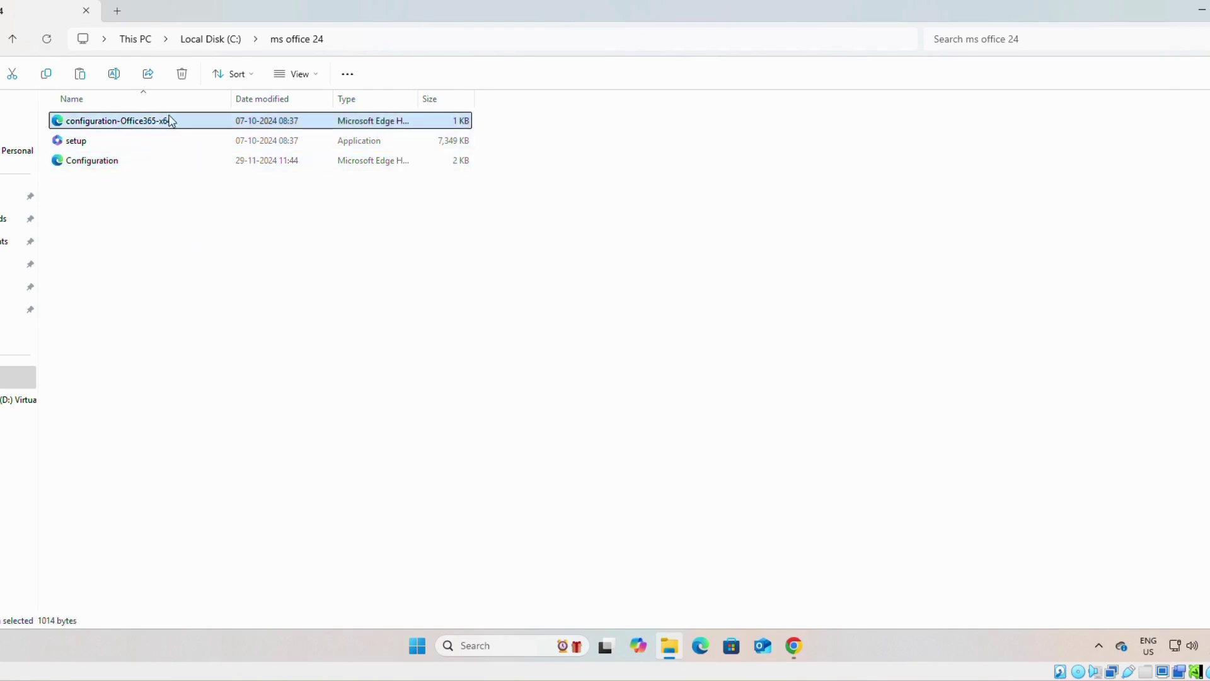
left_click(183, 80)
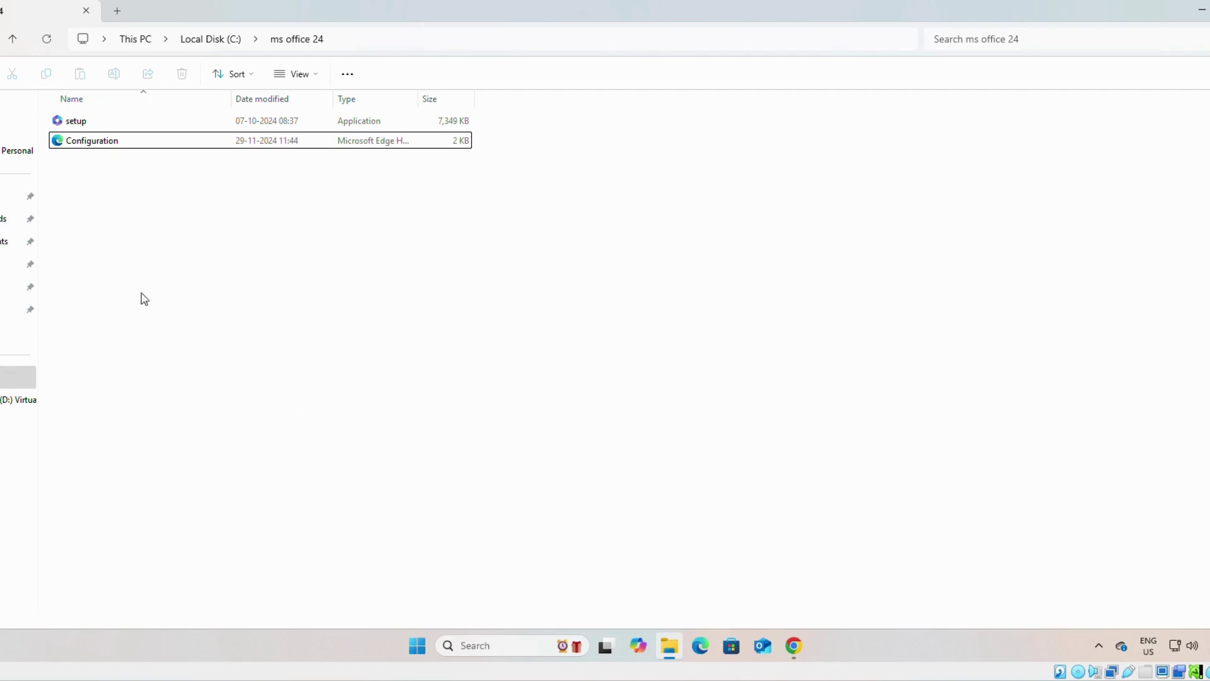
left_click(74, 121)
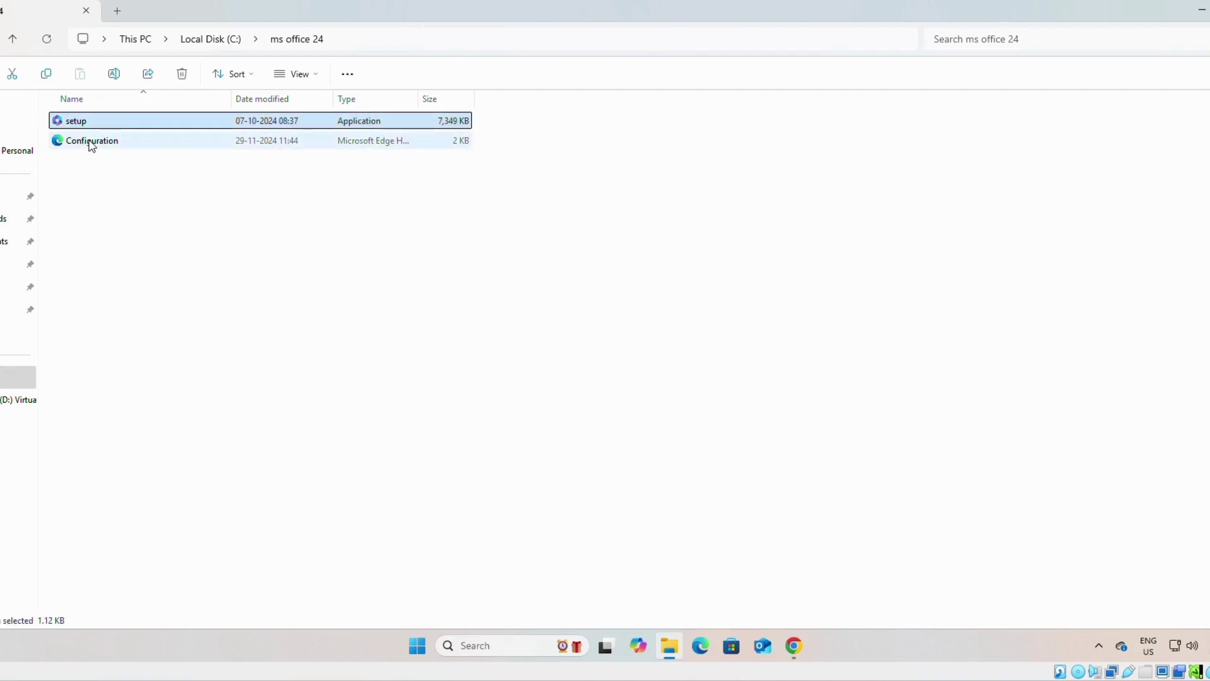
left_click(91, 143)
left_click(162, 260)
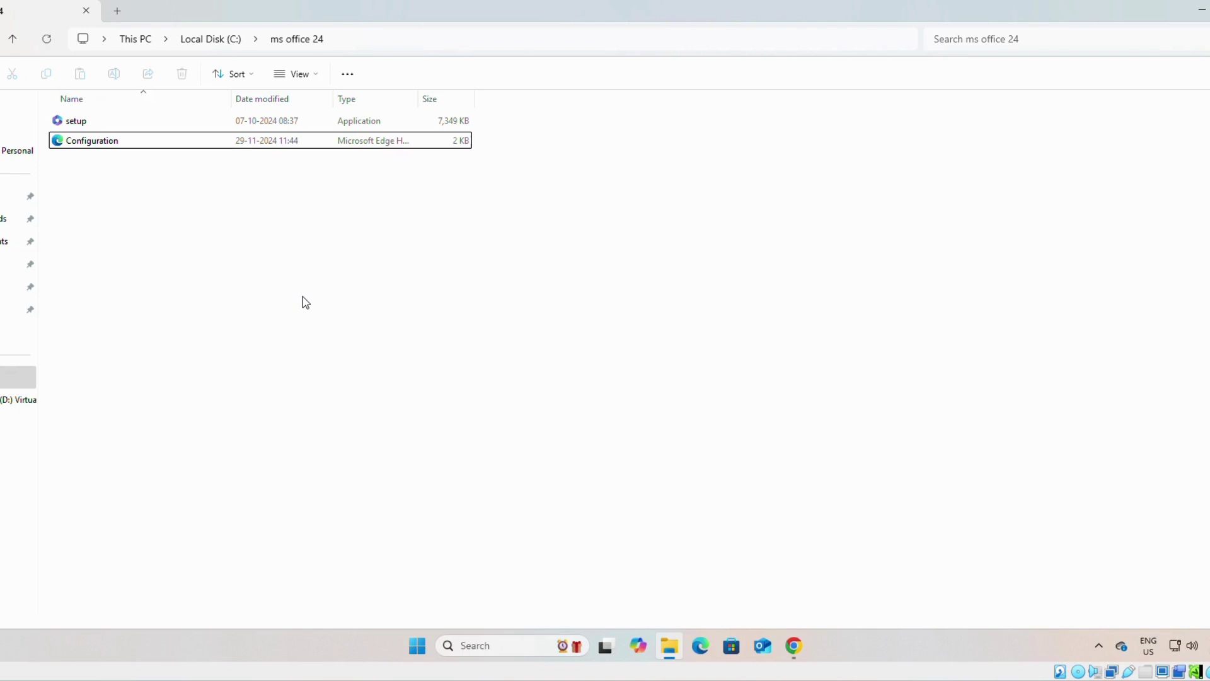
- Check the C:\ms office 24 folder path, then search Windows for 'co' to find Command Prompt
left_click(346, 45)
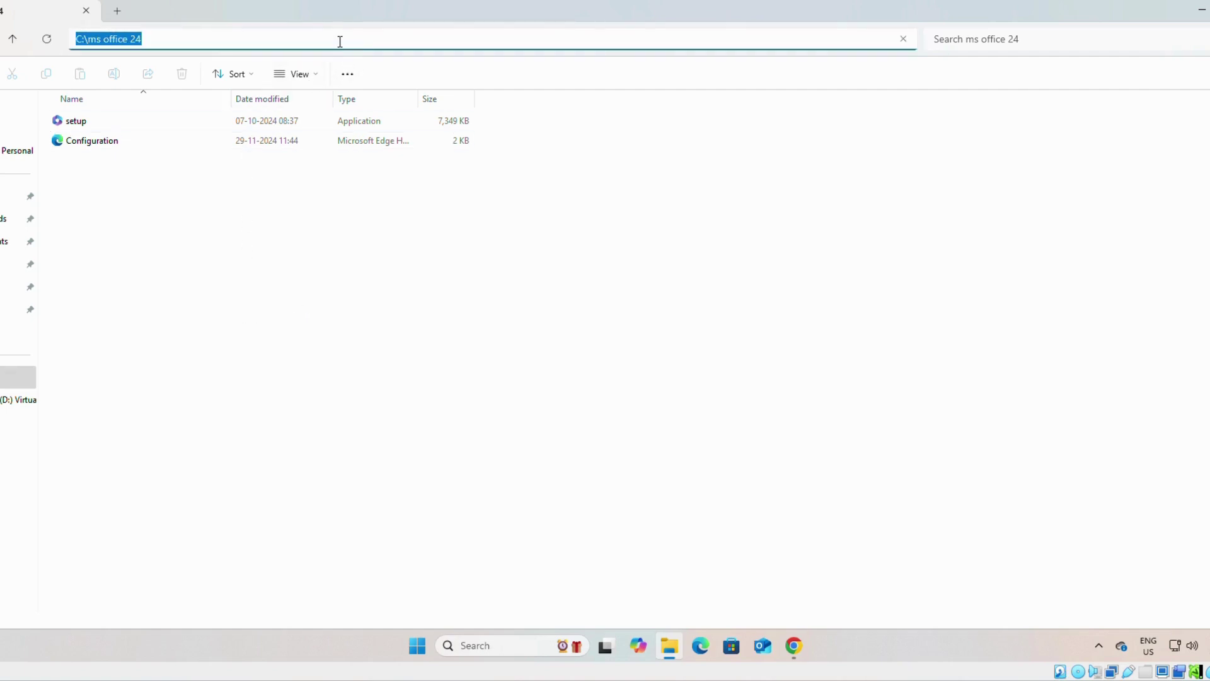
left_click(275, 290)
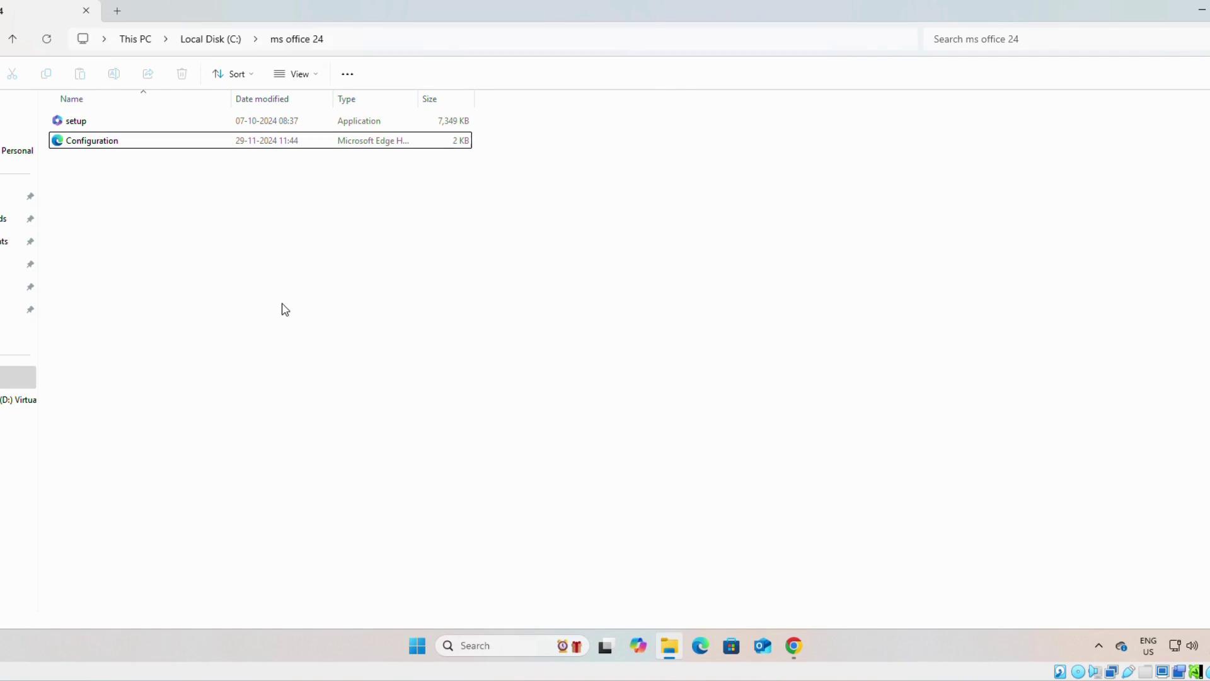
left_click(501, 645)
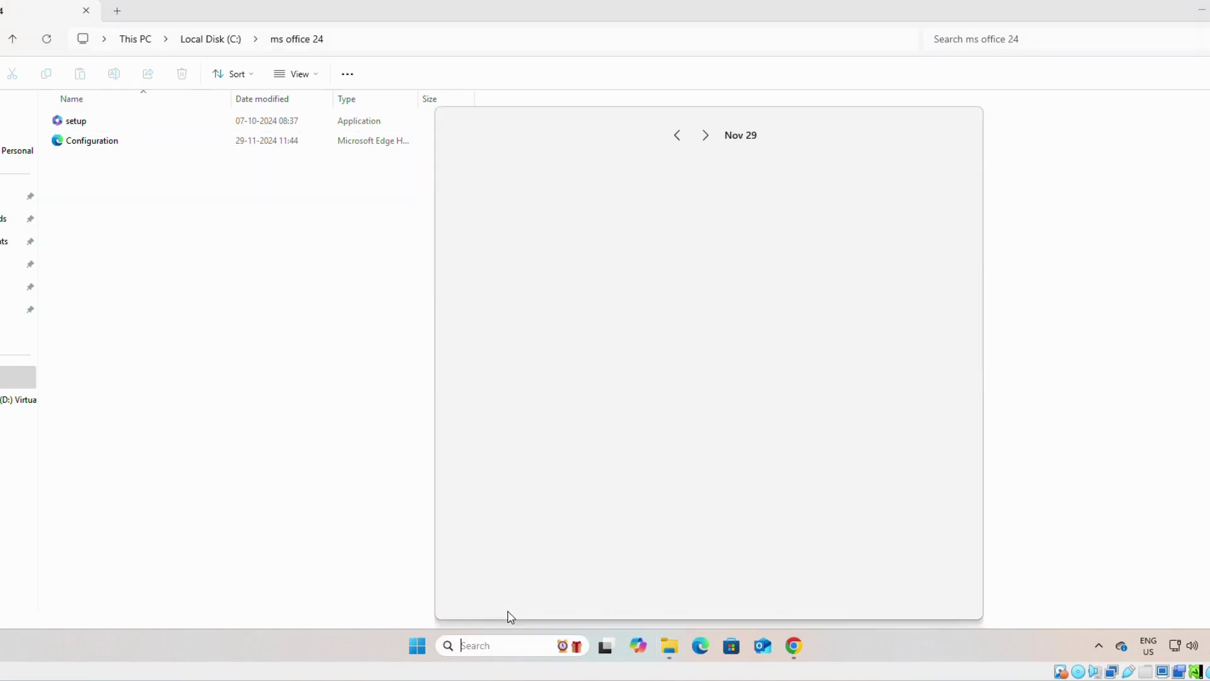
type("co")
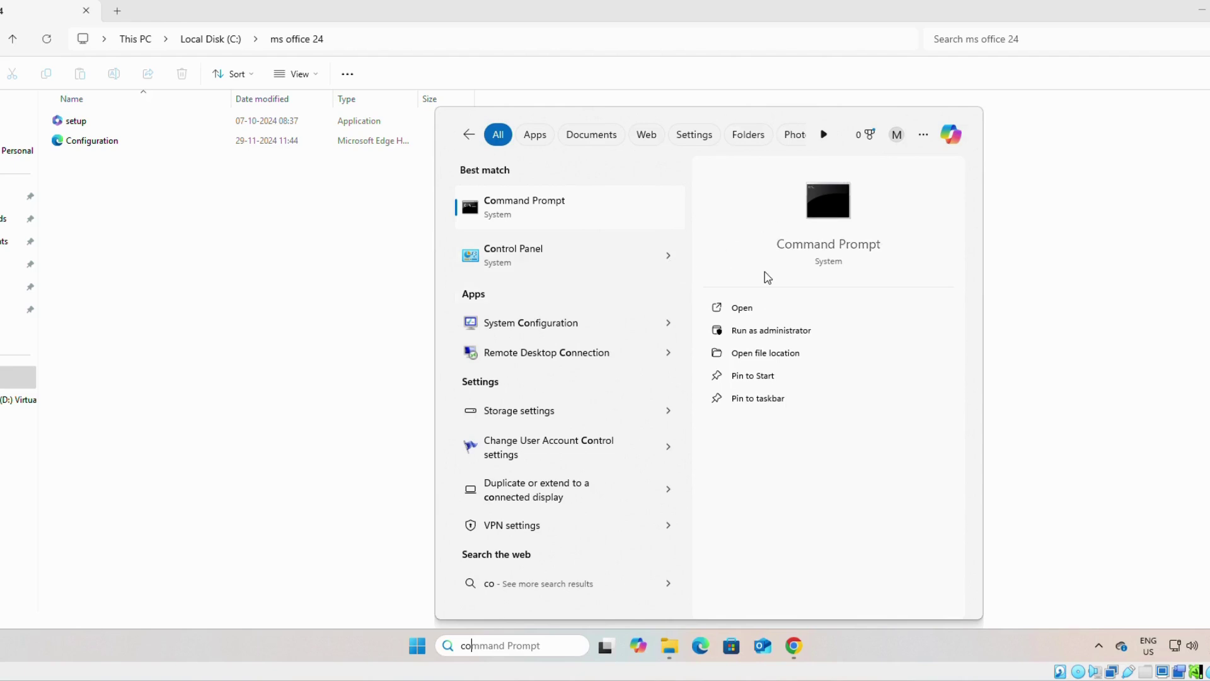
- Open Command Prompt and change directory to C:\ms office 24
left_click(532, 208)
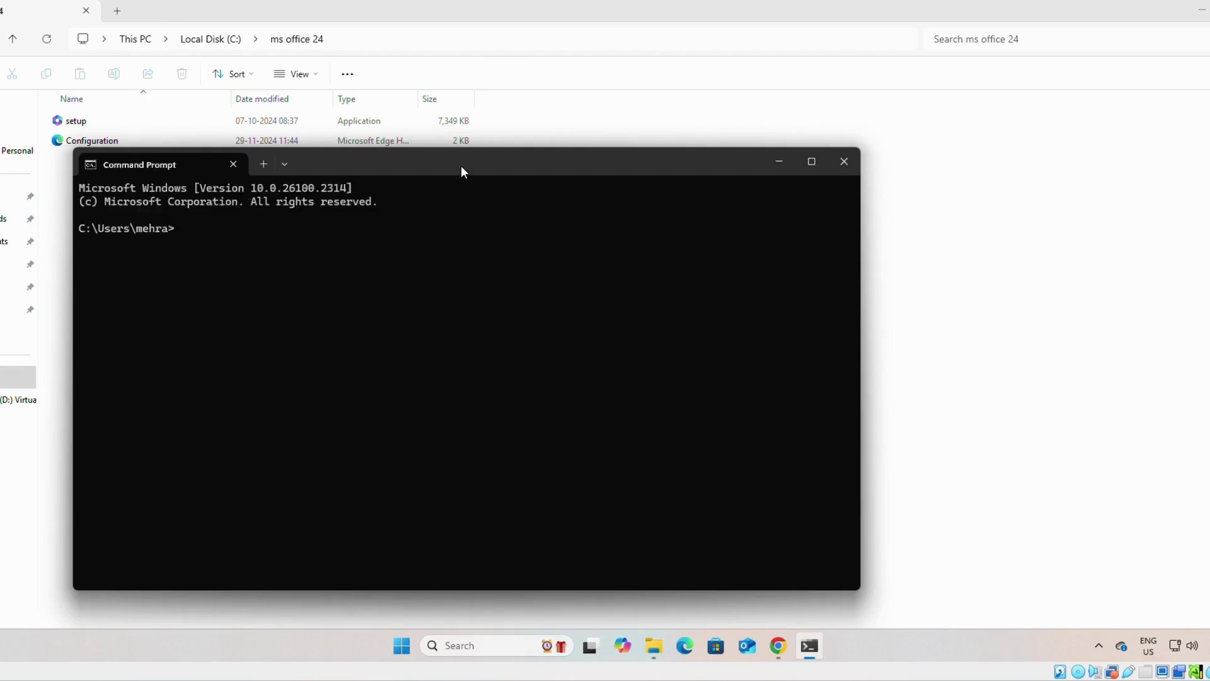
left_click_drag(460, 162, 538, 212)
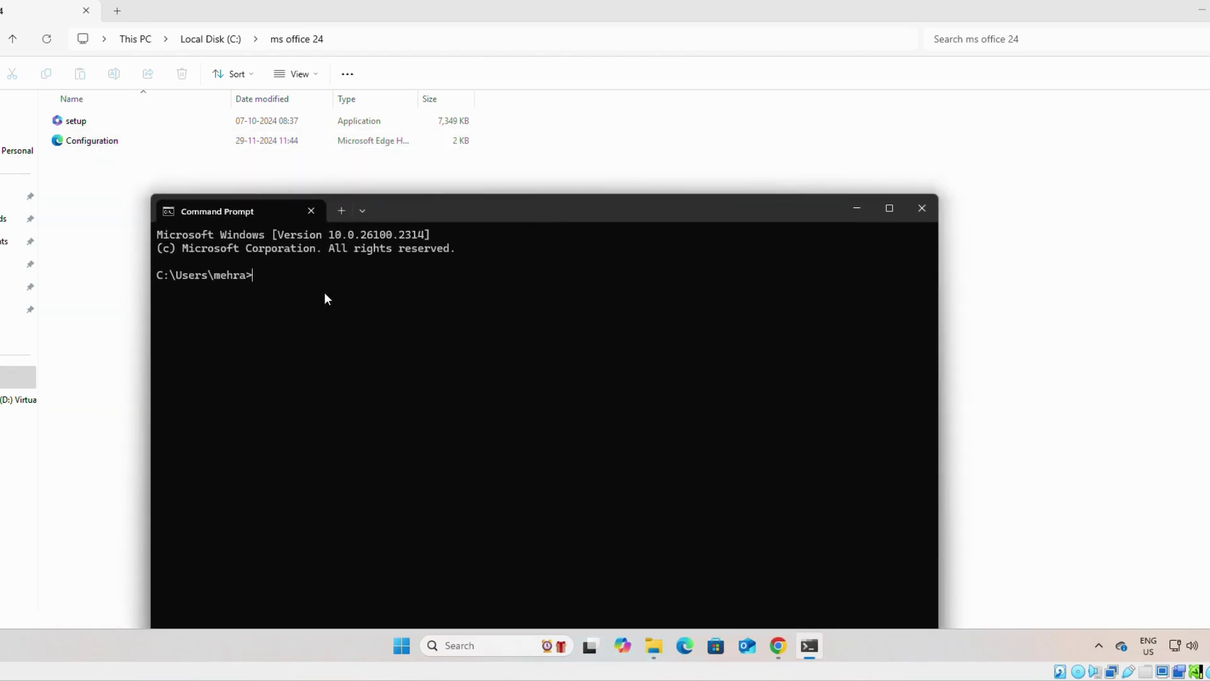
type("cd C:\\ms office 24")
key("Return")
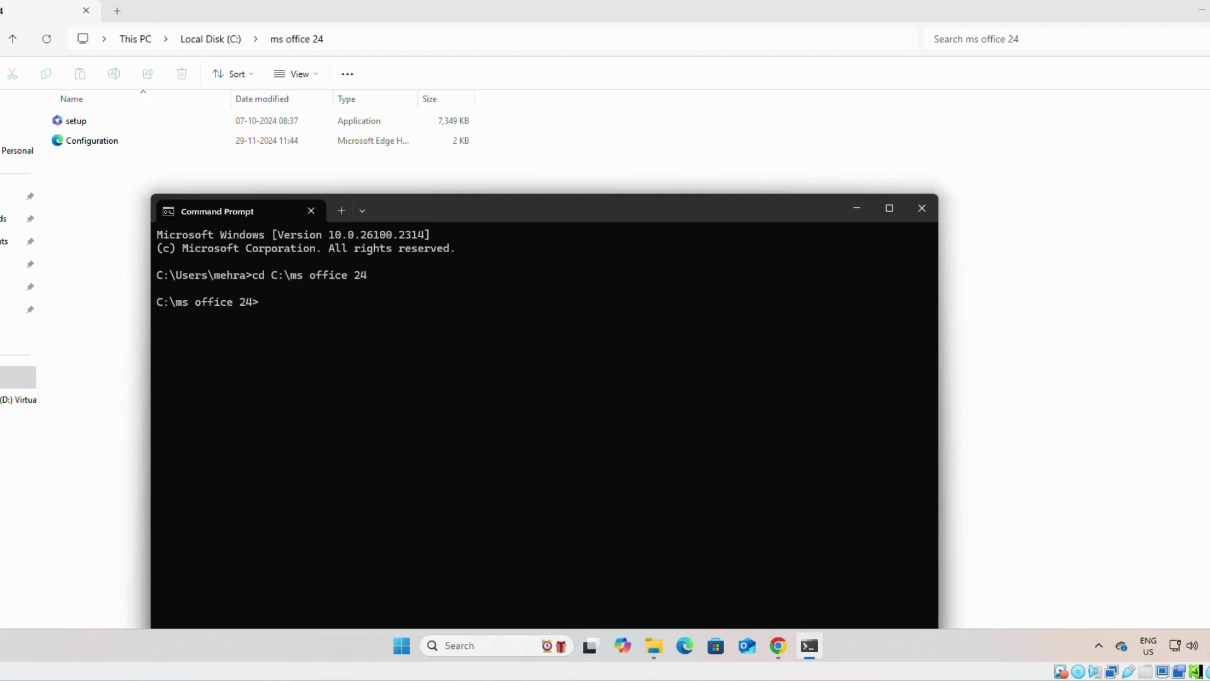
- Run 'setup /configur configuration.xml' to start the Office installation
type("setup /configur configuration.xml")
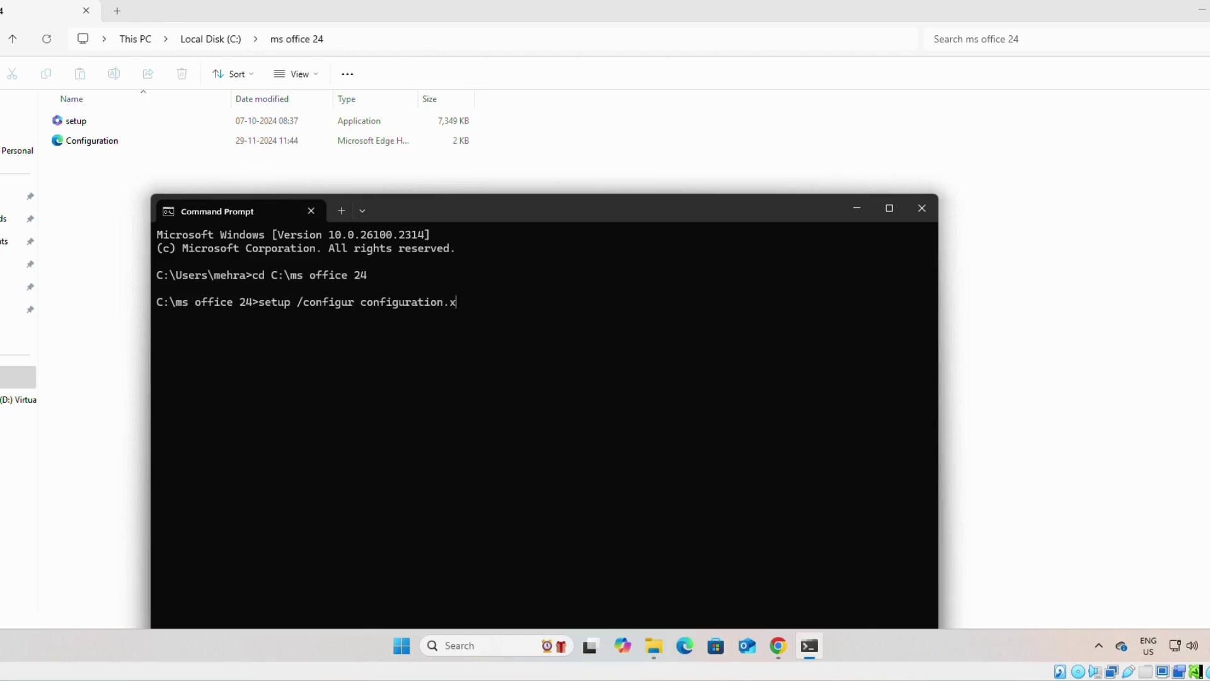
key("Return")
- Close Command Prompt and rename the Configuration file in ms office 24 to Configuration(1)
left_click(924, 210)
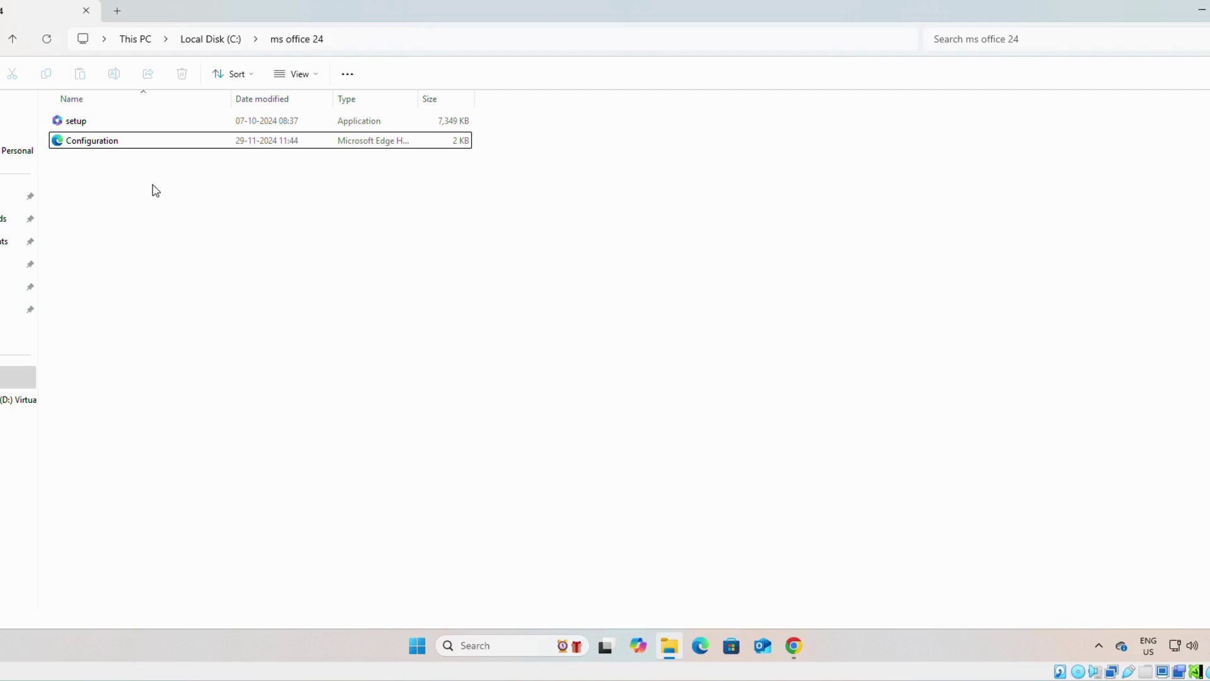
left_click(112, 141)
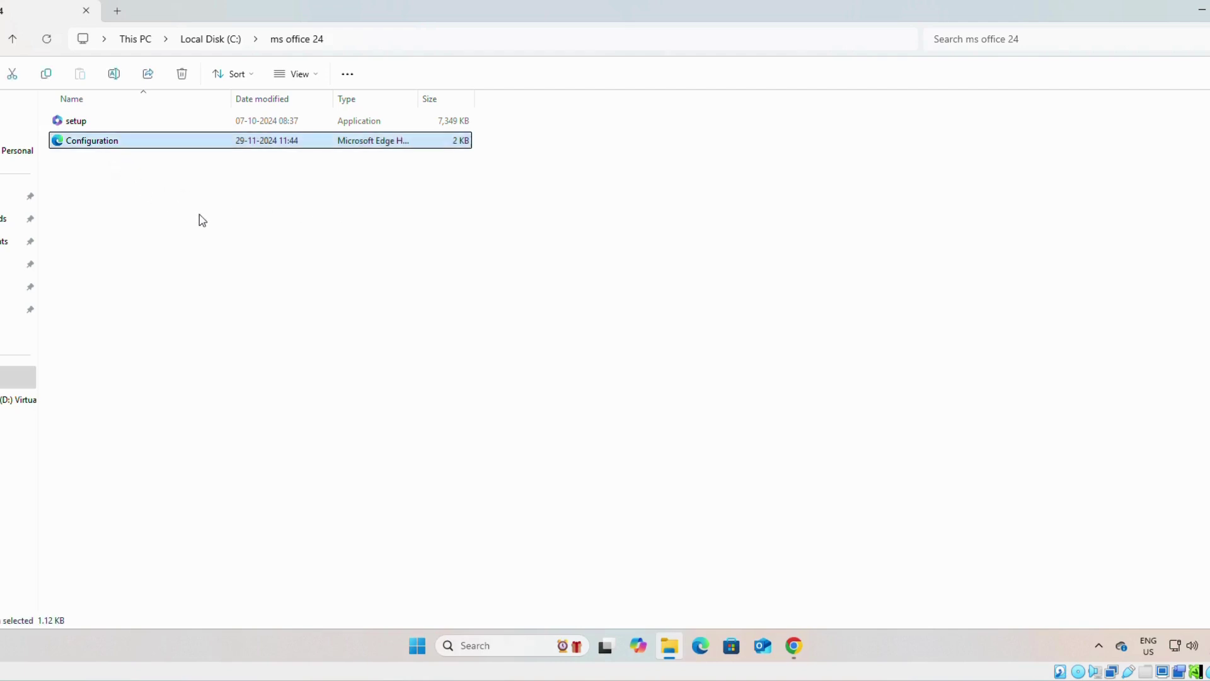
right_click(132, 147)
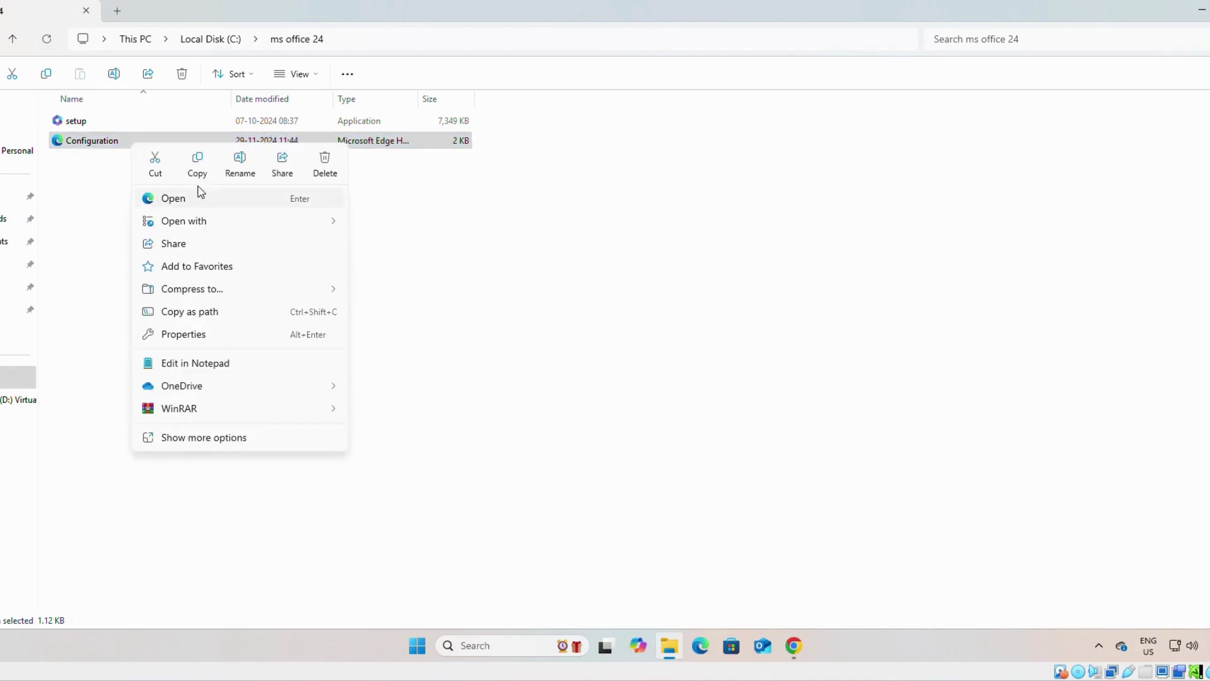
left_click(244, 174)
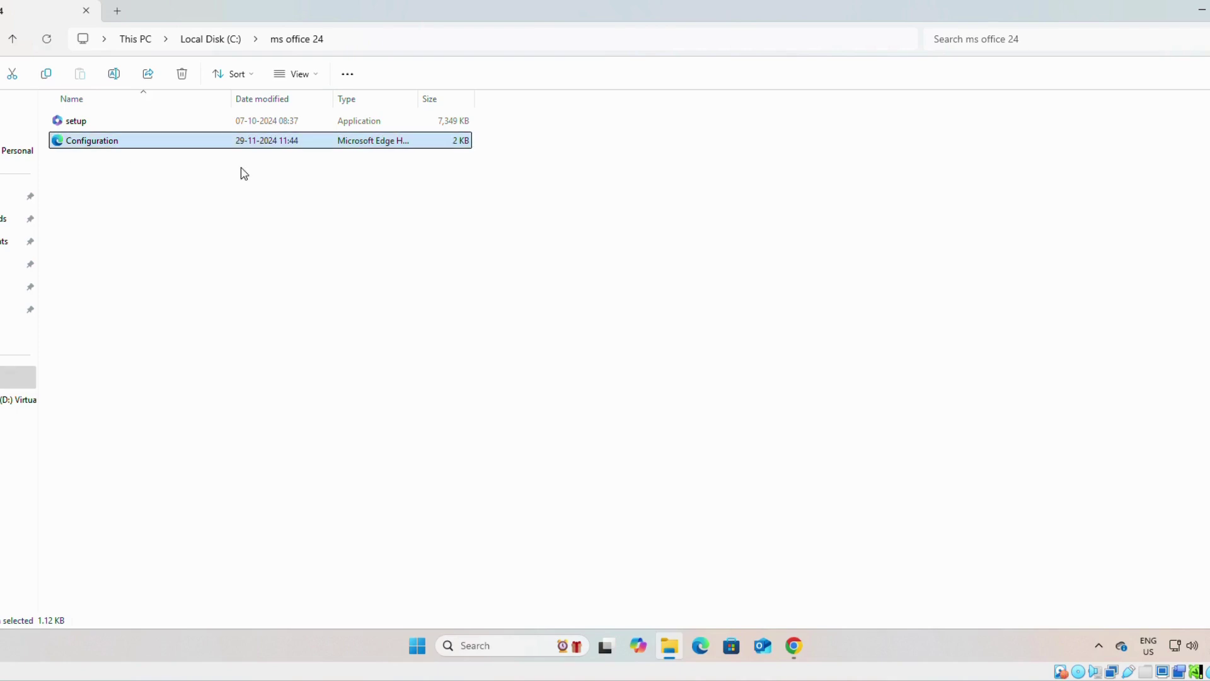
left_click(130, 141)
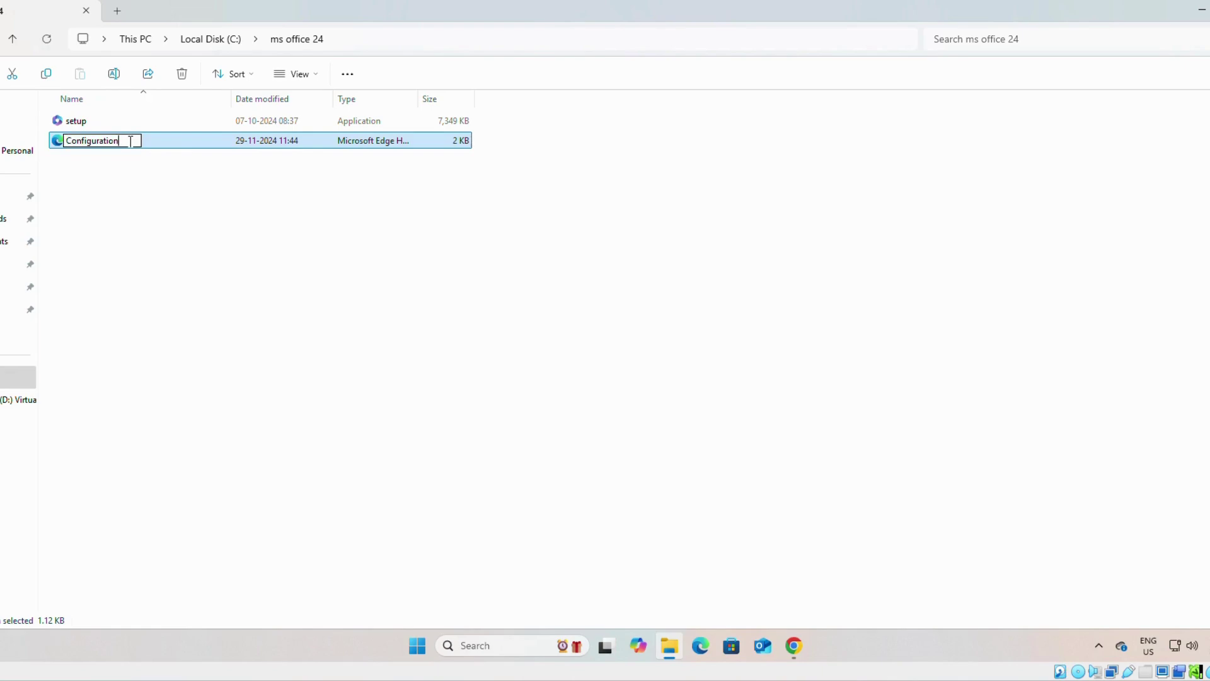
type("(1)")
key("Return")
left_click(201, 217)
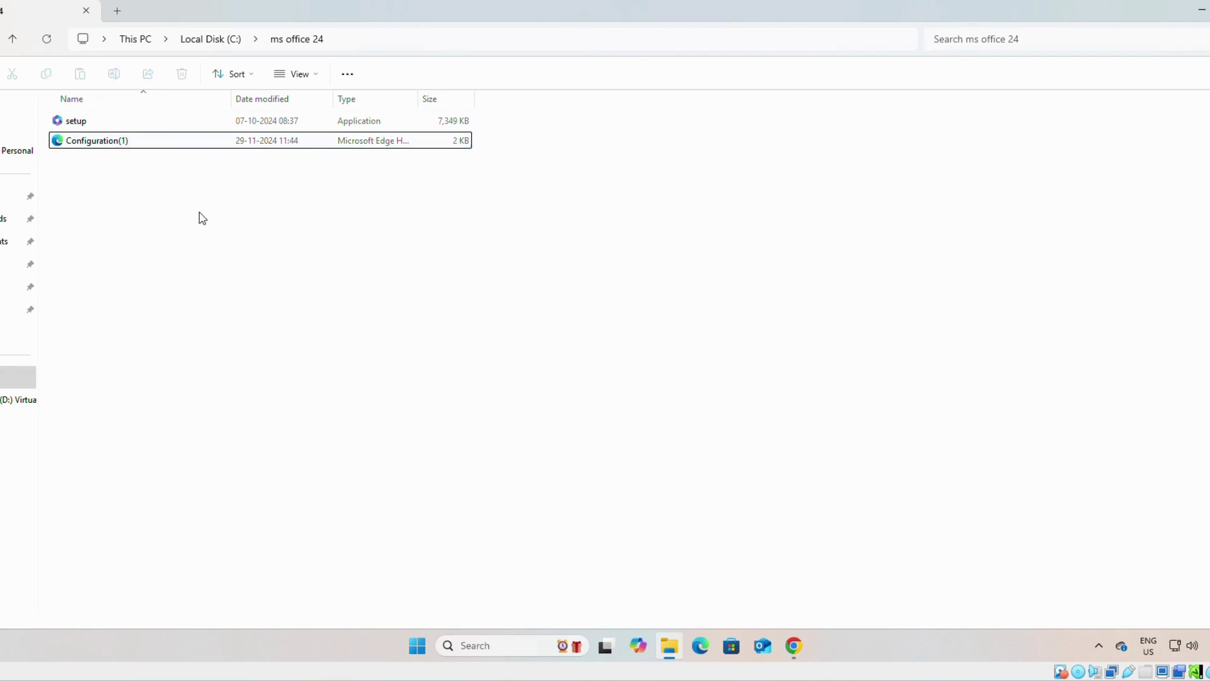
left_click(483, 645)
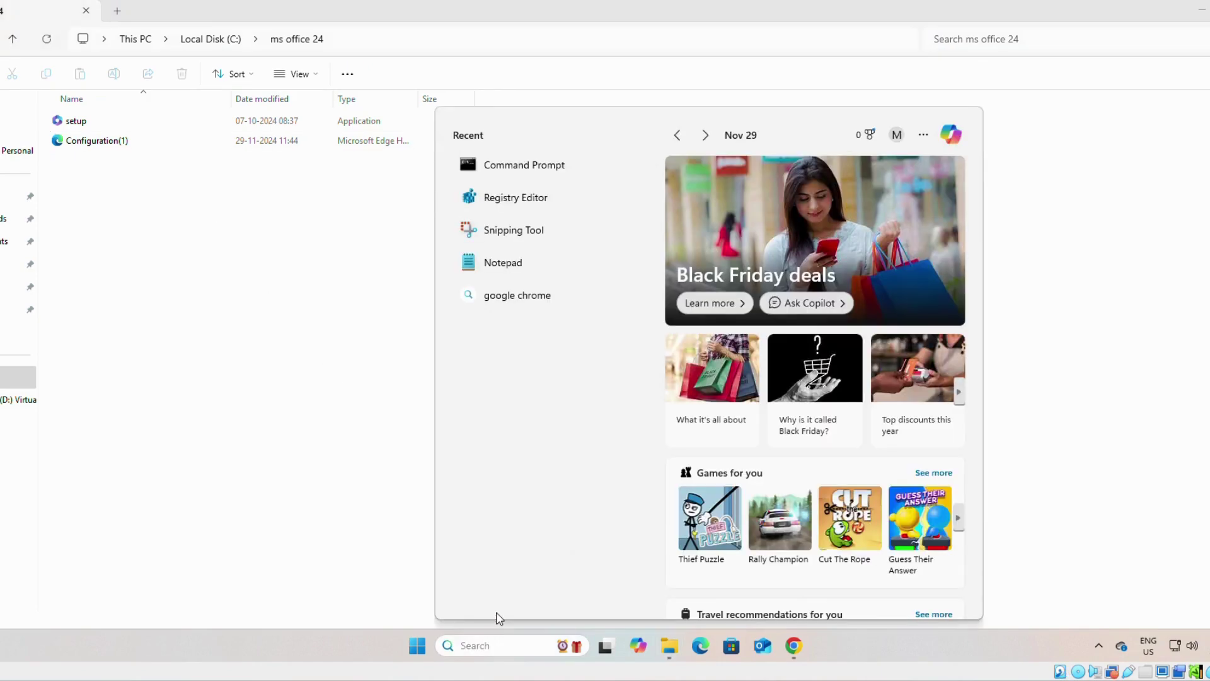
- Launch Command Prompt as administrator, approving UAC, and centre its window
type("cmd")
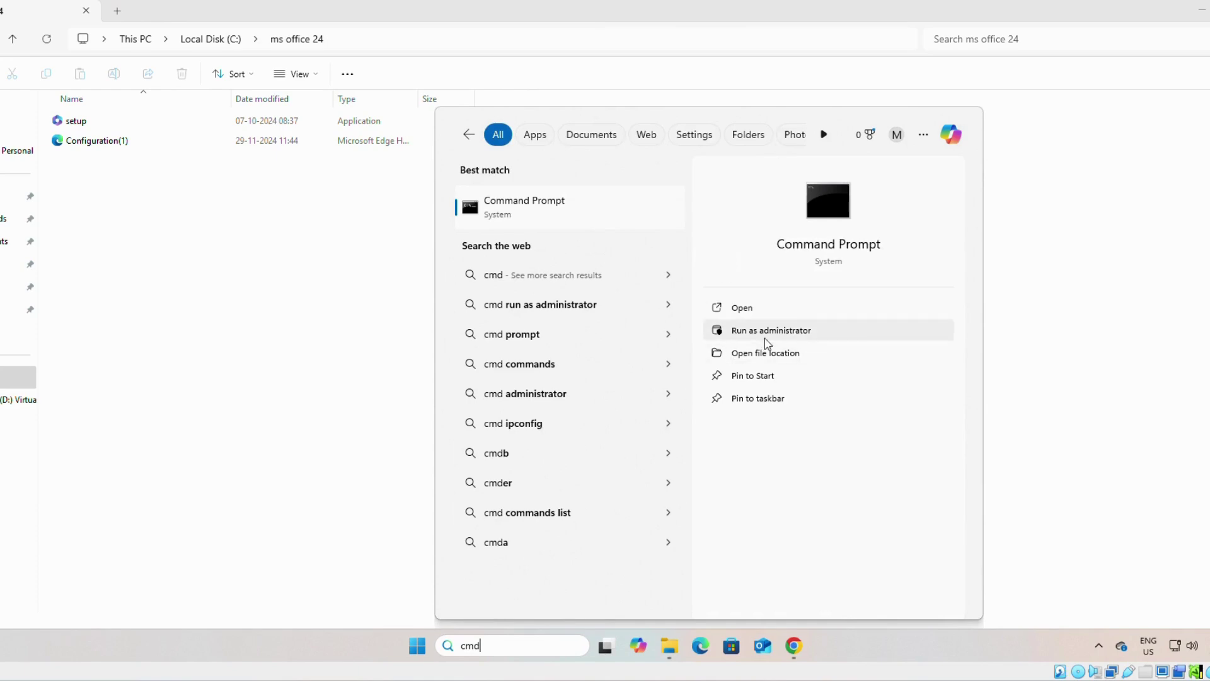
left_click(765, 334)
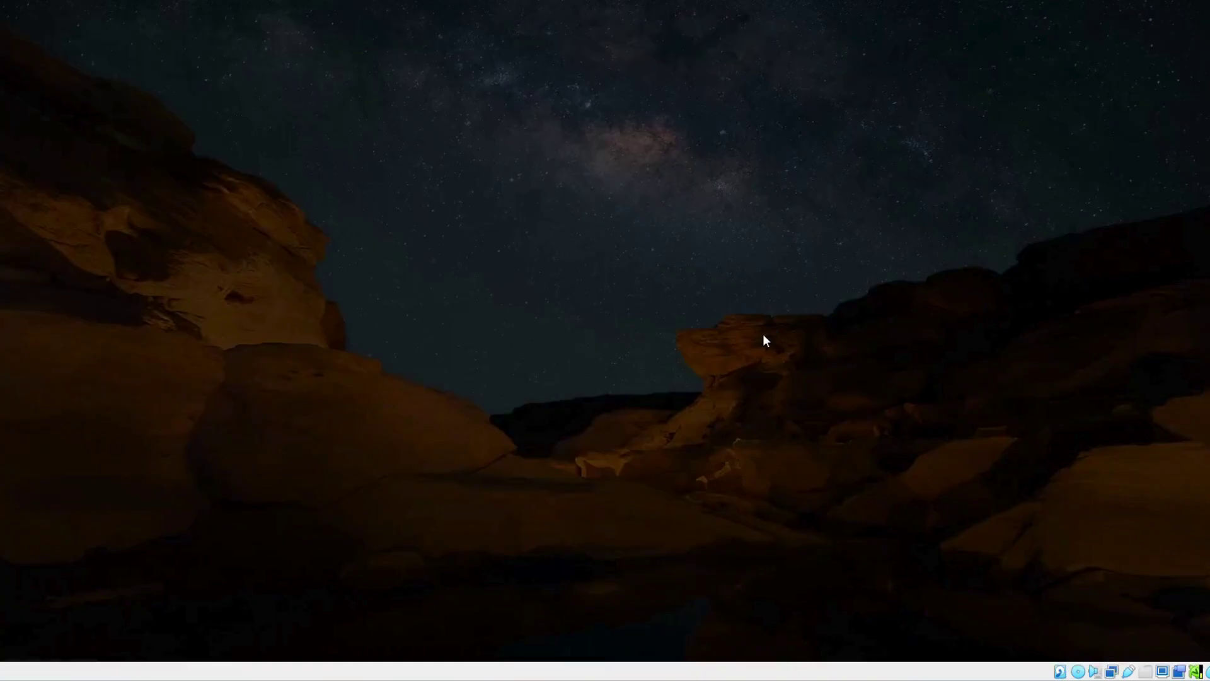
left_click(538, 435)
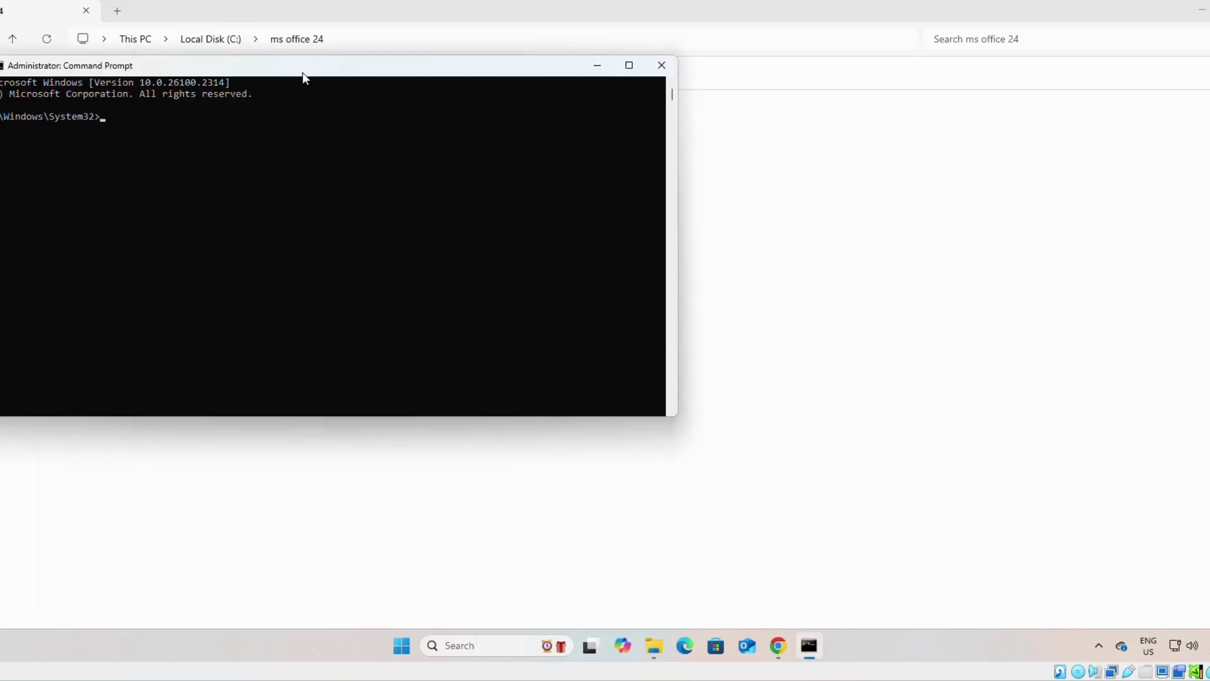
left_click_drag(303, 73, 468, 240)
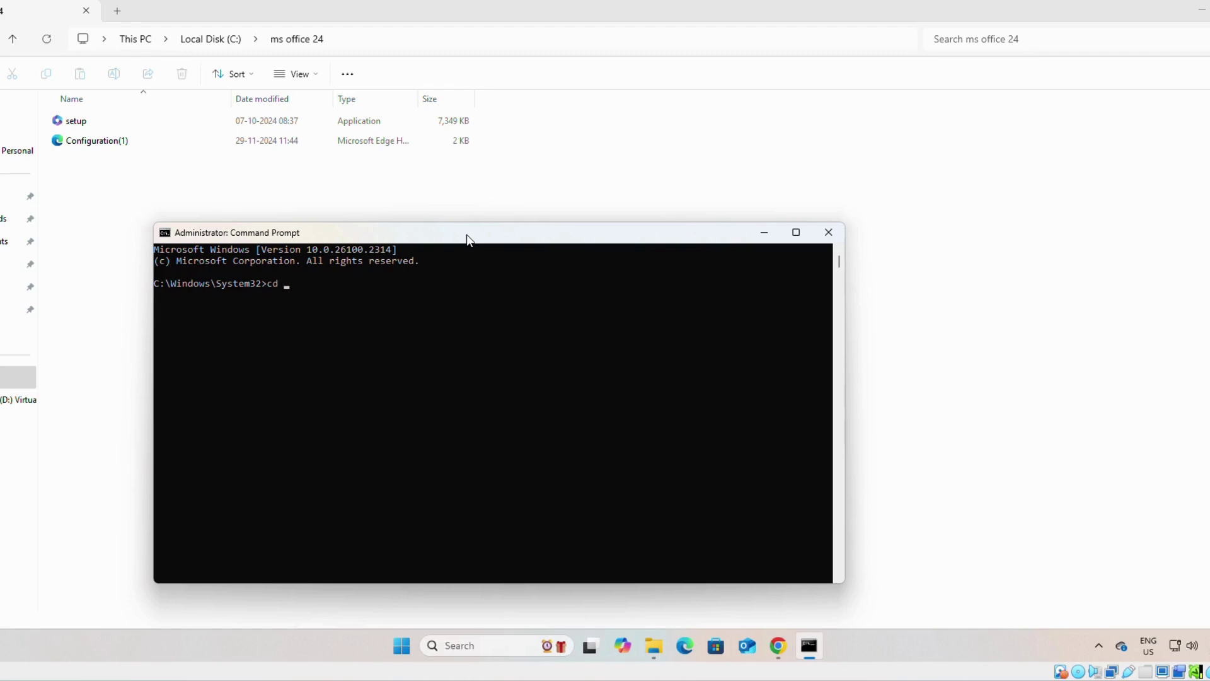
- Change to C:\ms office 24 and run setup /configure configuration.xml
type("a")
type("C:\\ms office 24")
key("Return")
type("setup")
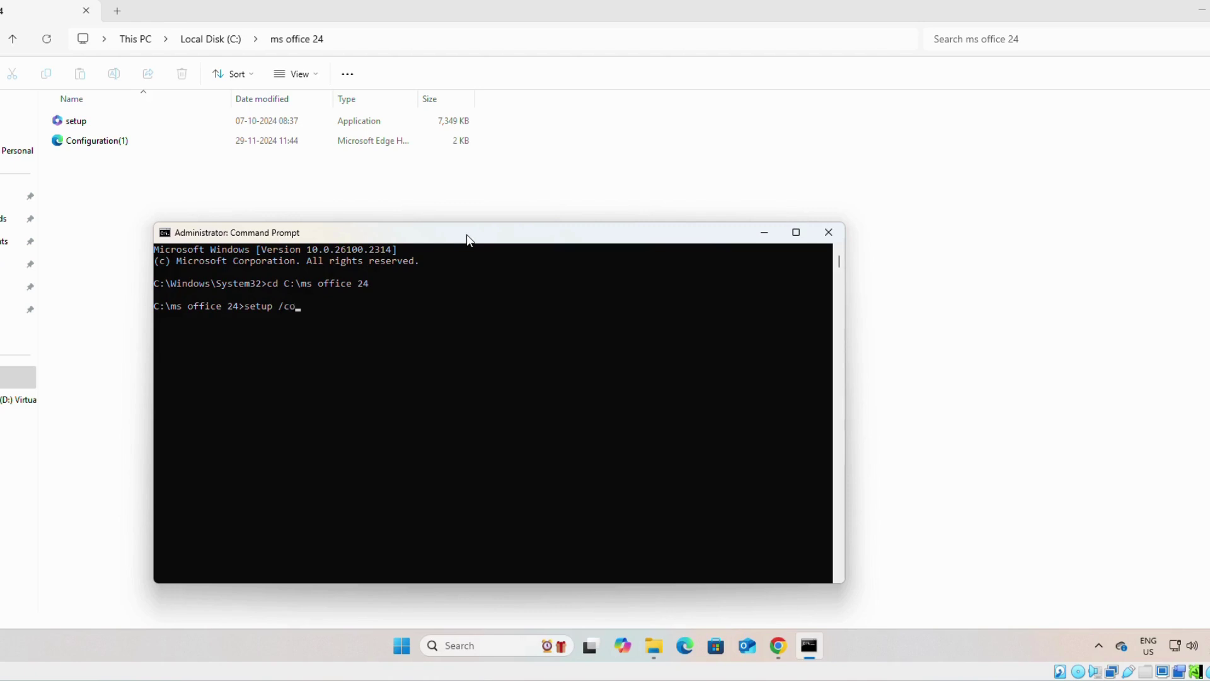
type("/configure configuratio")
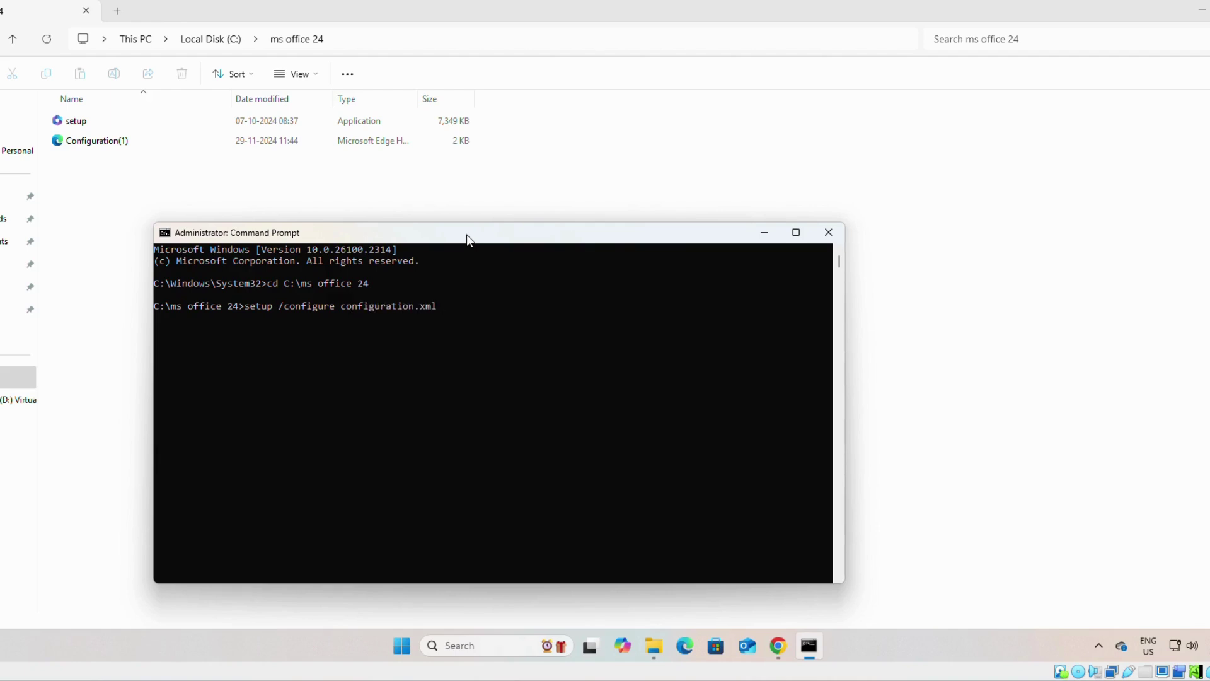
type("n.xml")
key("Return")
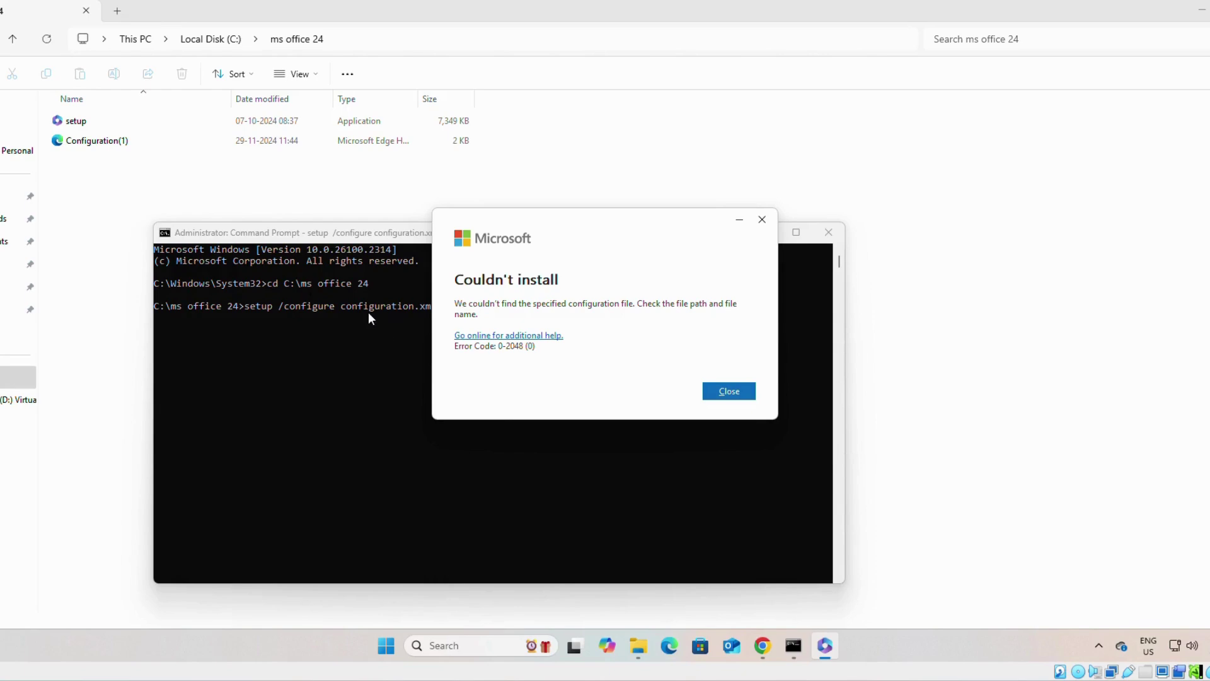
- Dismiss the Couldn't install error, close Command Prompt, and rename Configuration(1) to 1
left_click(731, 393)
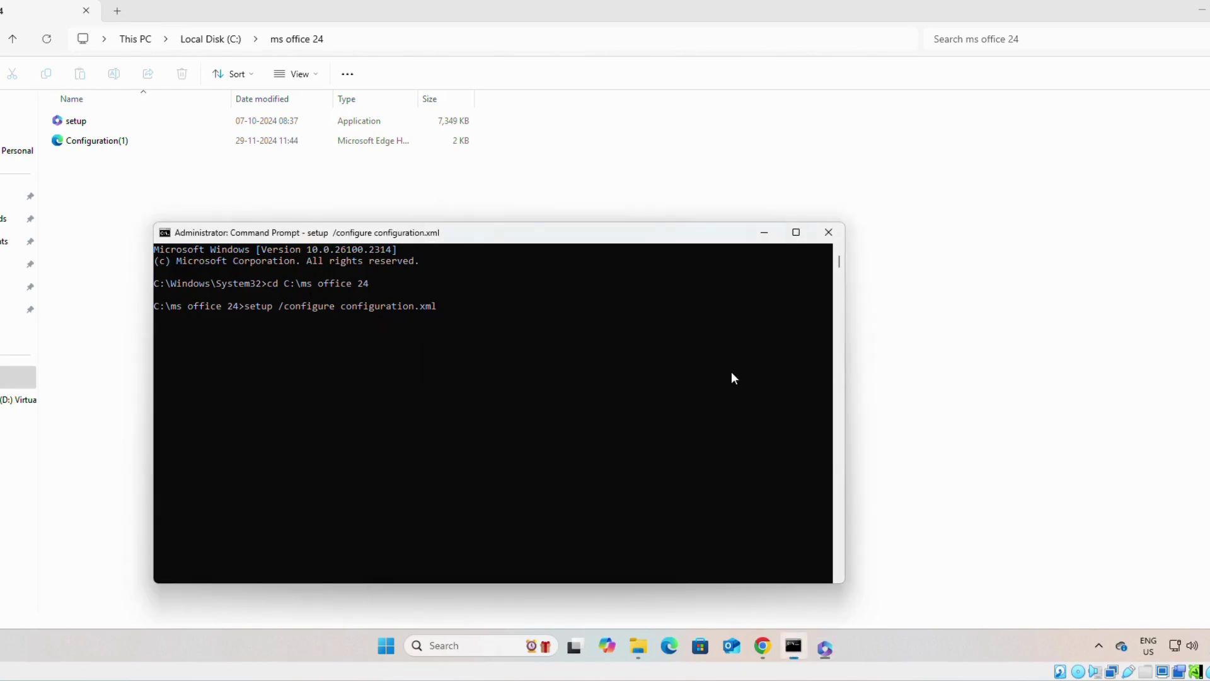
left_click(829, 233)
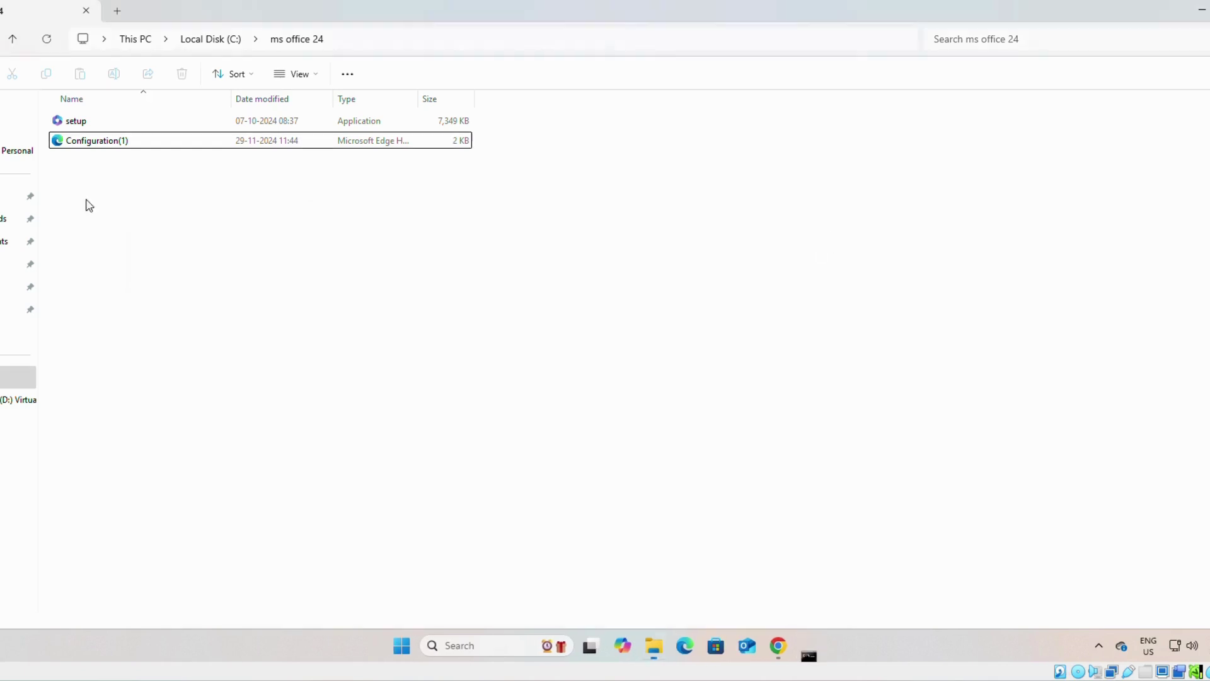
left_click(105, 141)
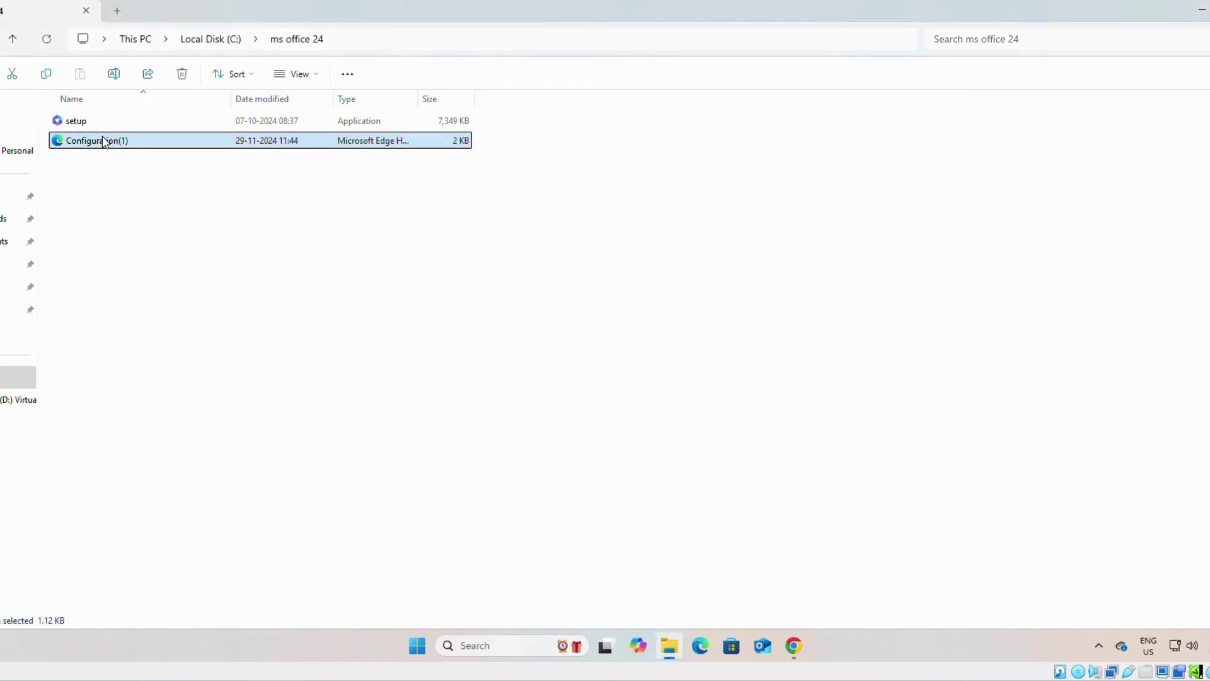
right_click(105, 141)
key("Escape")
key("F2")
type("1")
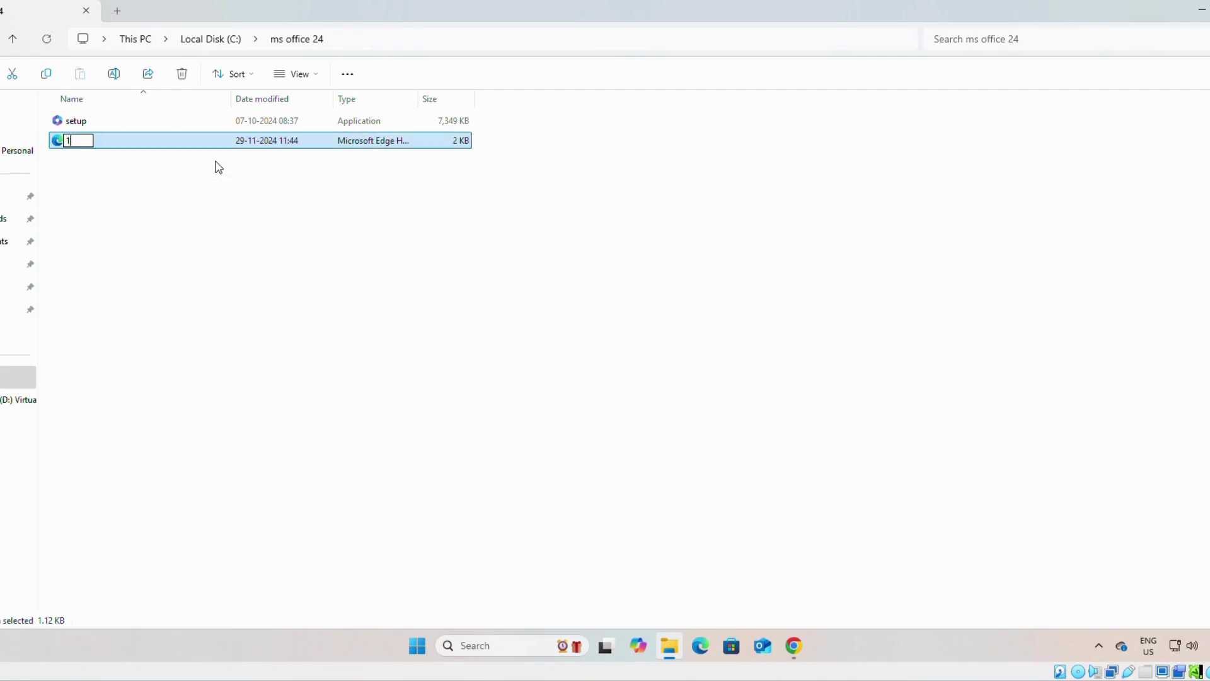
left_click(185, 218)
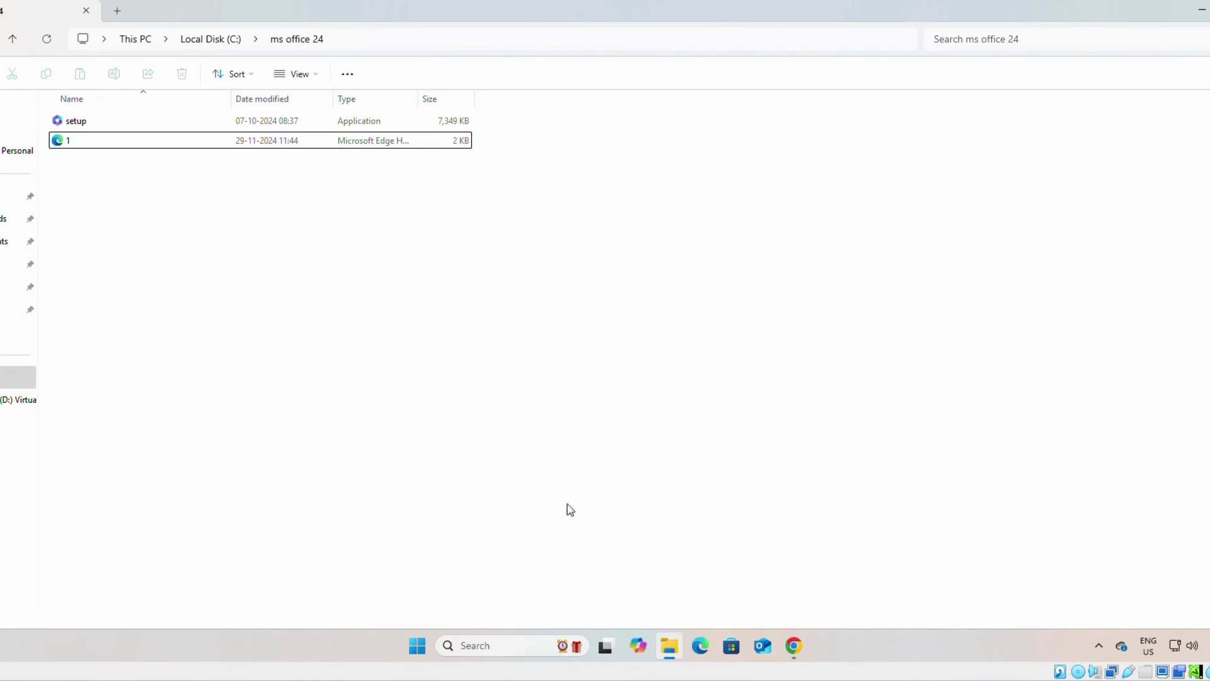
- Open a new administrator Command Prompt and move it aside to reveal the folder's files
left_click(497, 640)
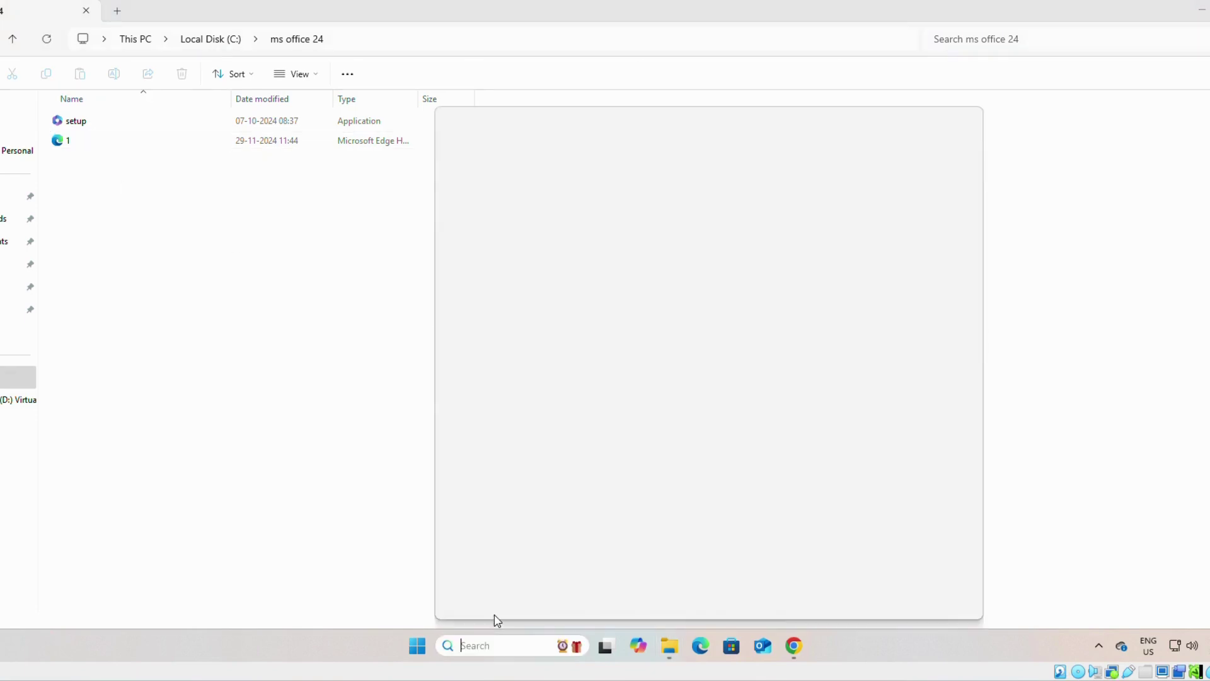
type("cmd")
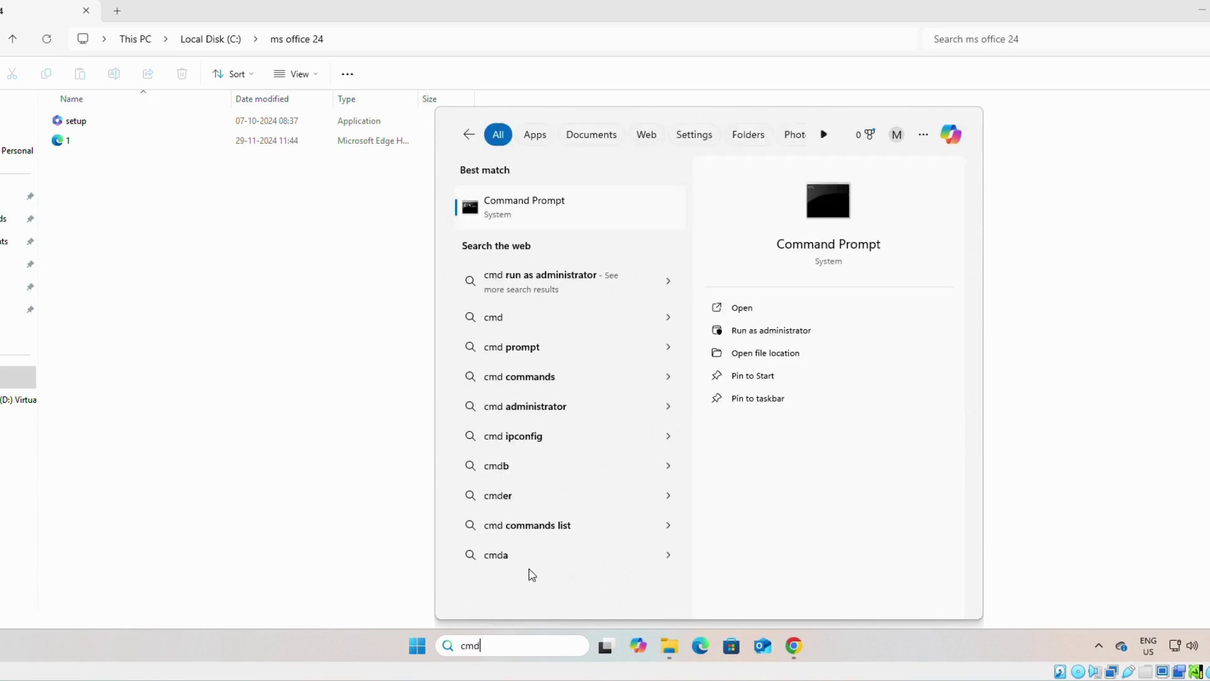
left_click(780, 337)
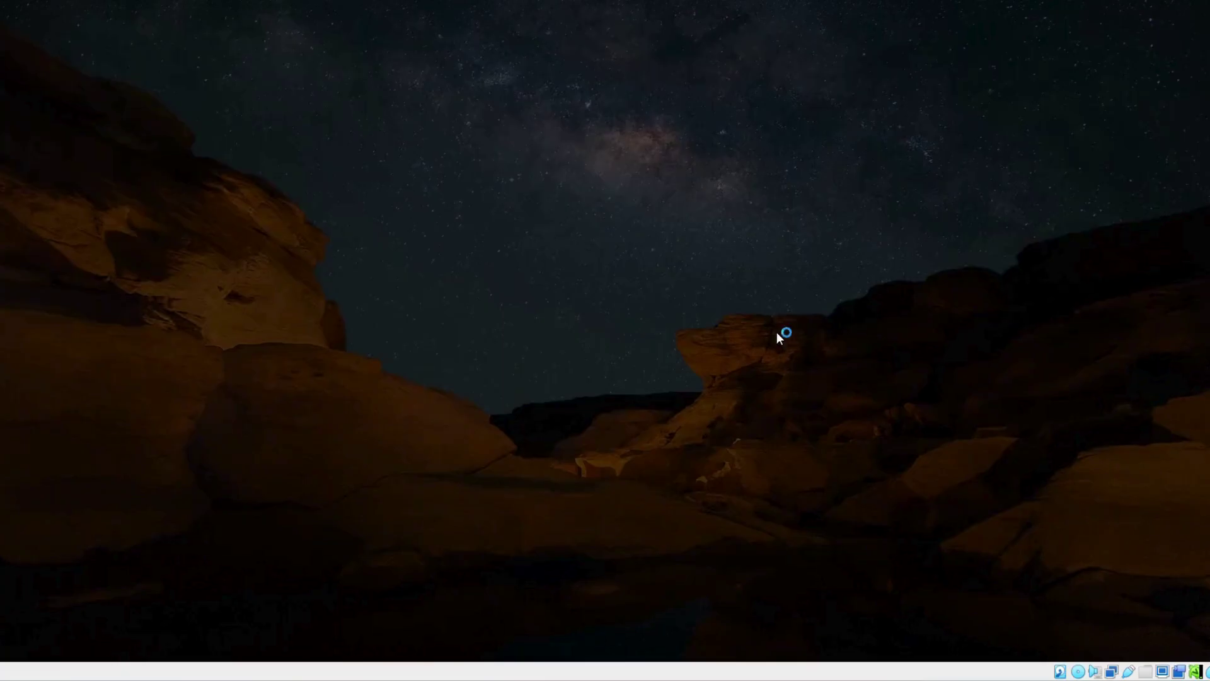
left_click(552, 435)
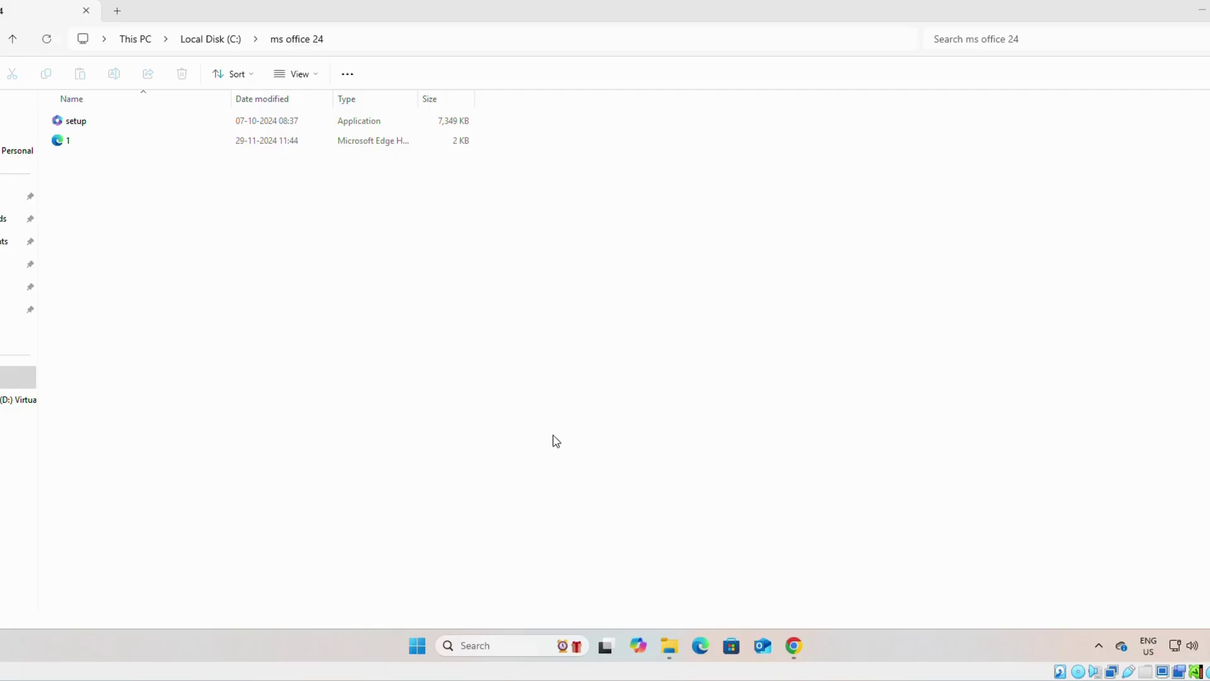
left_click_drag(403, 126, 479, 242)
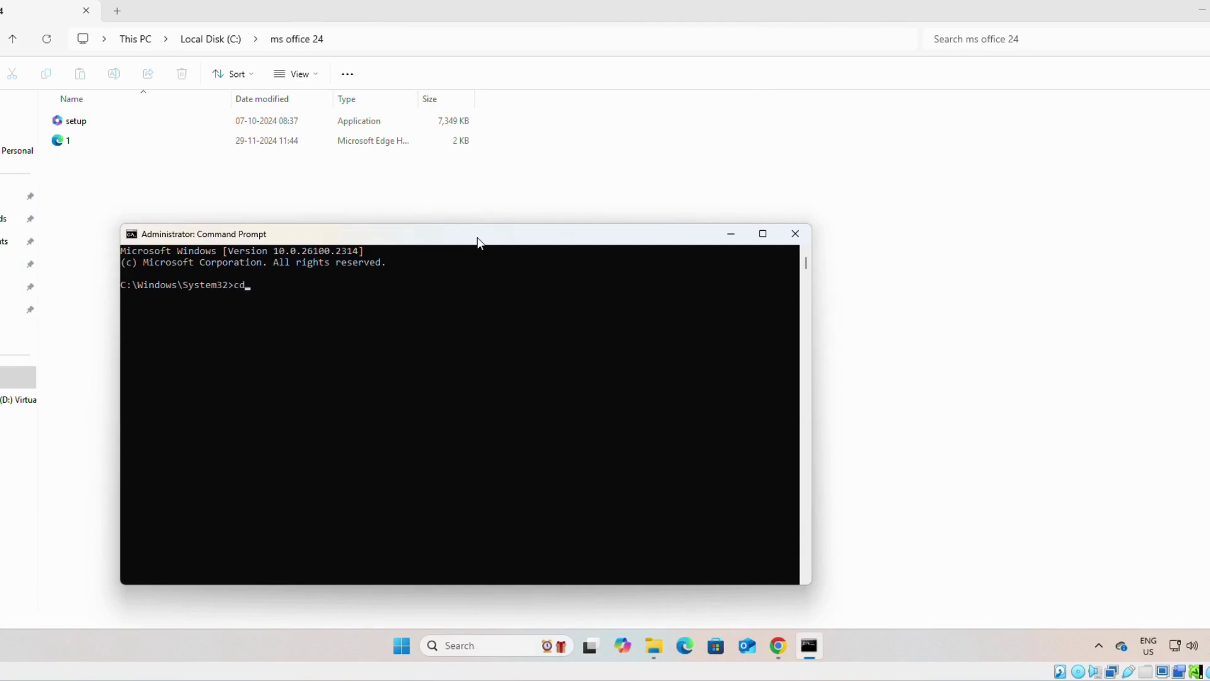
- Change into C:\ms office 24 and run setup /configure 1.xml, fixing the mistyped extension
type("cd")
type("C:\\ms office 24")
key("Return")
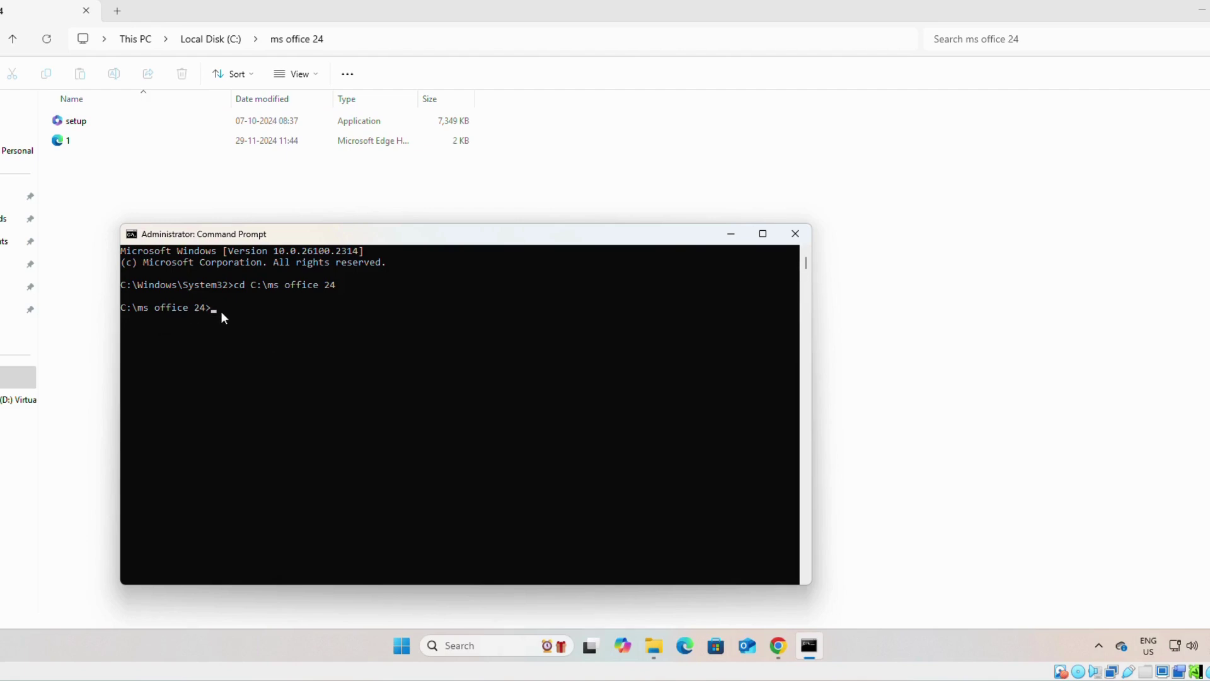
type("setup /configure")
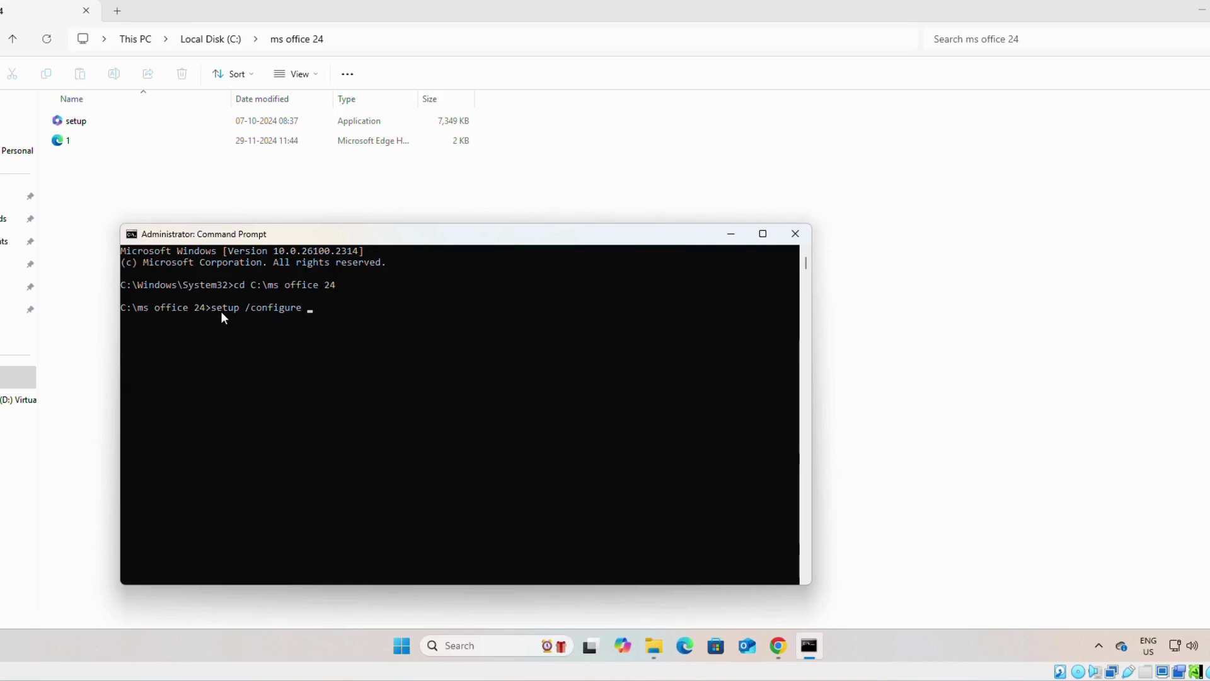
type(" 1.xml")
key("Return")
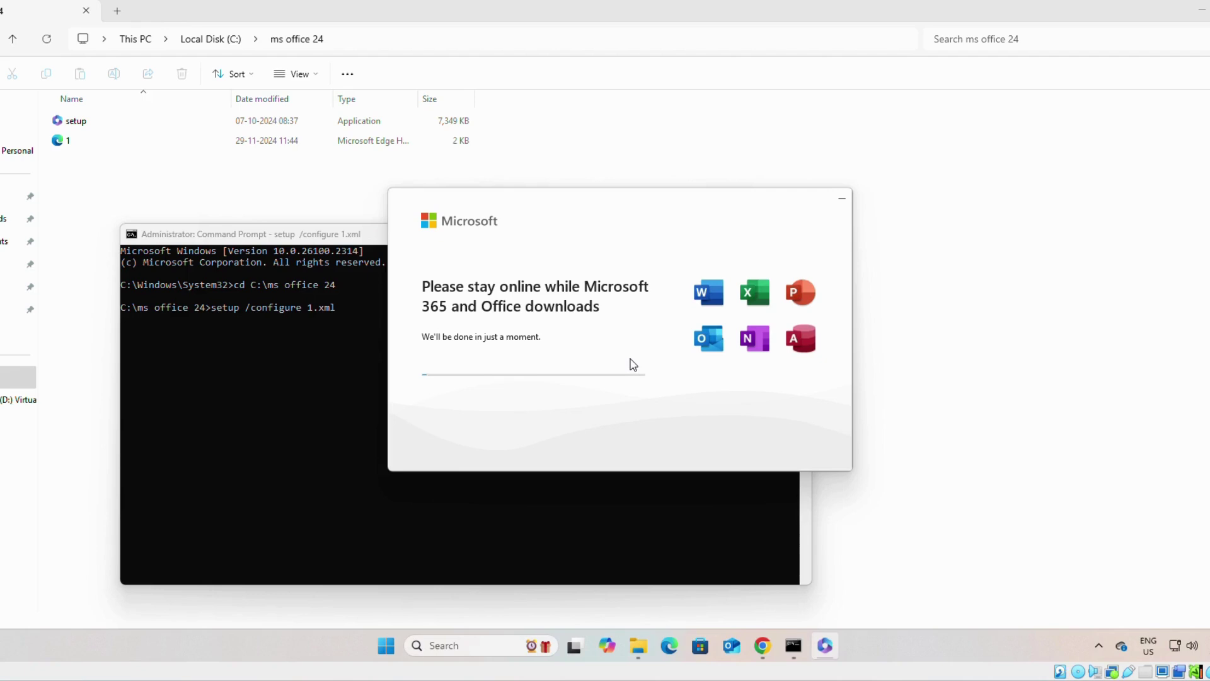
- Turn off Real-time protection in Windows Security's Virus & threat protection settings, then close the app
left_click(463, 647)
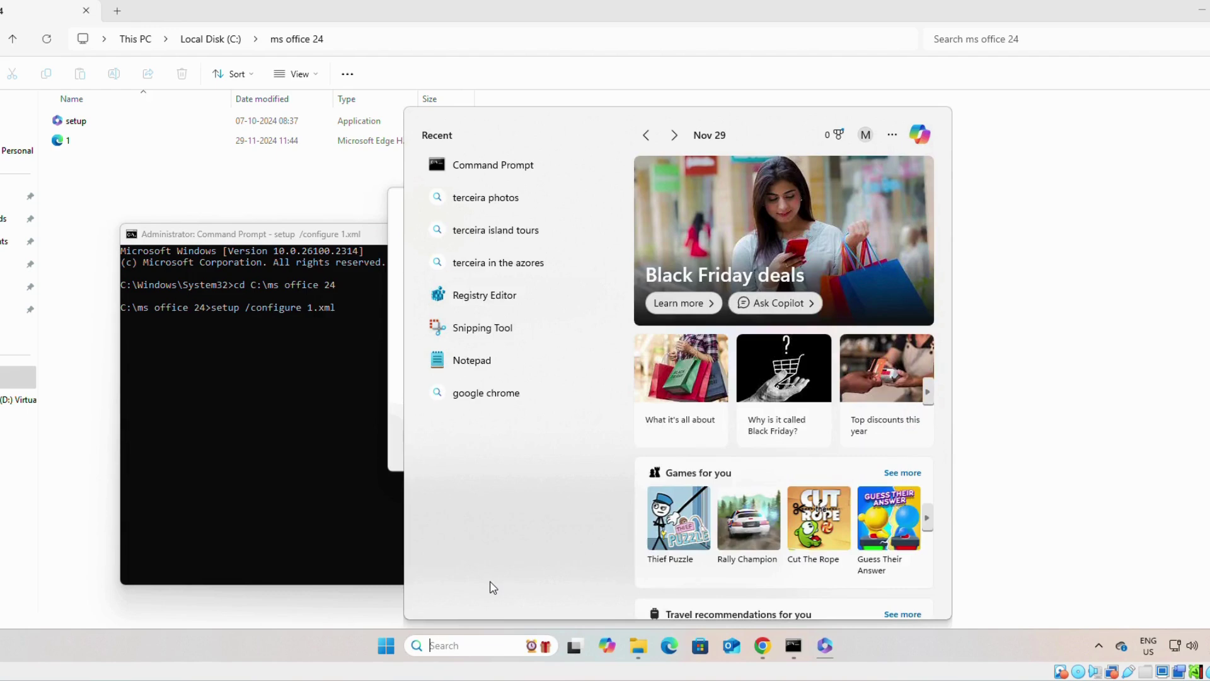
type("windows s")
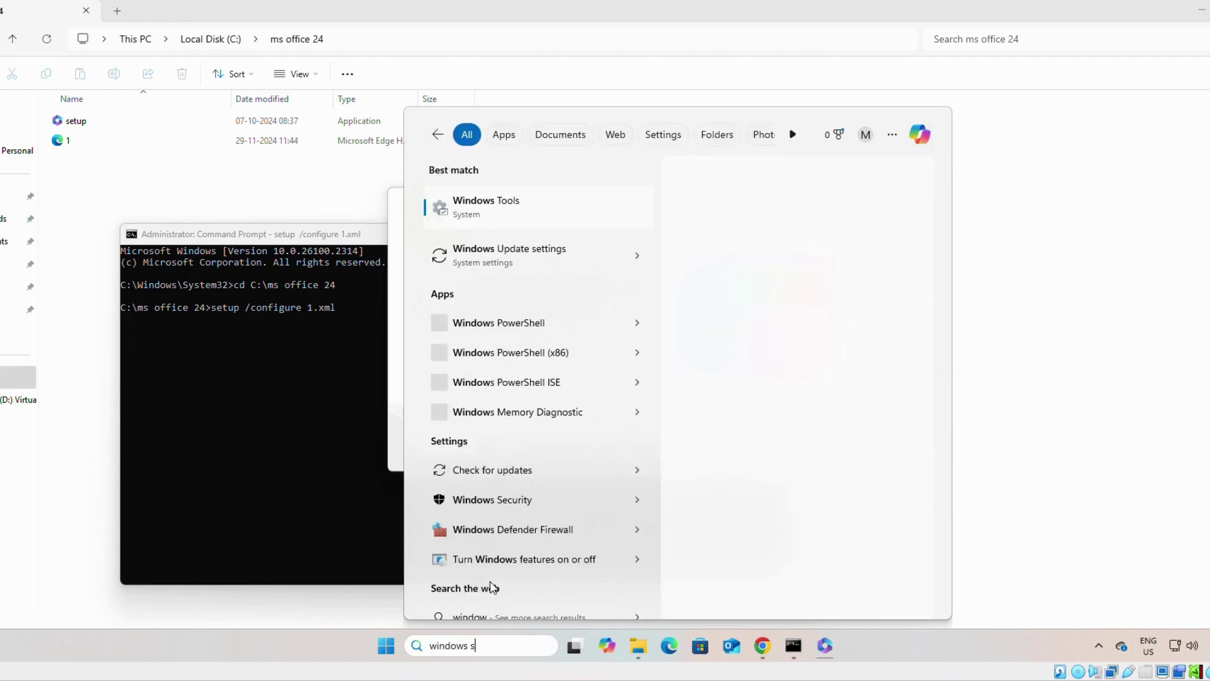
type("ec")
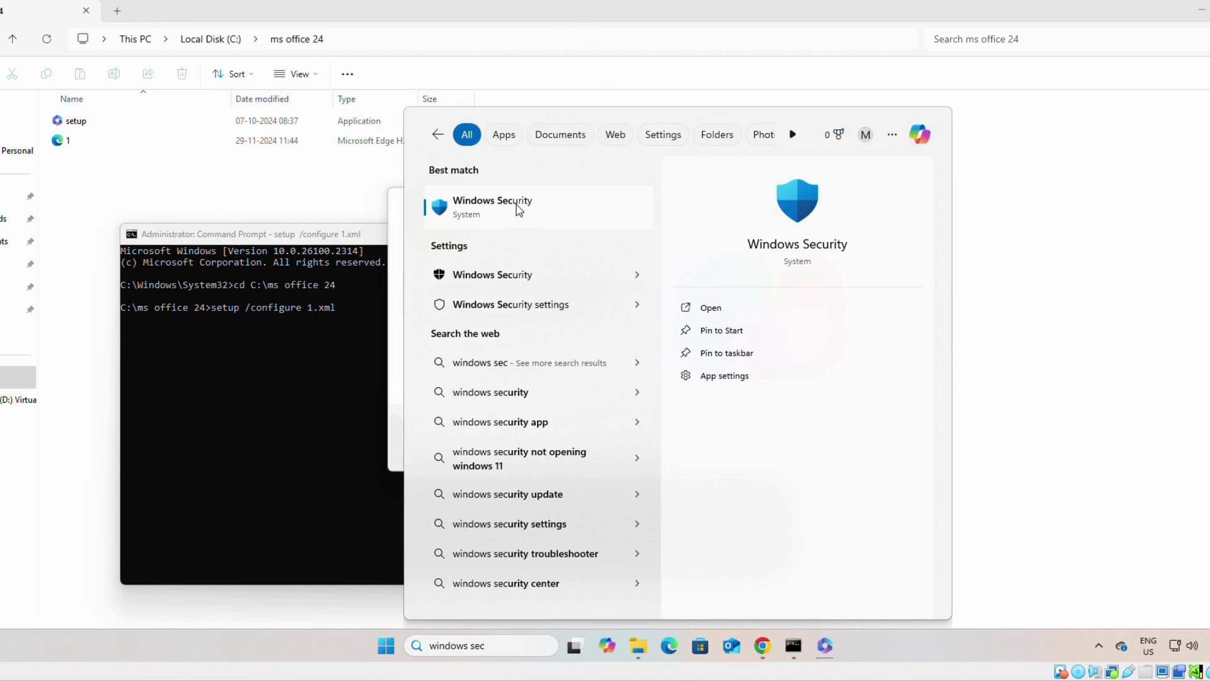
key("Return")
left_click(1100, 648)
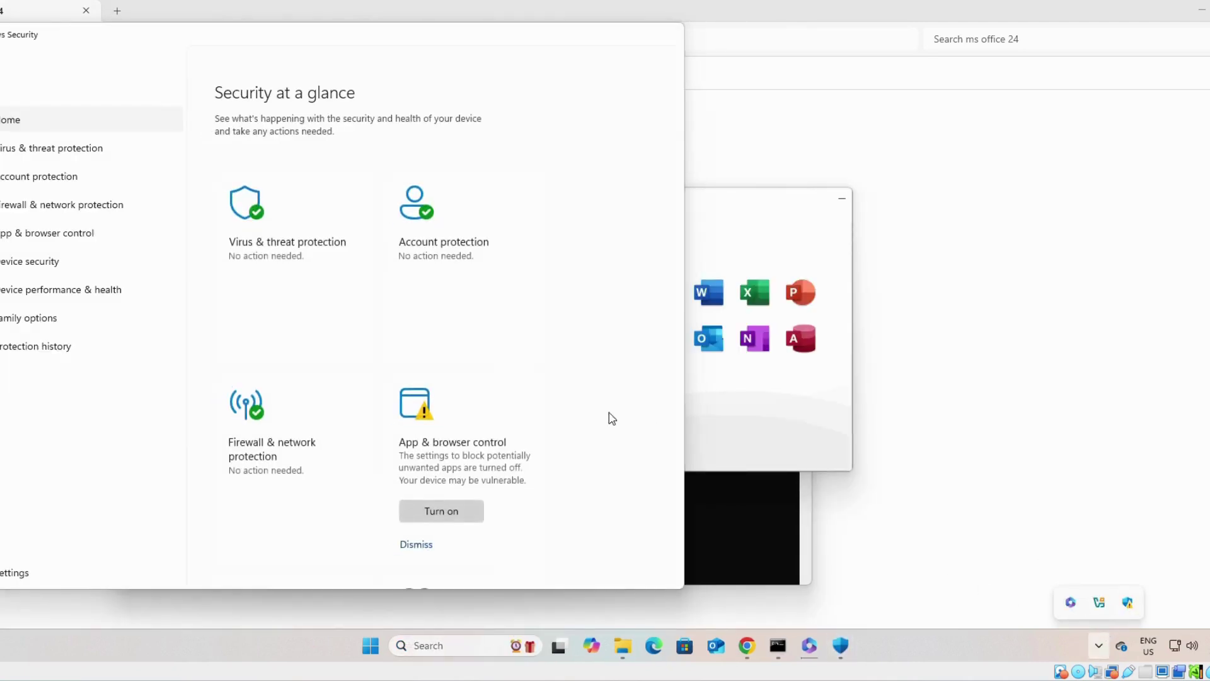
left_click(301, 252)
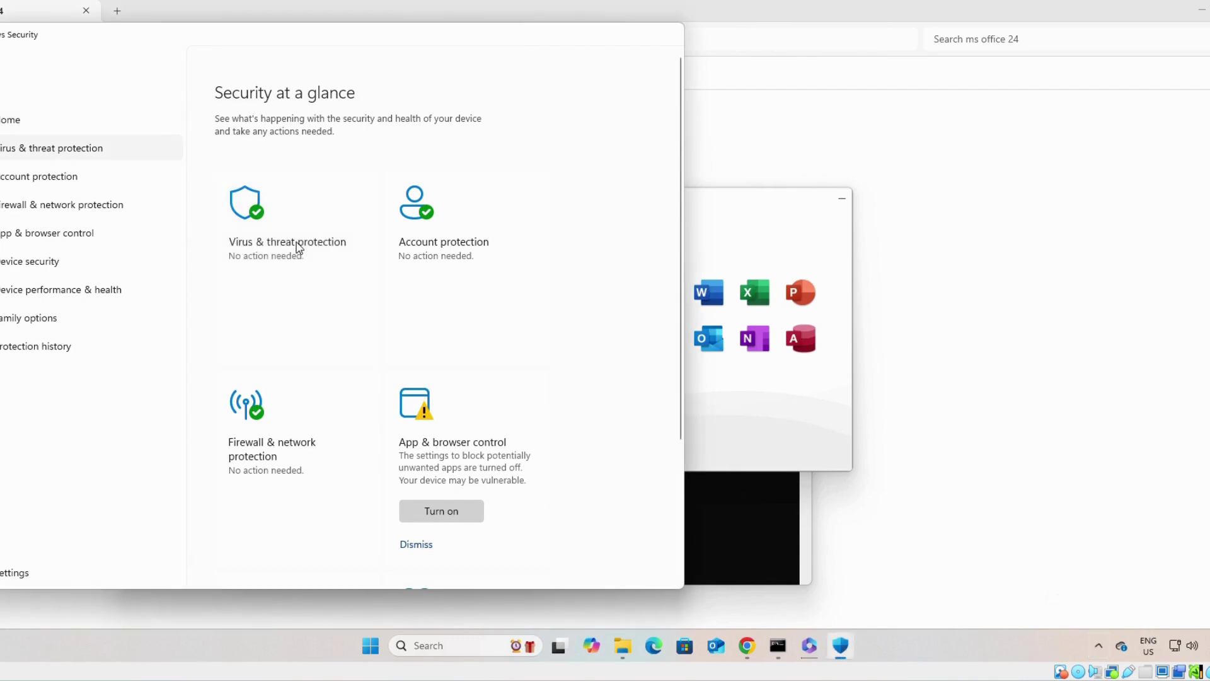
scroll(403, 310, "down", 3)
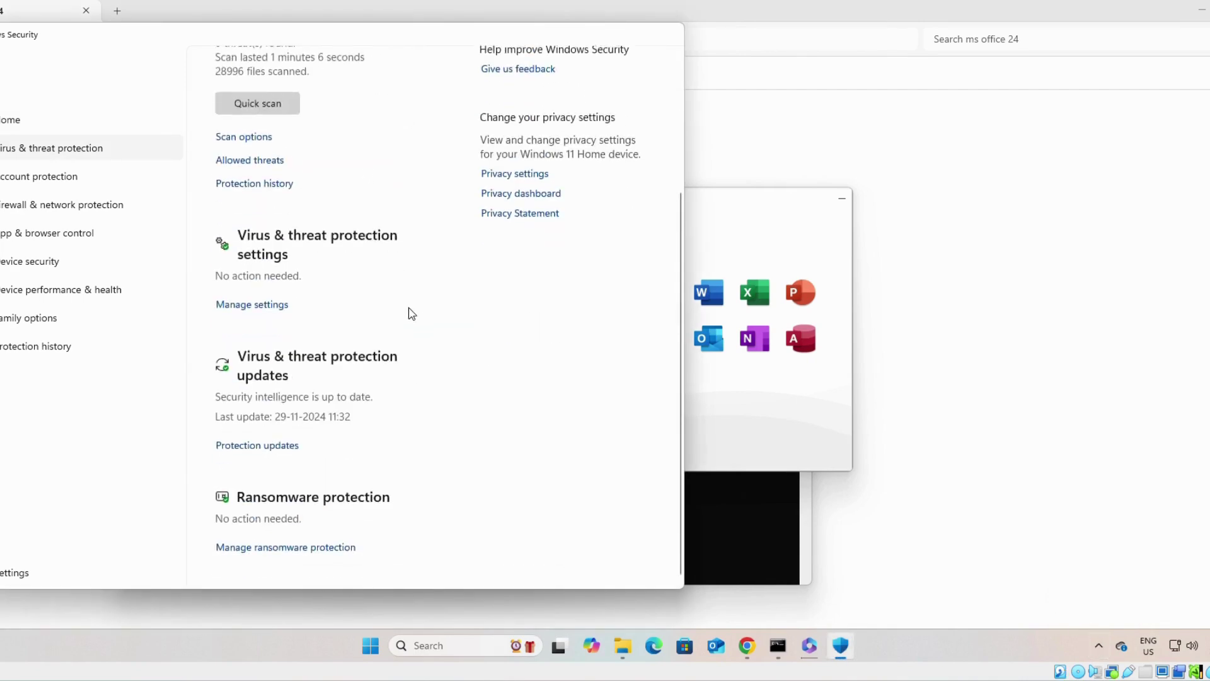
left_click(259, 306)
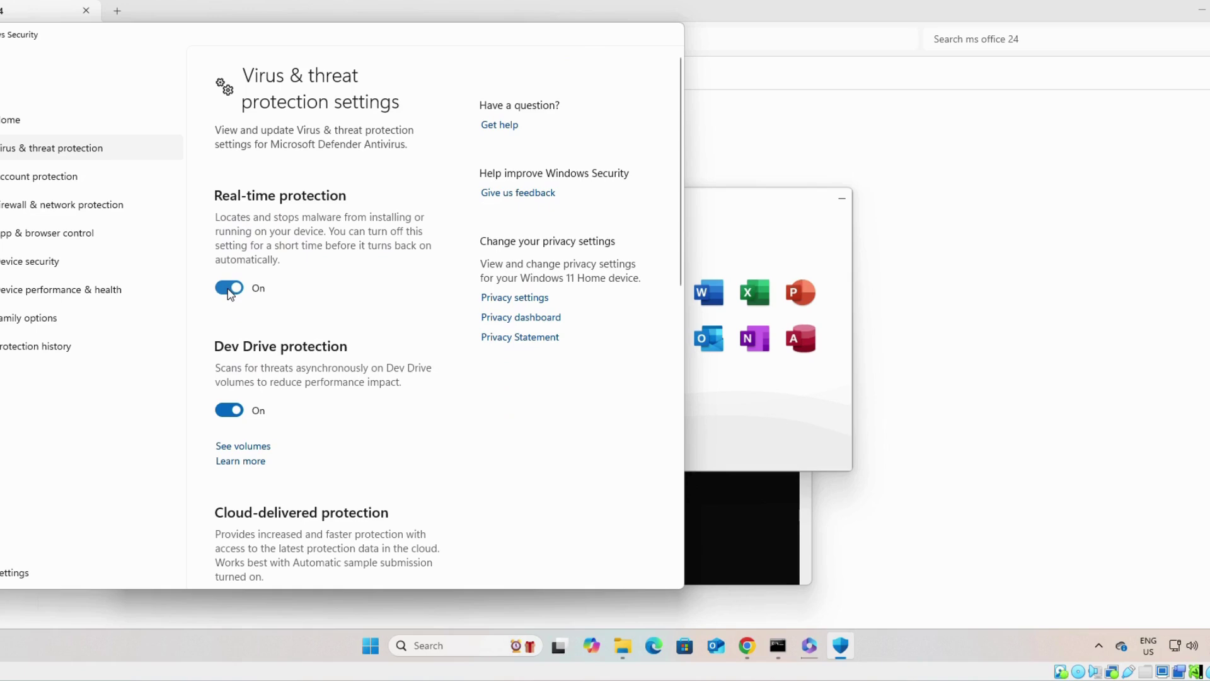
left_click(229, 288)
key("alt+F4")
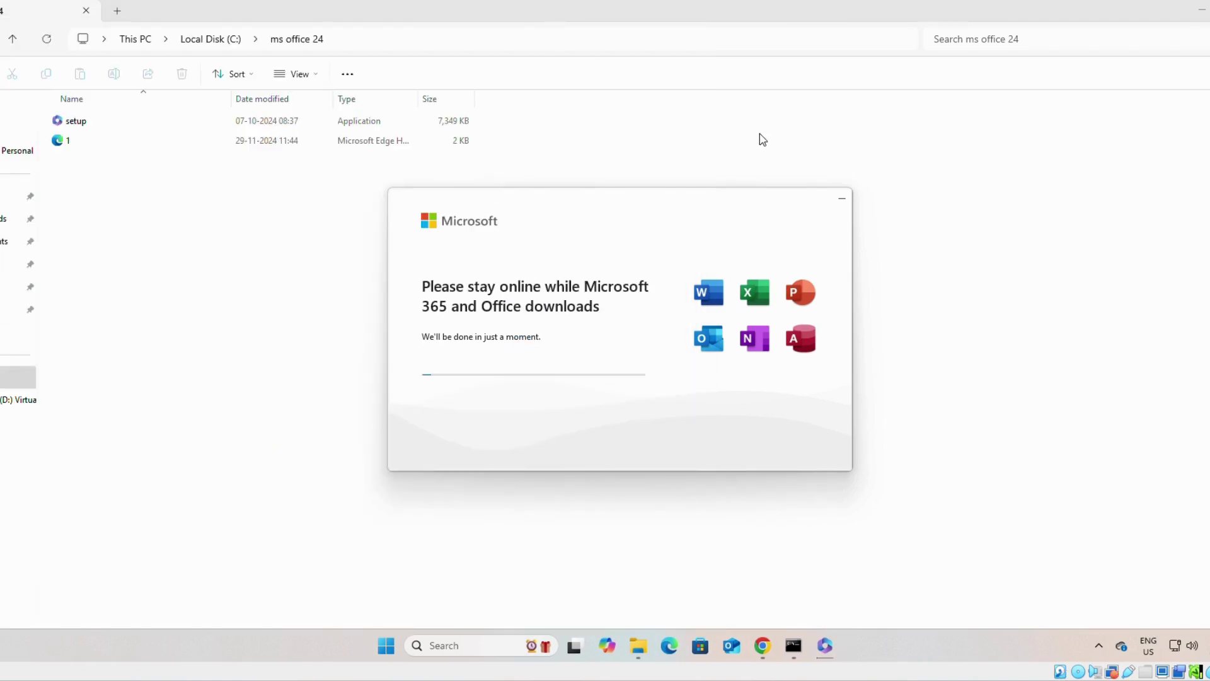
- Switch the Public network Microsoft Defender Firewall off and back on, approving both UAC prompts
left_click(1100, 641)
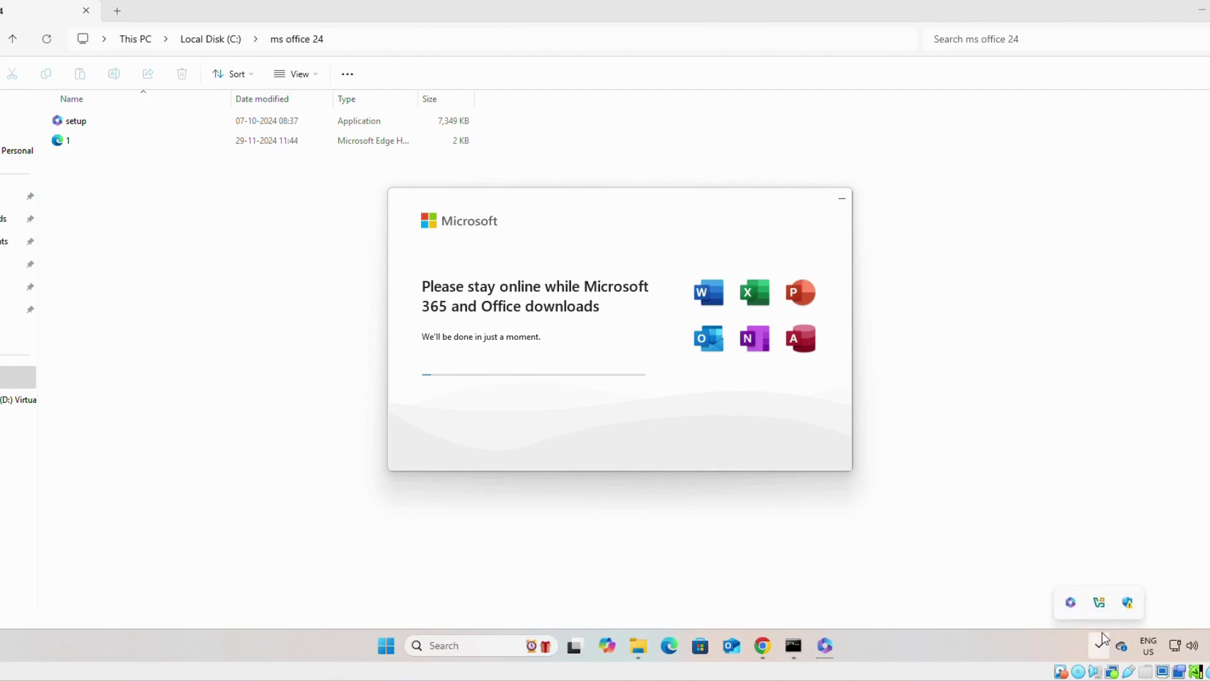
left_click(1128, 603)
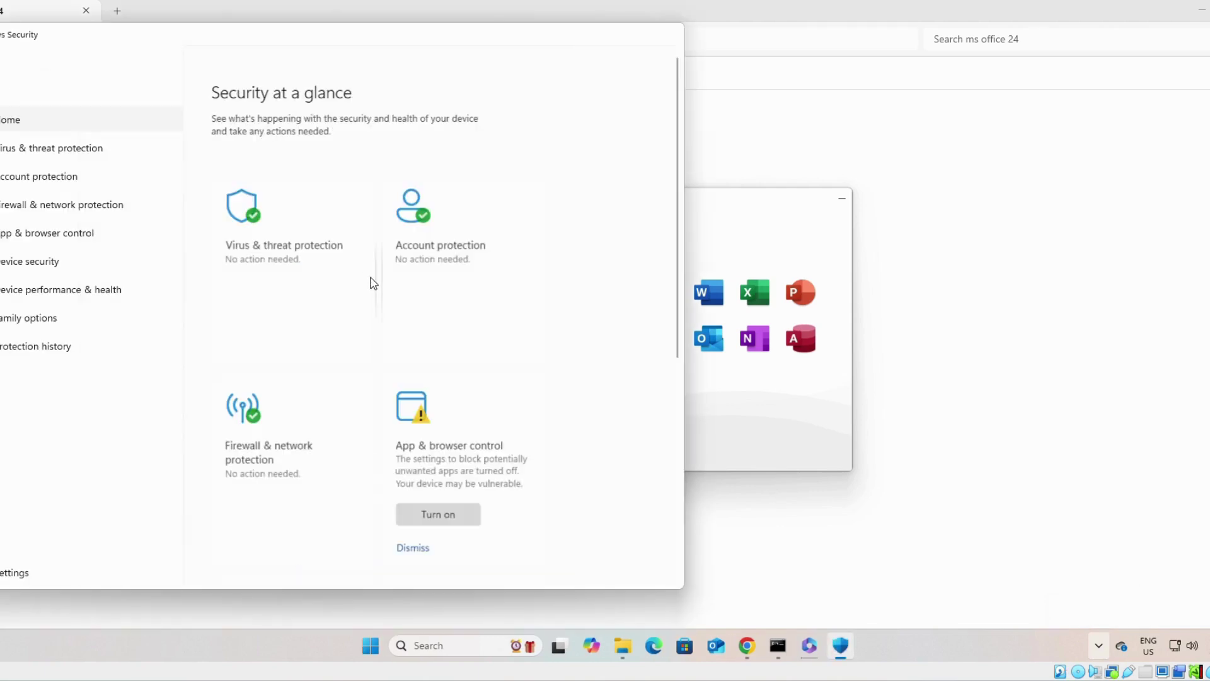
left_click(259, 458)
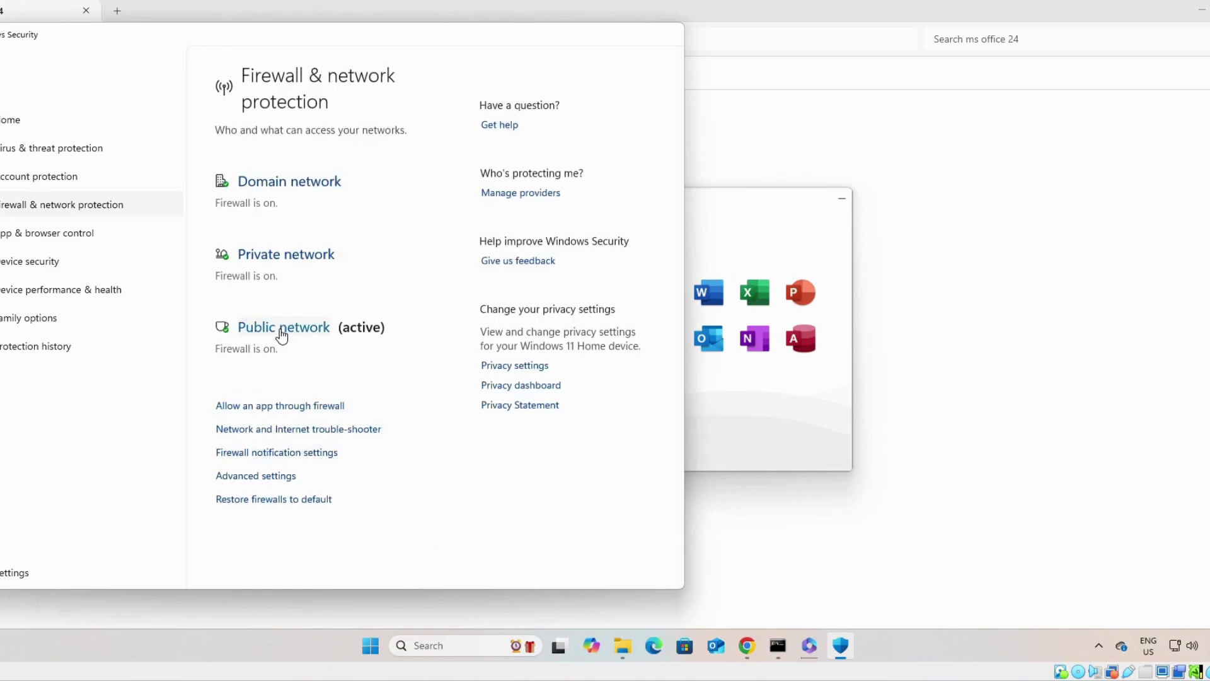
left_click(282, 334)
left_click(230, 351)
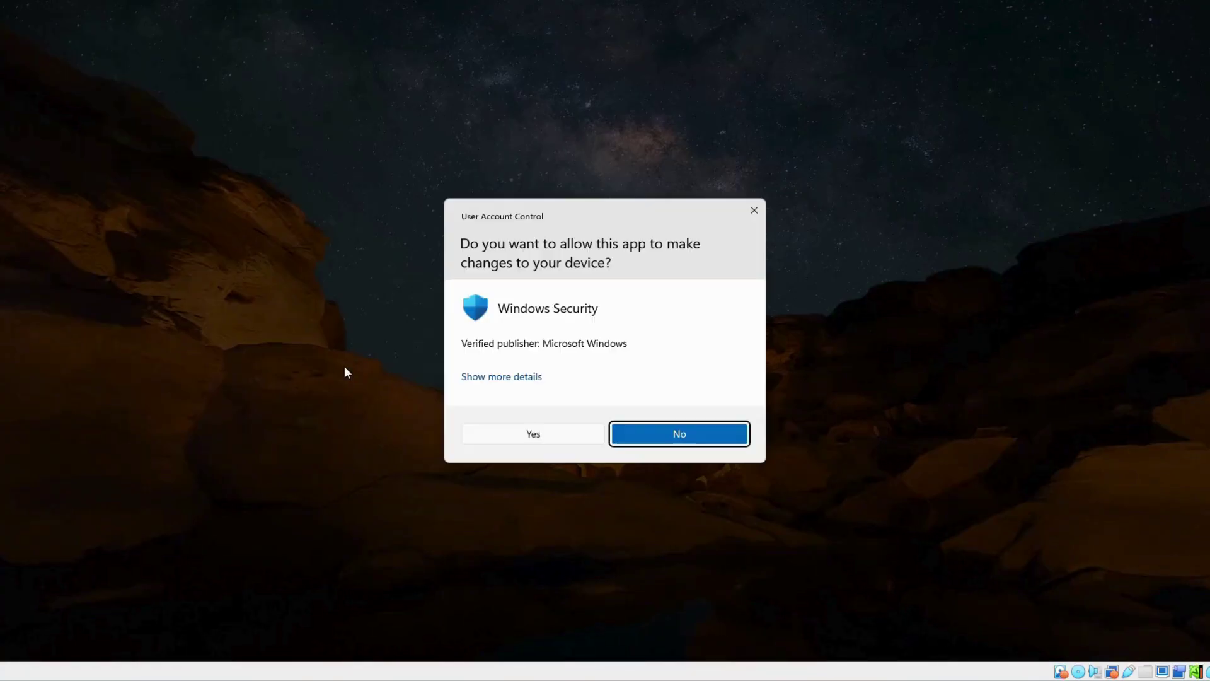
left_click(514, 436)
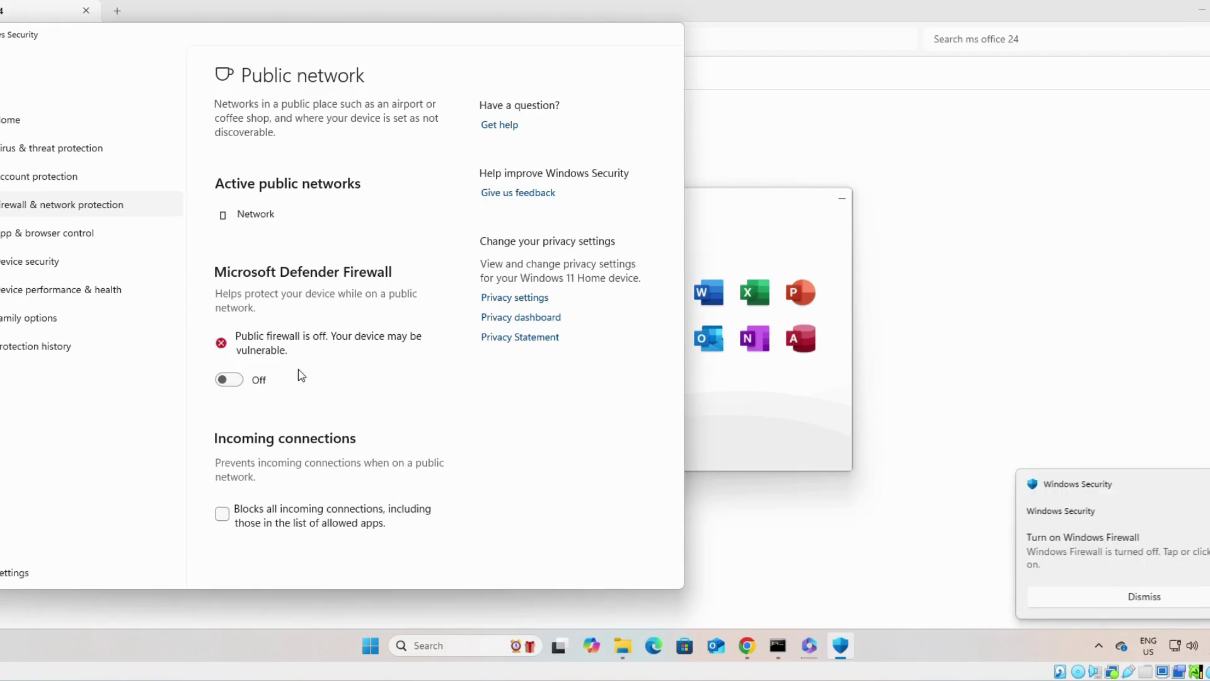
left_click(238, 382)
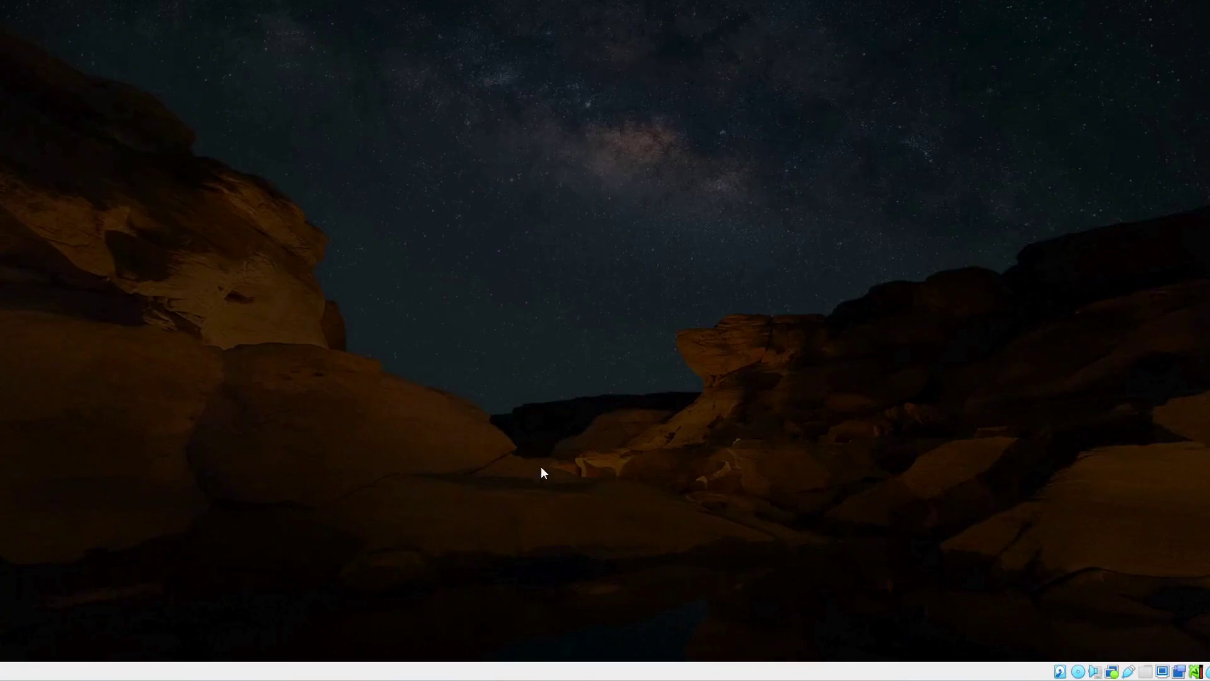
left_click(521, 436)
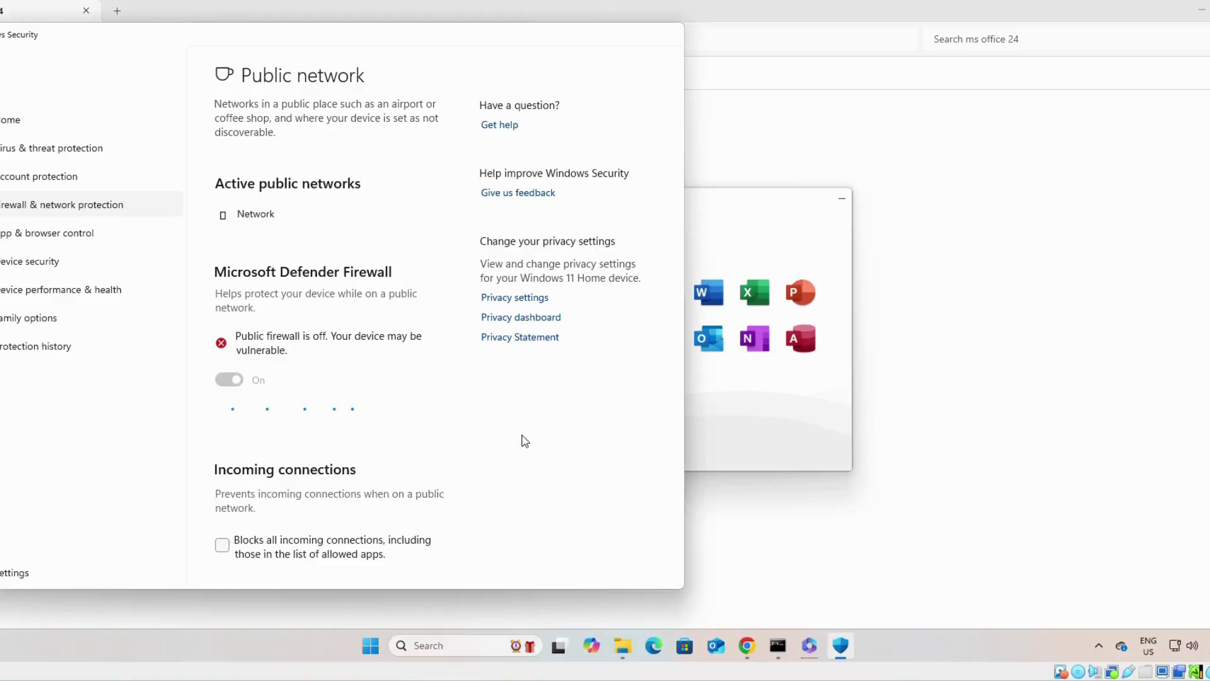
left_click(992, 208)
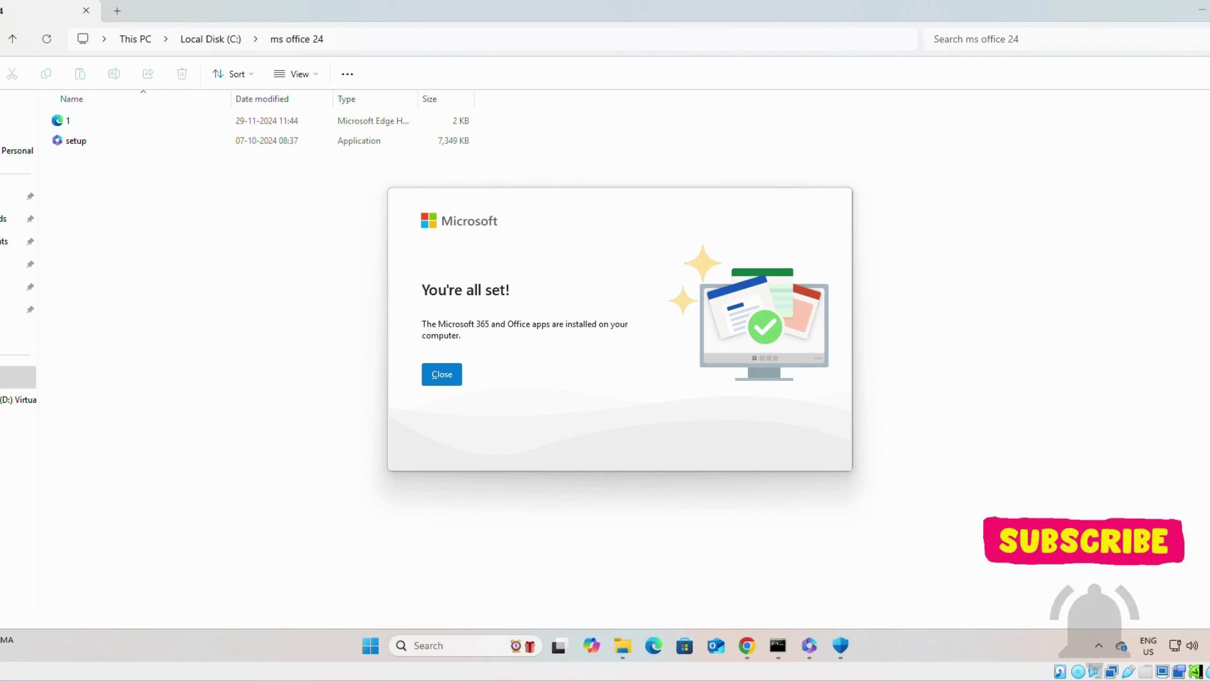
- Close the Office installer once it reports You're all set!
left_click(513, 211)
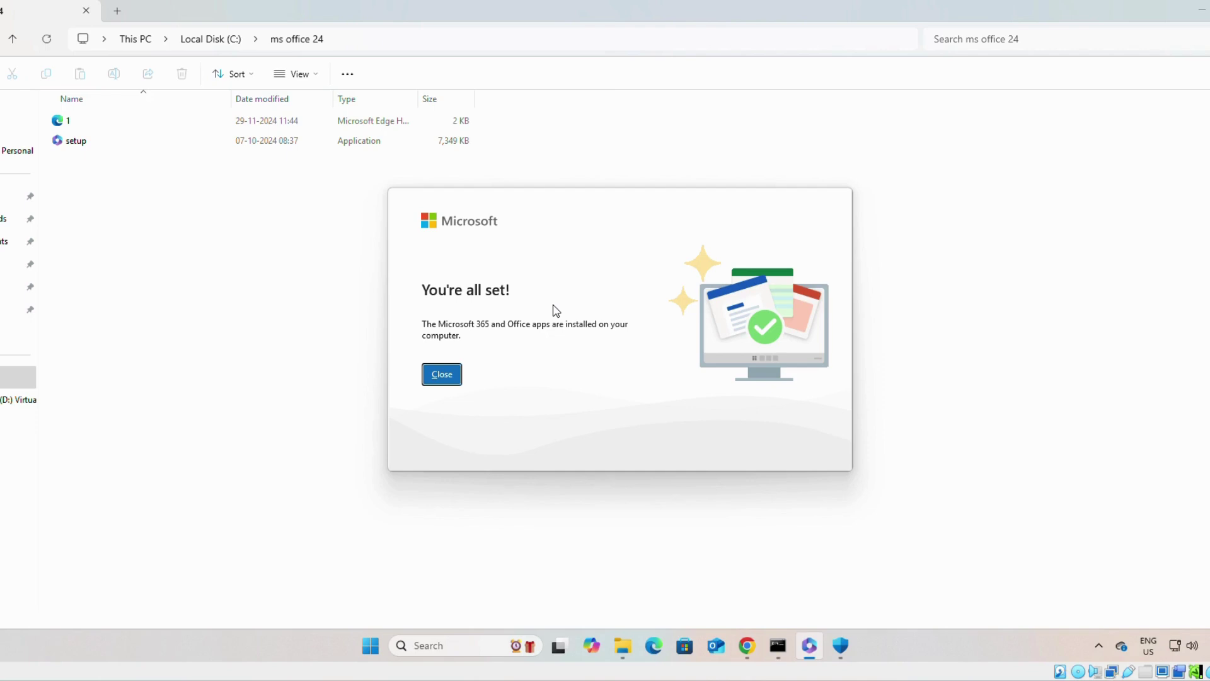
left_click(446, 378)
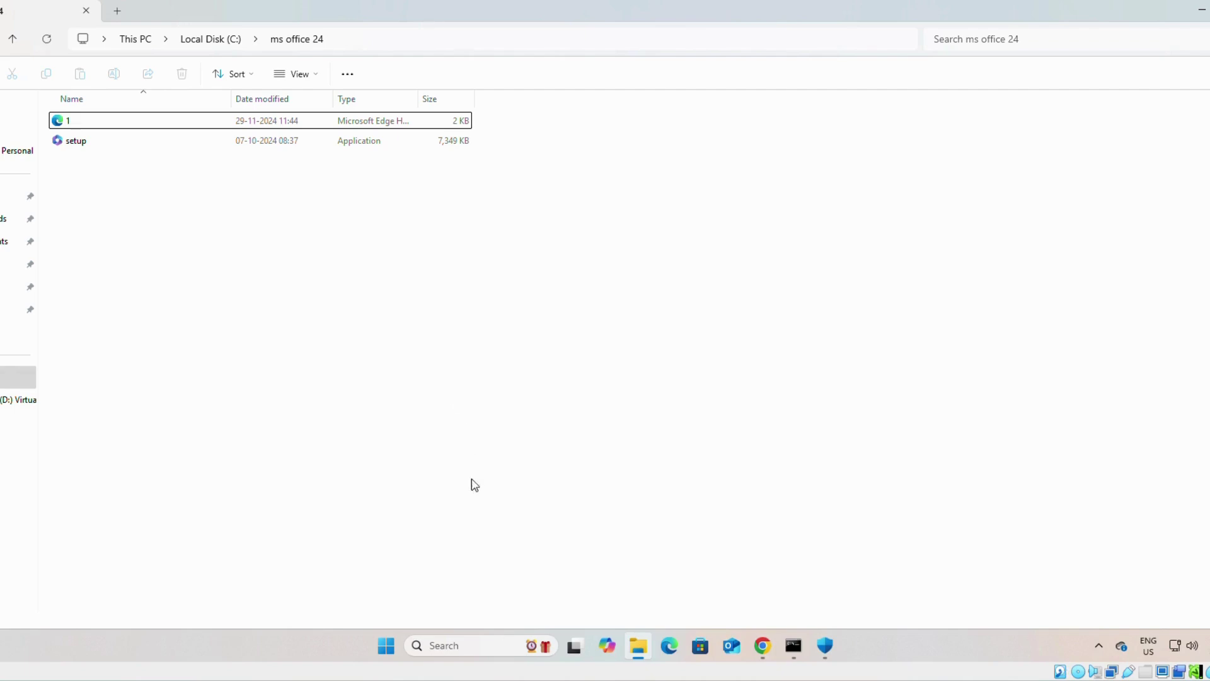
- Launch Word and check its Account page shows Office LTSC Professional Plus 2024 activated
left_click(457, 649)
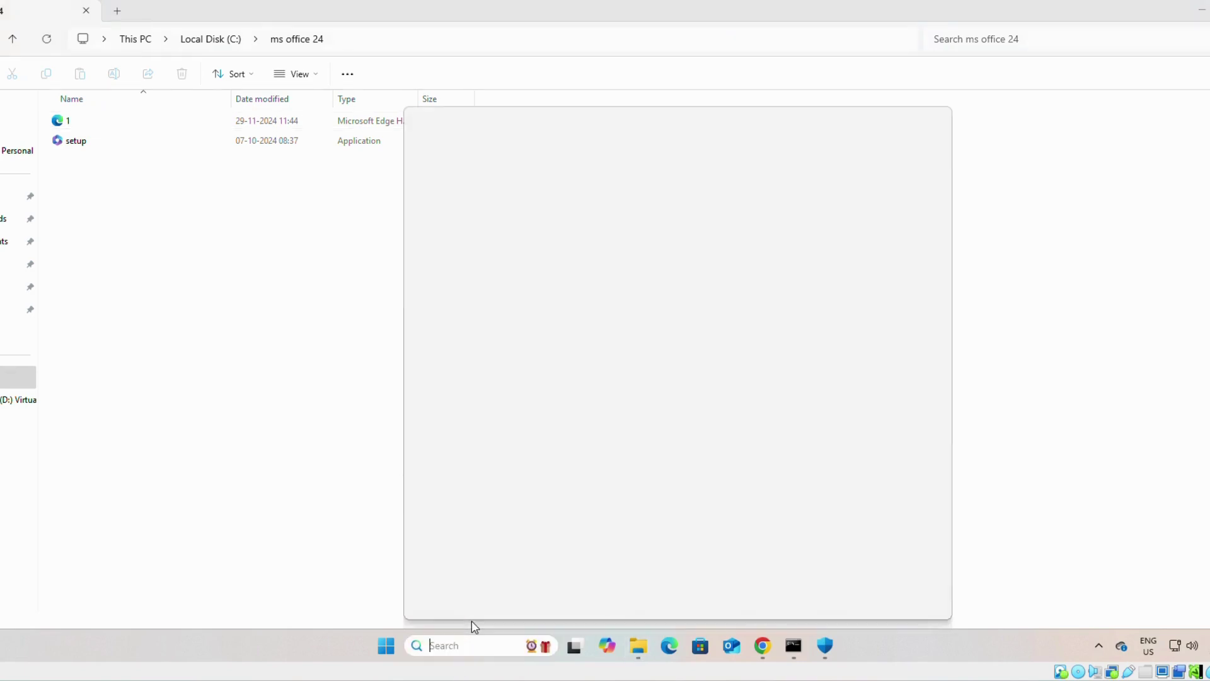
type("word")
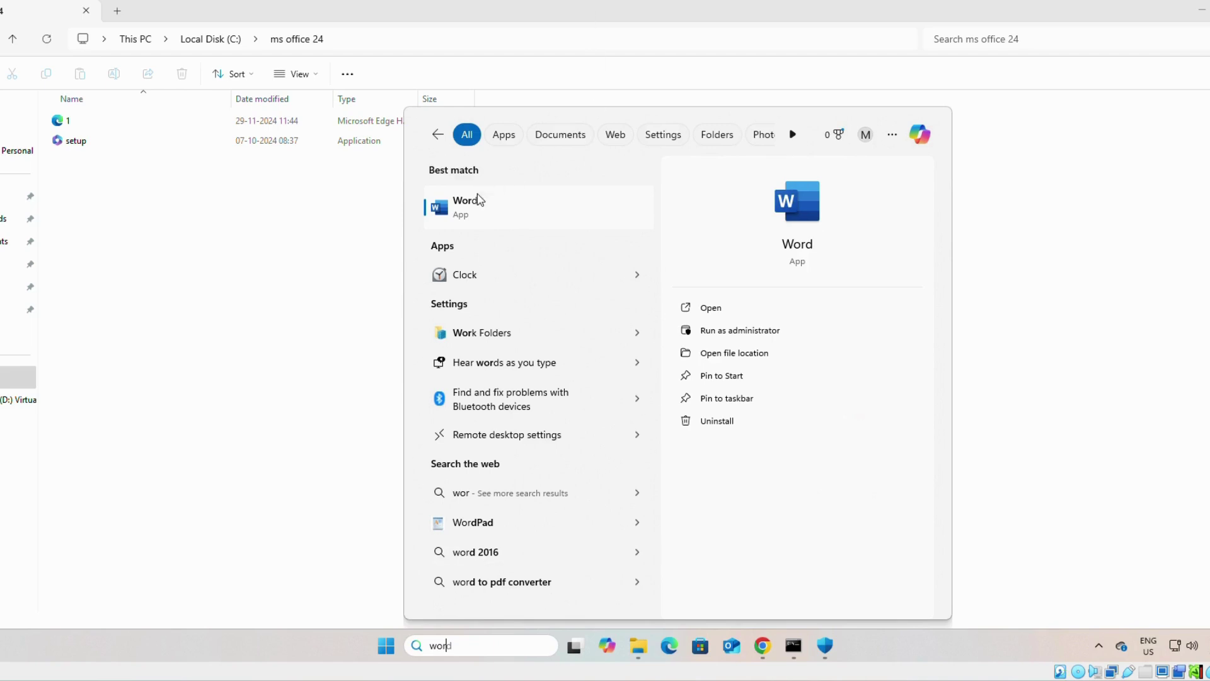
left_click(481, 213)
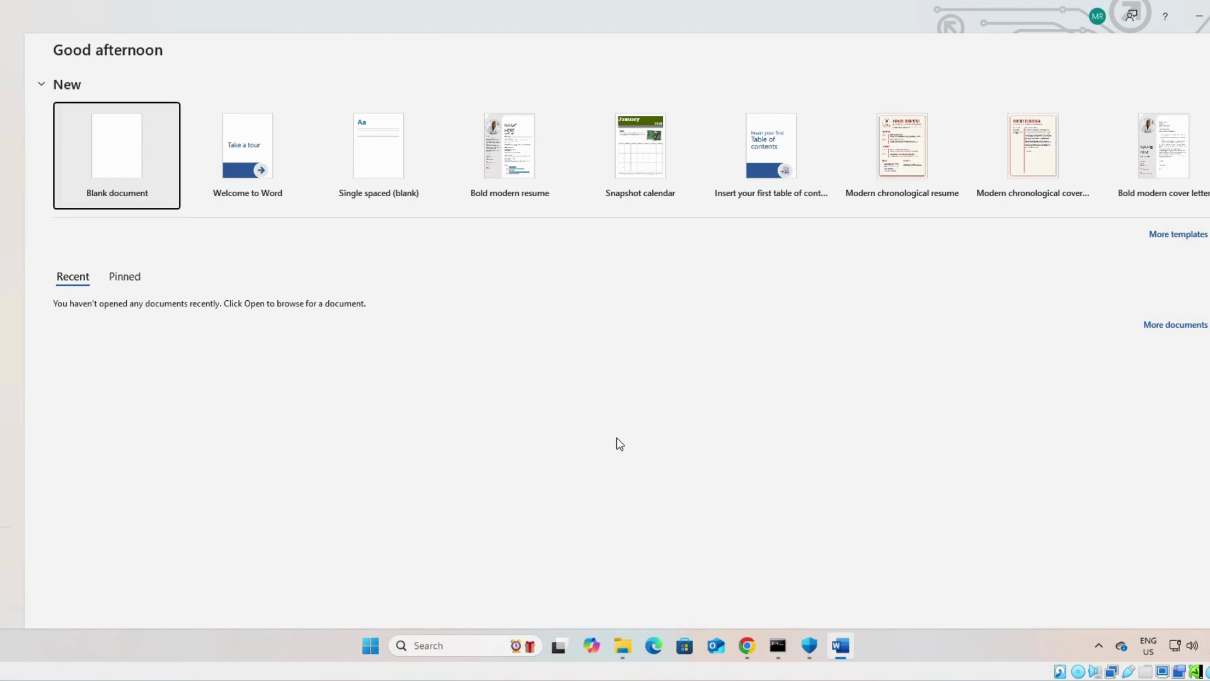
left_click(11, 545)
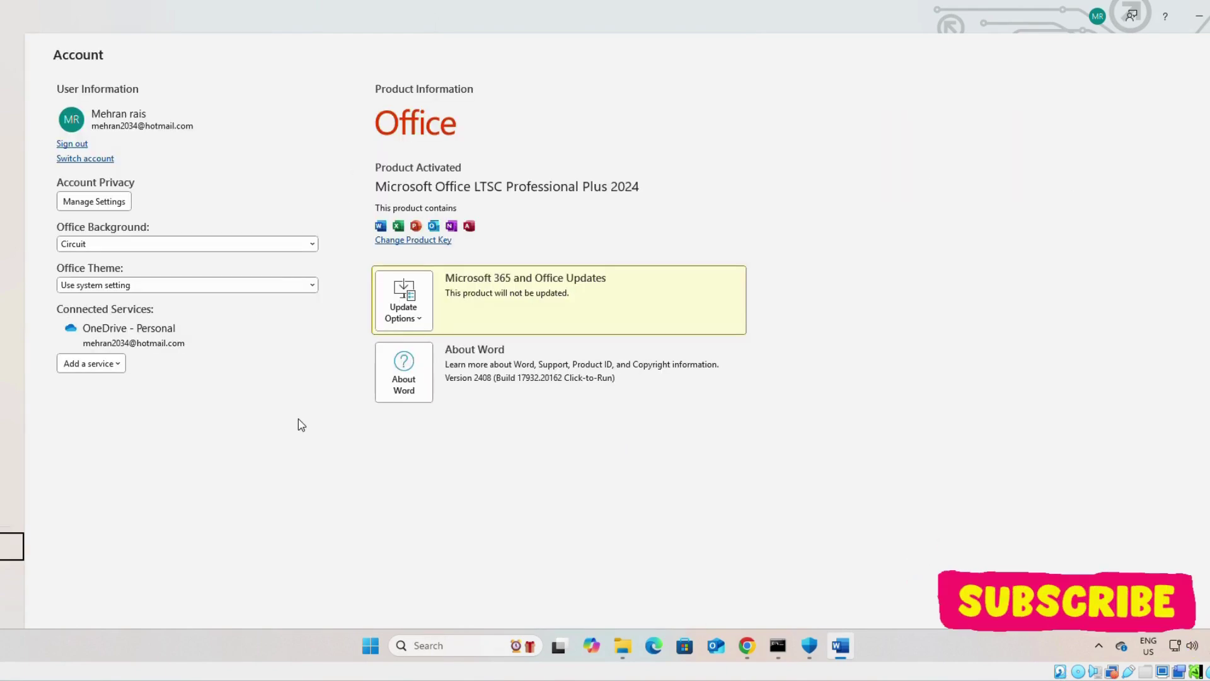